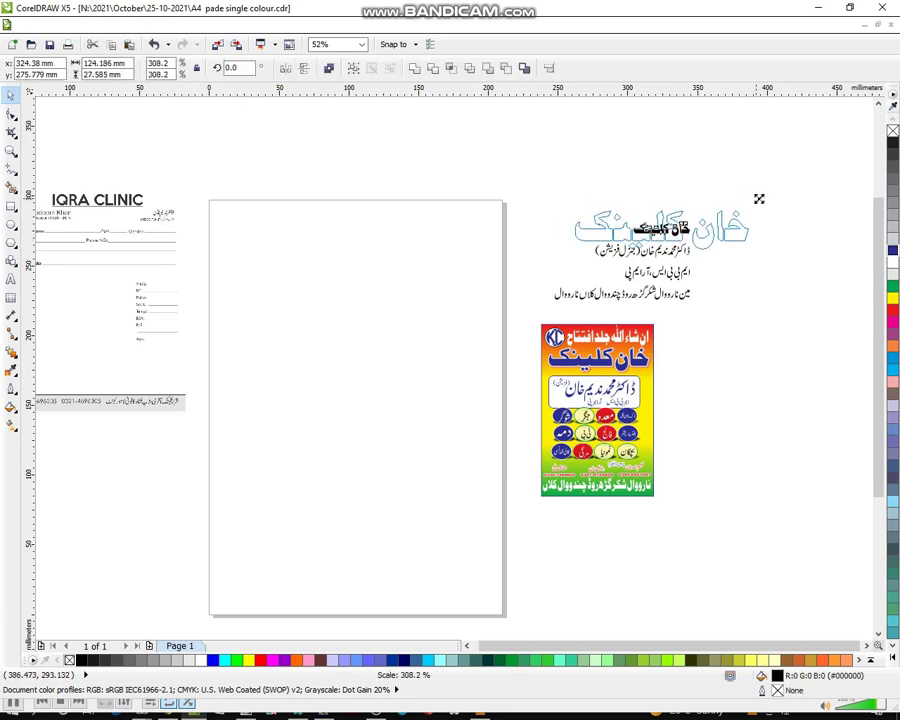
Move the خان کلینک title onto the A4 page, shrink it and group its letters.
{"action": "left_click_drag", "start_coordinate": [678, 222], "coordinate": [366, 230]}
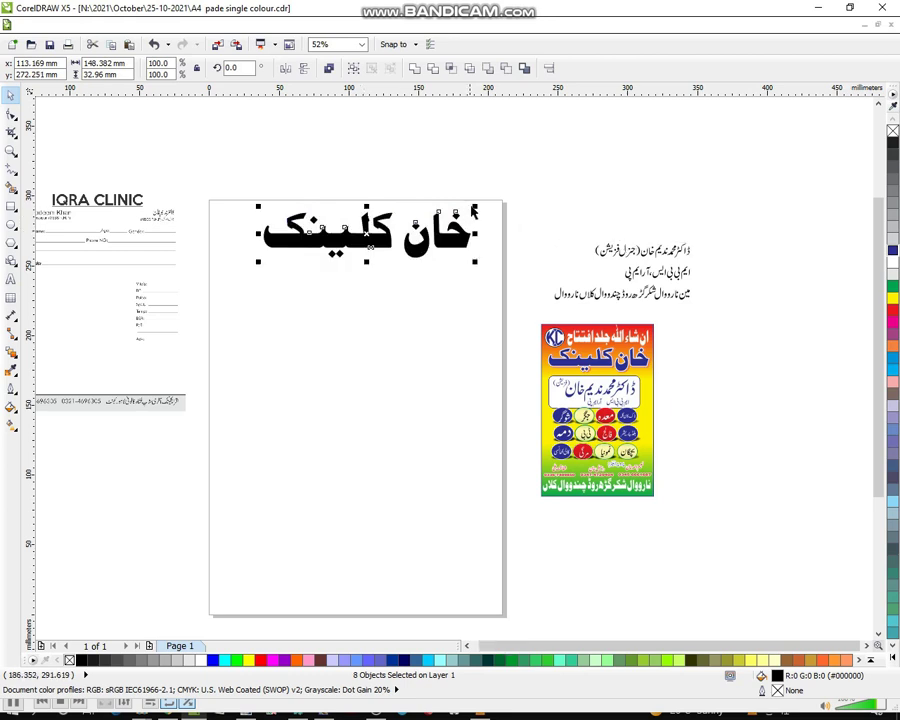
{"action": "left_click_drag", "start_coordinate": [472, 206], "coordinate": [446, 236]}
{"action": "key", "text": "ctrl+g"}
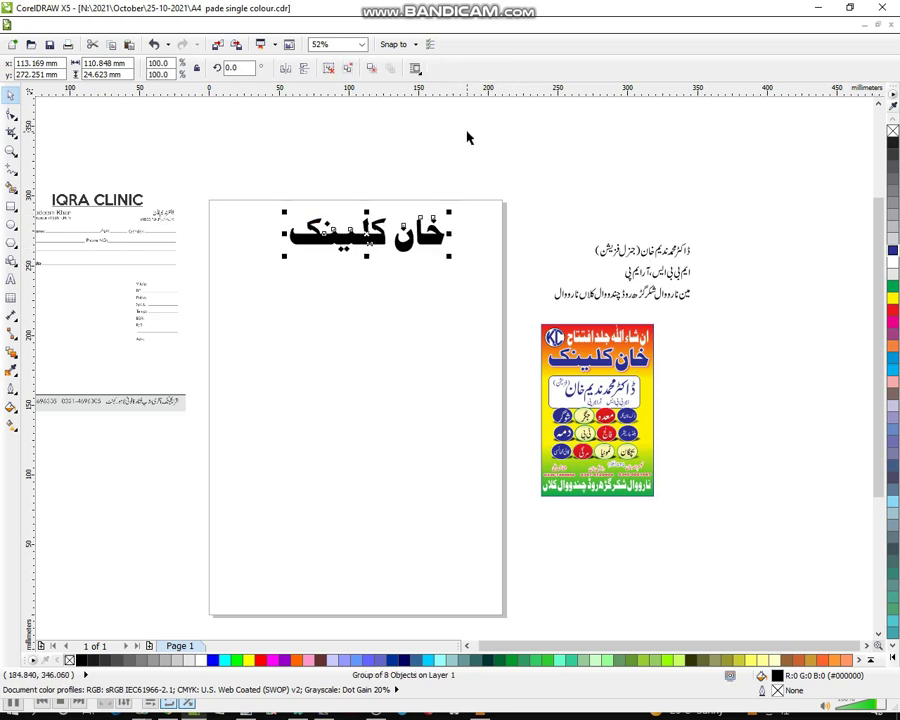
{"action": "left_click", "coordinate": [308, 170]}
{"action": "left_click", "coordinate": [400, 232]}
Add a white page-sized rectangle and centre the title horizontally against it.
{"action": "double_click", "coordinate": [10, 205]}
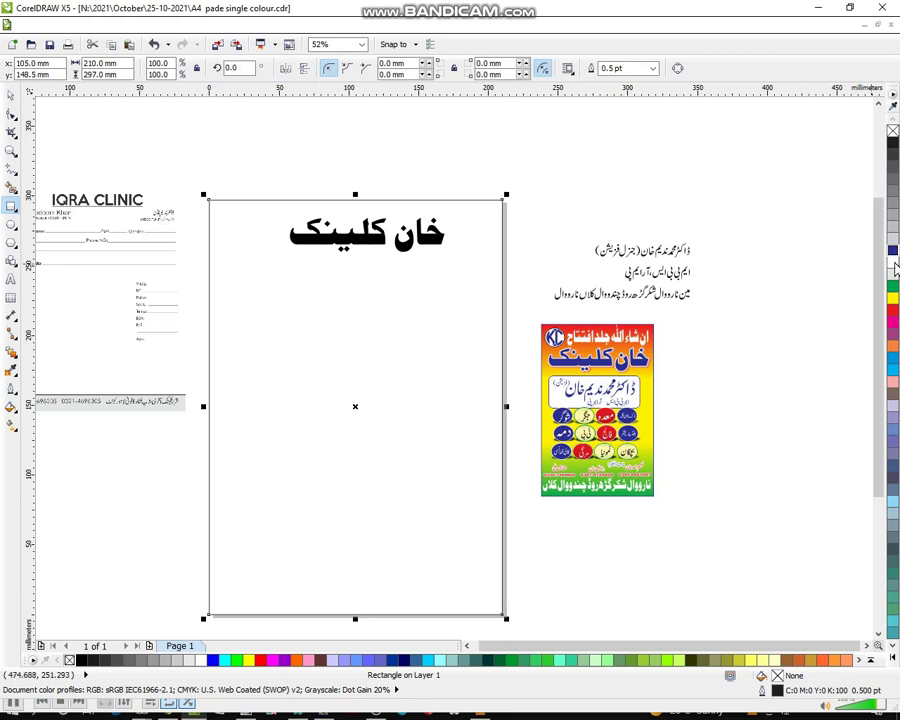
{"action": "left_click", "coordinate": [893, 262]}
{"action": "left_click", "coordinate": [10, 95]}
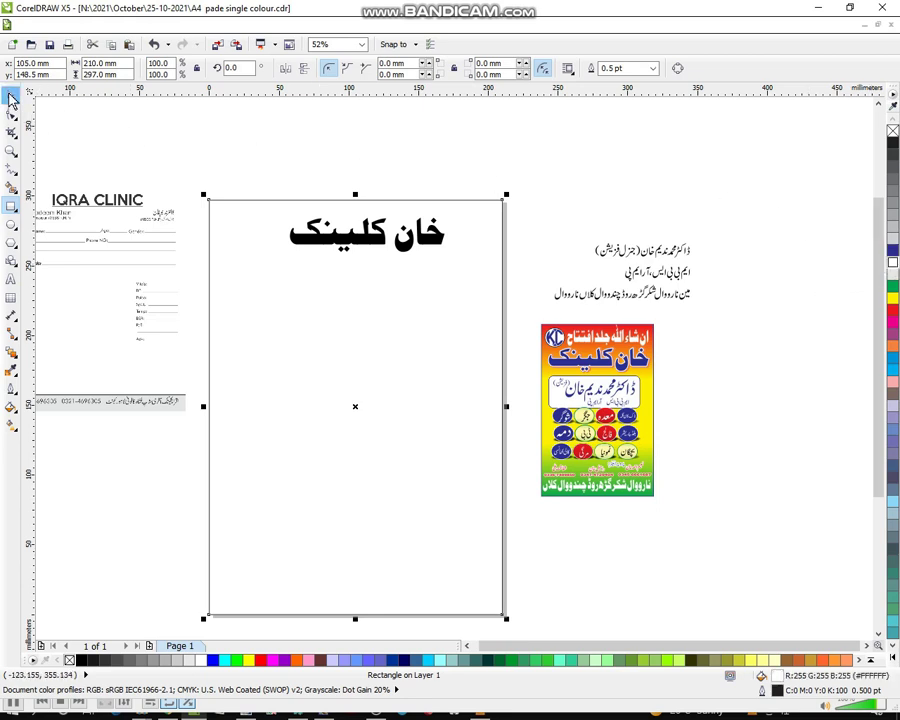
{"action": "left_click", "coordinate": [366, 232]}
{"action": "left_click", "coordinate": [368, 274], "text": "shift"}
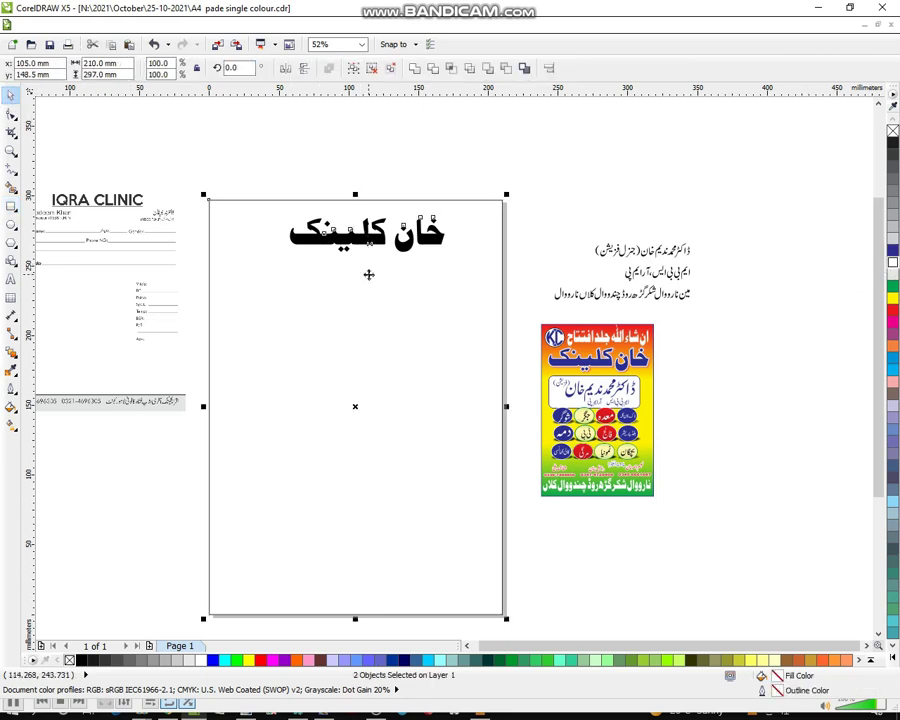
{"action": "key", "text": "c"}
{"action": "left_click", "coordinate": [578, 170]}
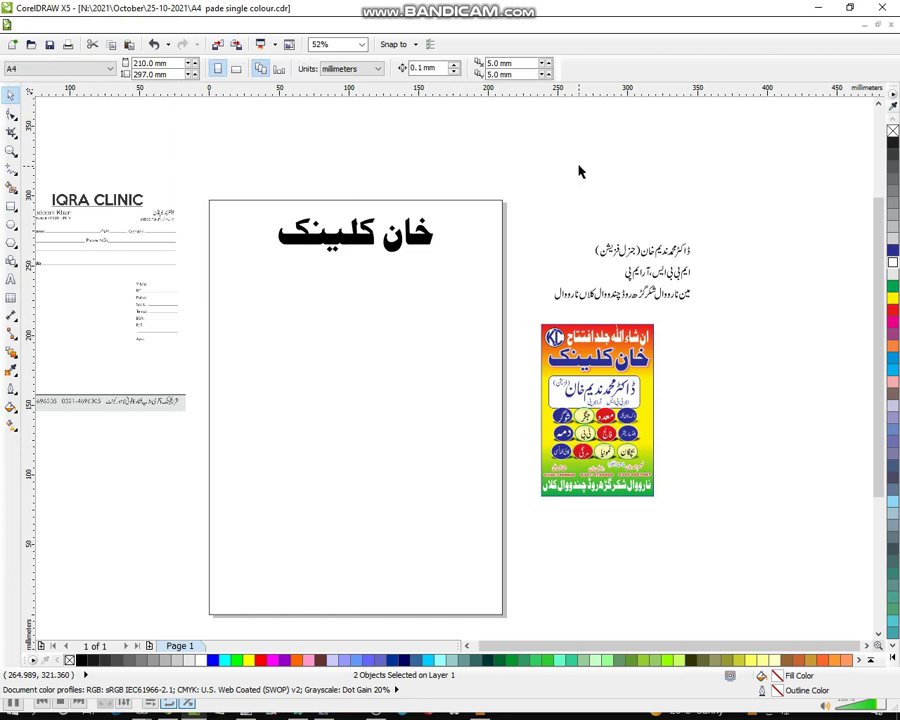
{"action": "left_click", "coordinate": [10, 152]}
{"action": "scroll", "coordinate": [263, 280], "scroll_direction": "down", "scroll_amount": 1}
{"action": "left_click_drag", "start_coordinate": [145, 149], "coordinate": [667, 533]}
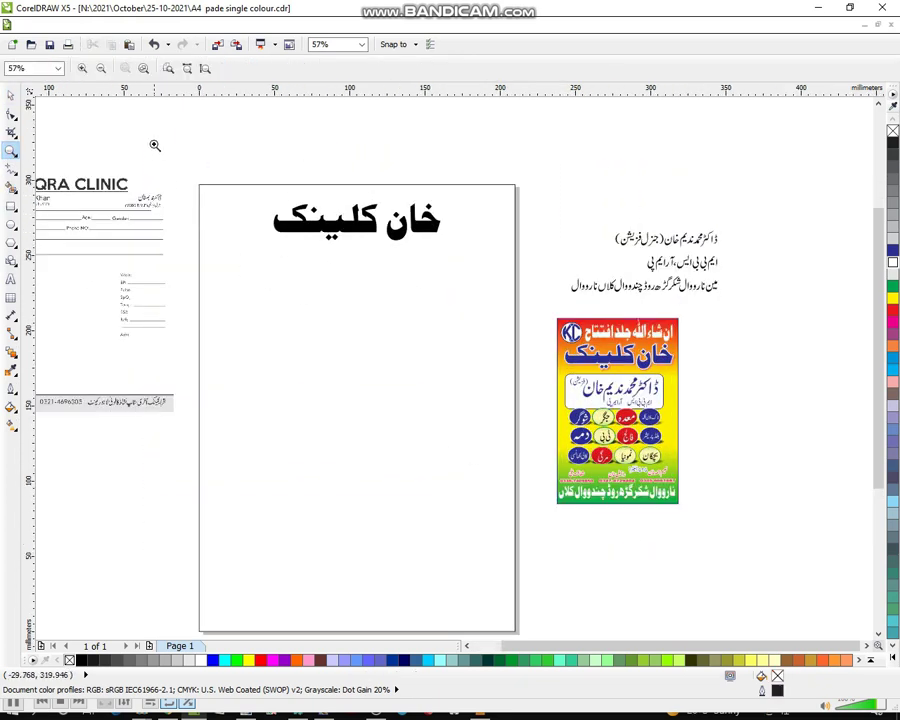
{"action": "left_click_drag", "start_coordinate": [154, 145], "coordinate": [760, 493]}
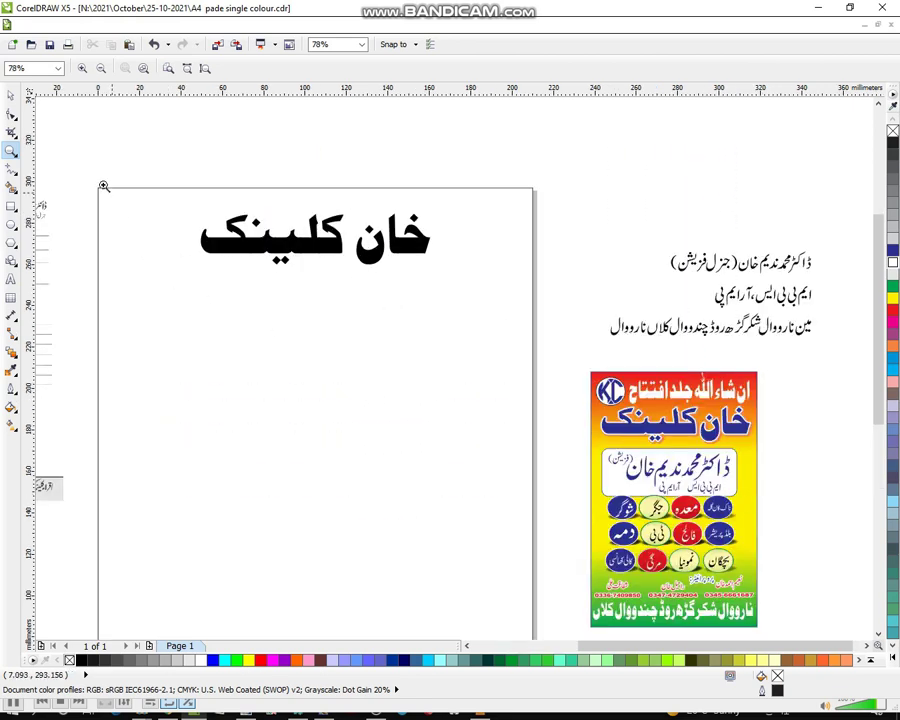
{"action": "left_click", "coordinate": [10, 95]}
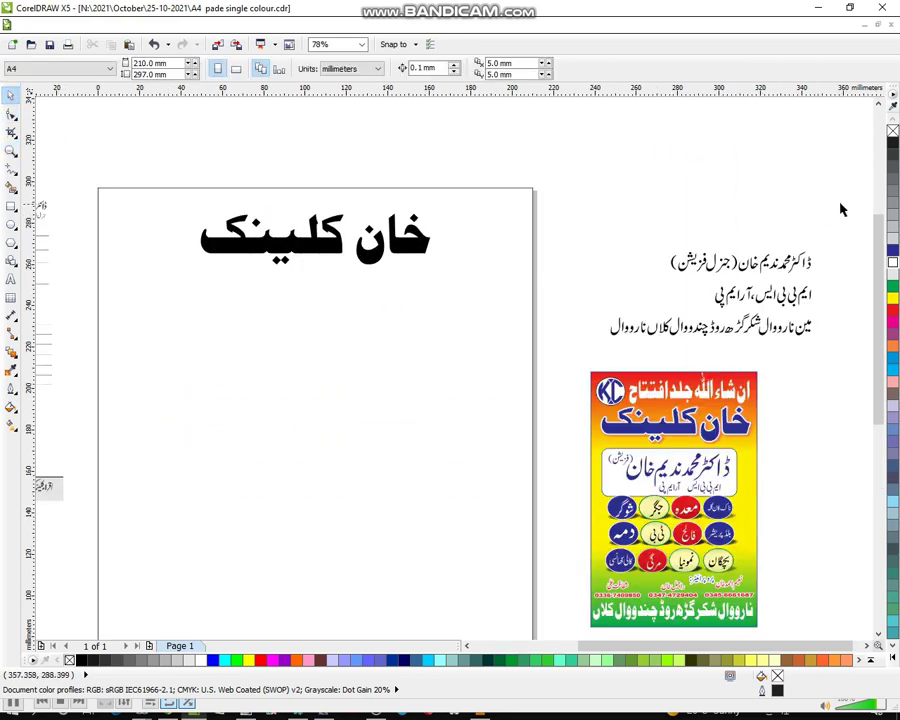
{"action": "left_click_drag", "start_coordinate": [841, 205], "coordinate": [598, 351]}
{"action": "left_click", "coordinate": [564, 287]}
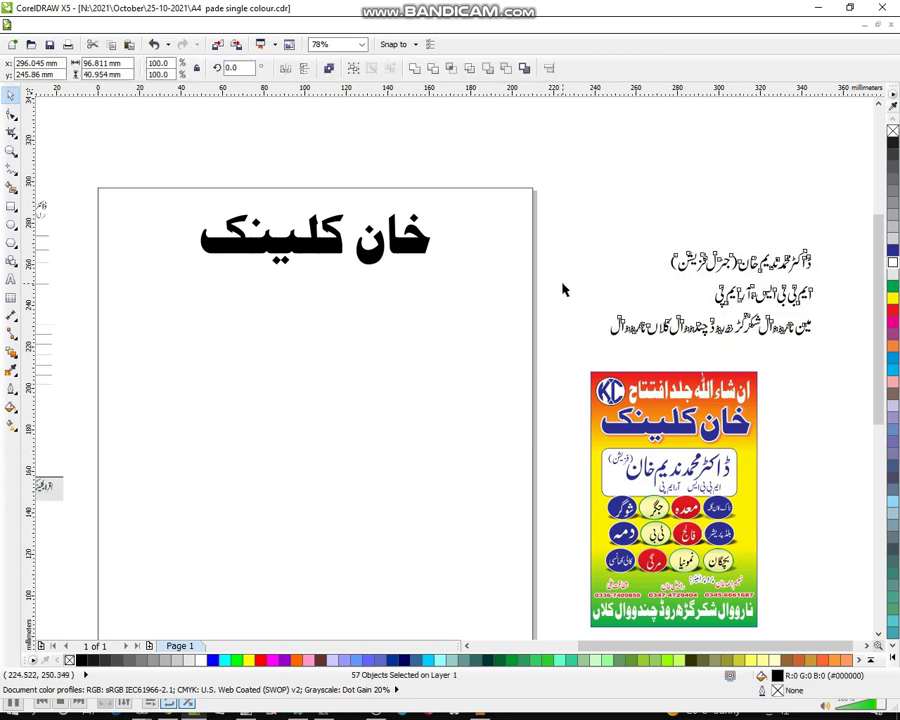
{"action": "left_click", "coordinate": [10, 150]}
{"action": "scroll", "coordinate": [276, 252], "scroll_direction": "down", "scroll_amount": 1}
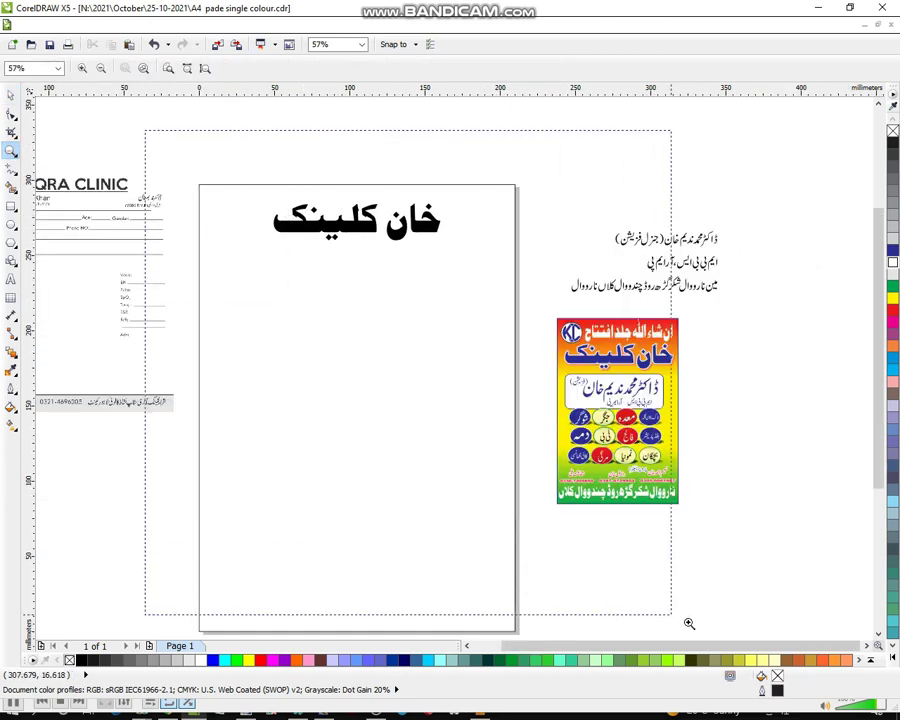
{"action": "scroll", "coordinate": [735, 639], "scroll_direction": "down", "scroll_amount": 1}
{"action": "scroll", "coordinate": [675, 593], "scroll_direction": "down", "scroll_amount": 1}
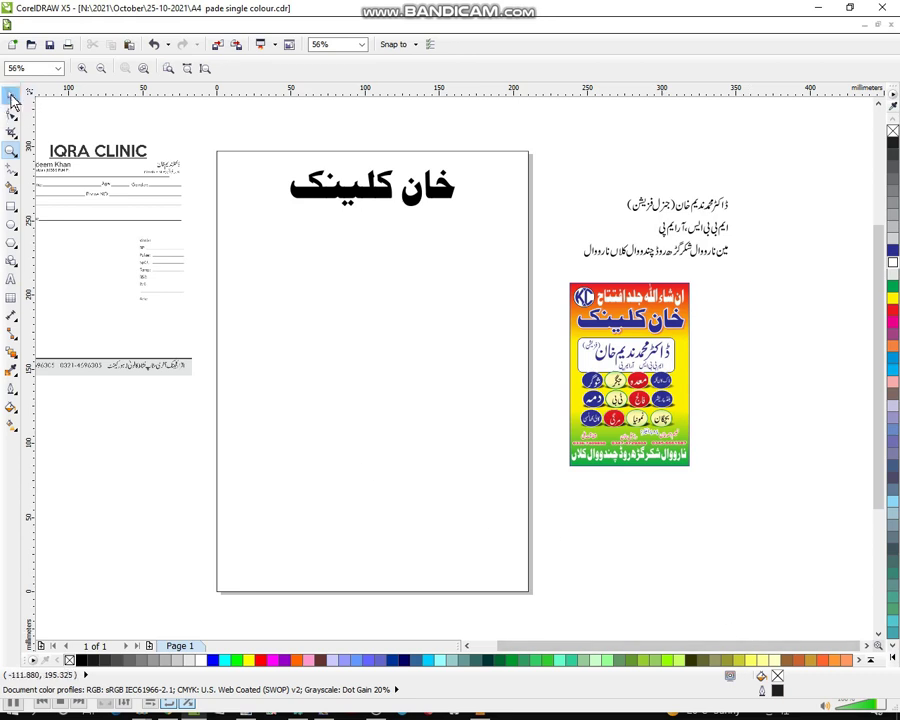
{"action": "left_click", "coordinate": [10, 95]}
Make a black rectangle strip across the bottom of the page.
{"action": "double_click", "coordinate": [10, 206]}
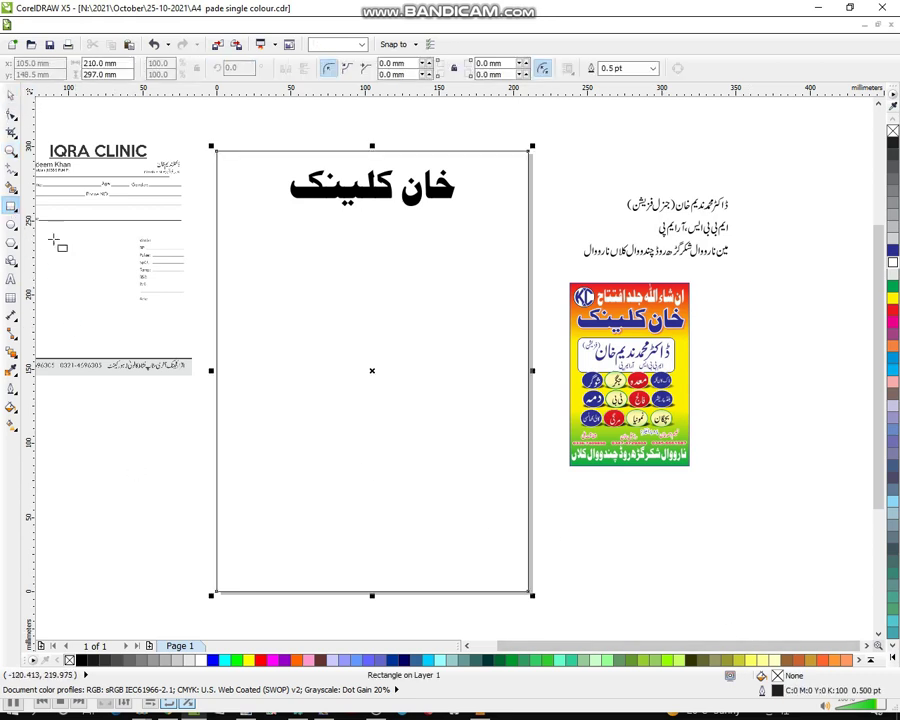
{"action": "left_click_drag", "start_coordinate": [372, 143], "coordinate": [341, 562]}
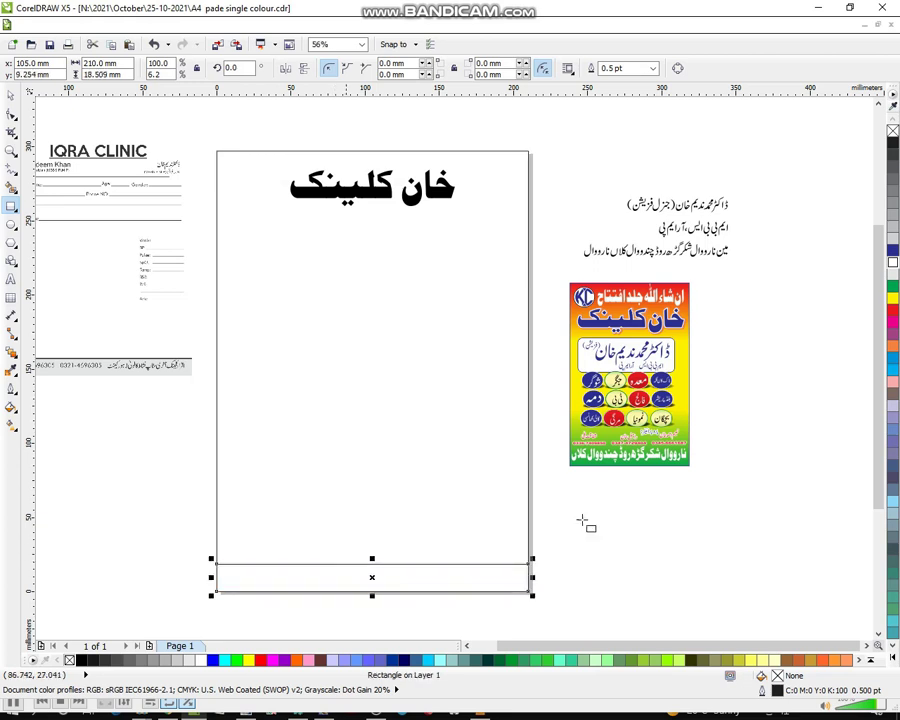
{"action": "left_click", "coordinate": [893, 143]}
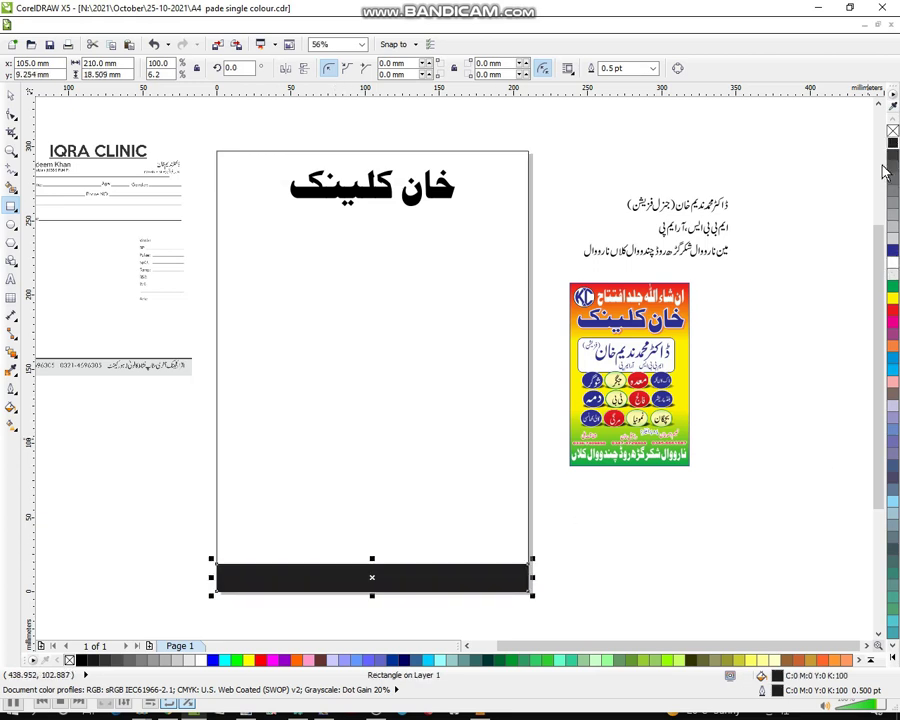
{"action": "left_click", "coordinate": [757, 259]}
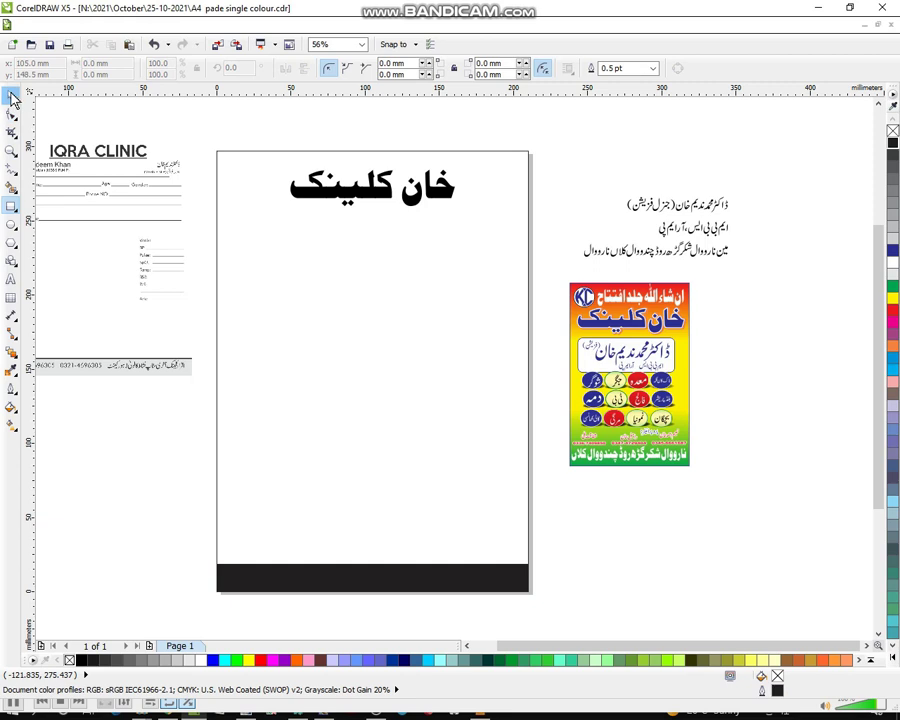
{"action": "left_click", "coordinate": [10, 94]}
Group the Urdu address line, fit it onto the black bar and colour it white.
{"action": "left_click_drag", "start_coordinate": [744, 235], "coordinate": [485, 271]}
{"action": "key", "text": "ctrl+g"}
{"action": "left_click_drag", "start_coordinate": [603, 258], "coordinate": [392, 589]}
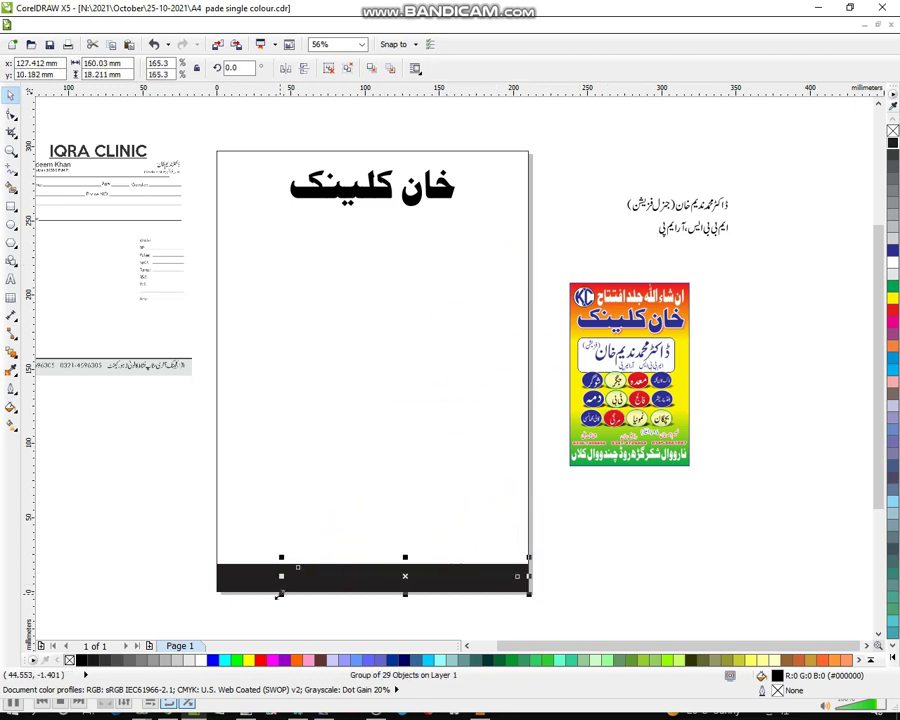
{"action": "left_click_drag", "start_coordinate": [280, 593], "coordinate": [312, 591]}
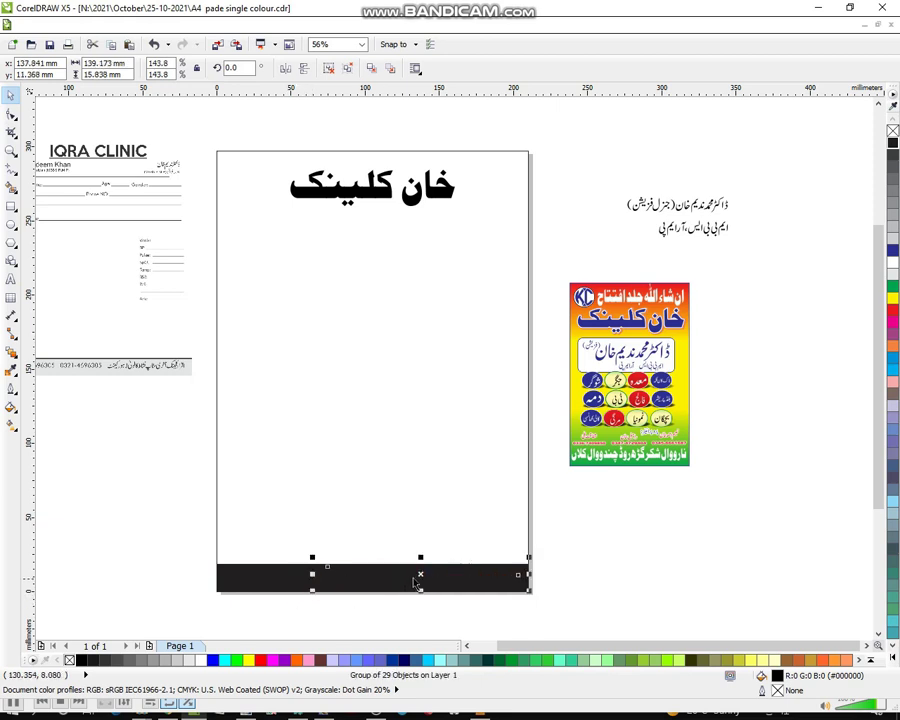
{"action": "left_click_drag", "start_coordinate": [419, 575], "coordinate": [415, 578]}
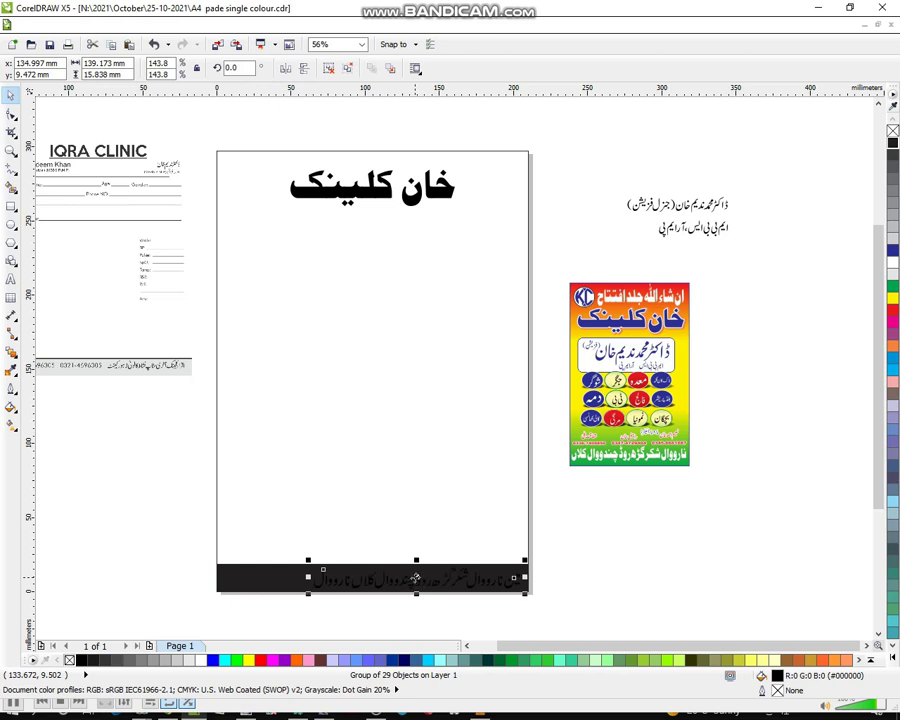
{"action": "left_click", "coordinate": [893, 262]}
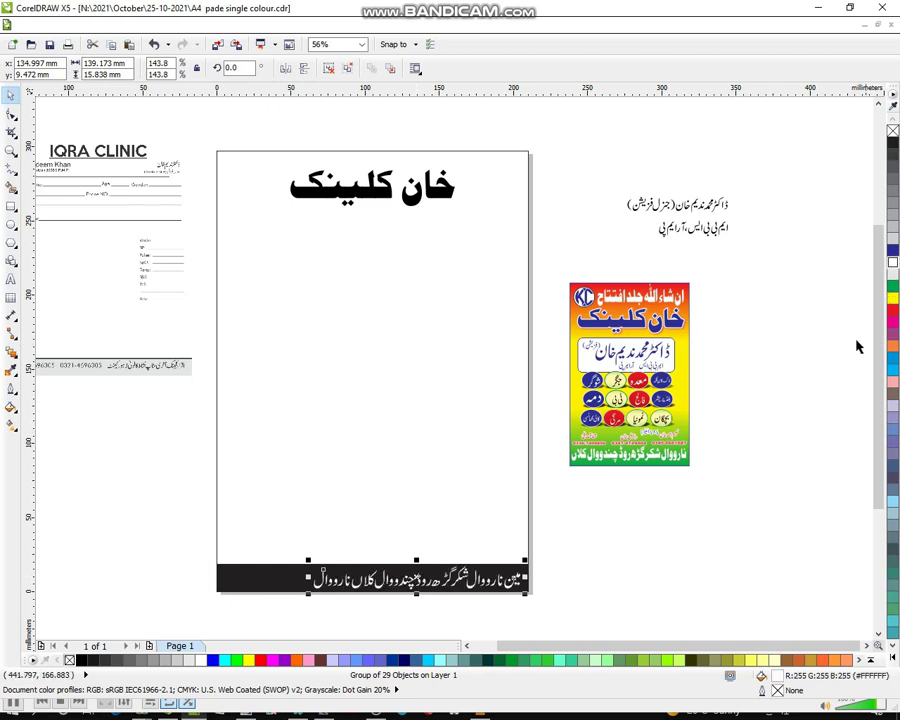
{"action": "left_click", "coordinate": [593, 538]}
{"action": "left_click_drag", "start_coordinate": [584, 532], "coordinate": [310, 612]}
{"action": "left_click", "coordinate": [592, 539]}
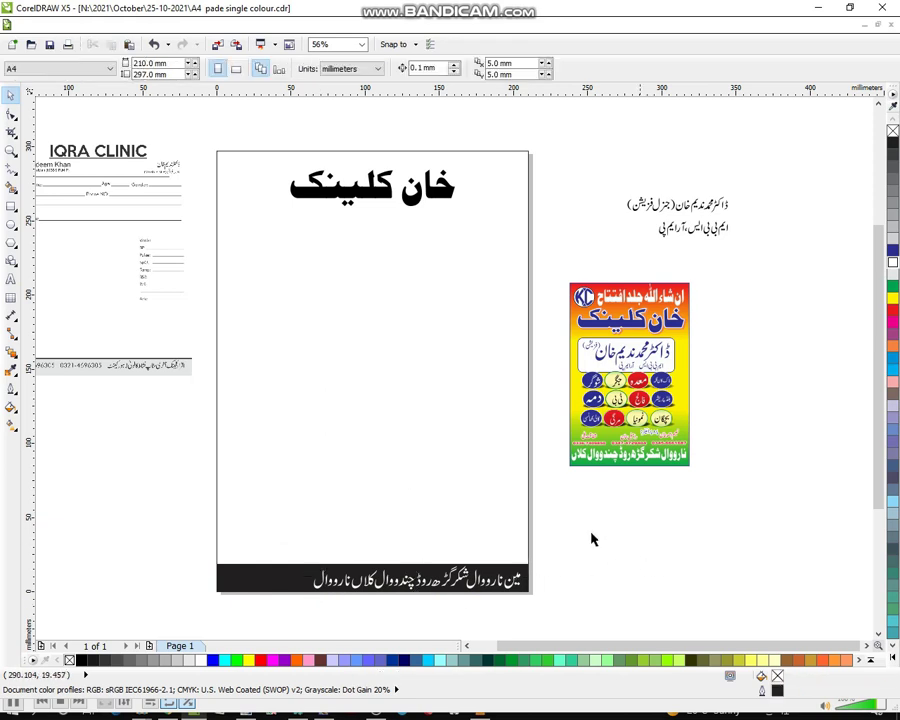
Start a crop over the page area, then cancel it without cropping.
{"action": "left_click", "coordinate": [11, 131]}
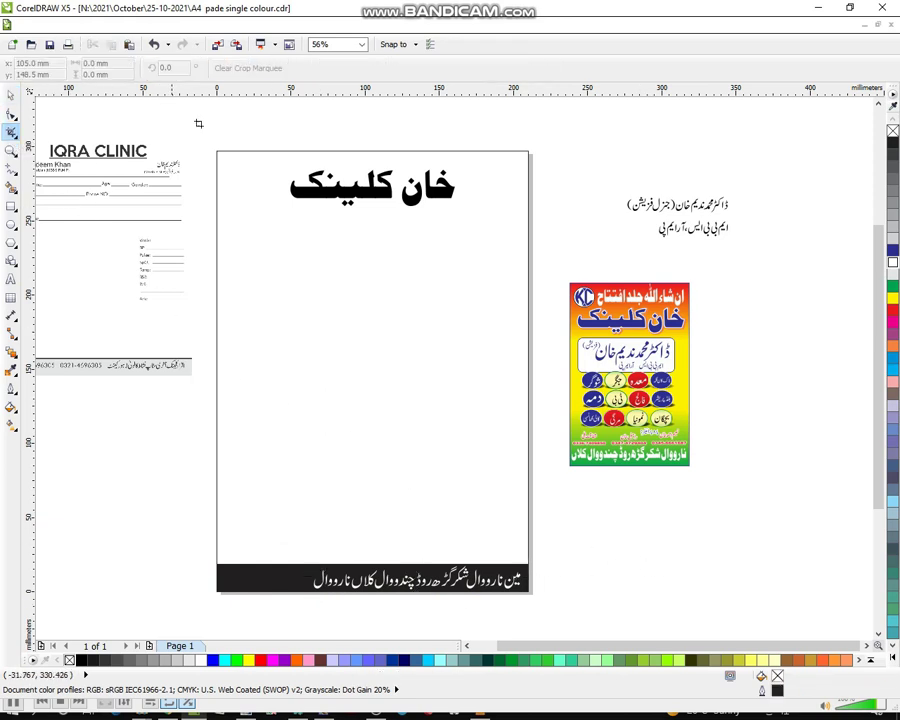
{"action": "left_click_drag", "start_coordinate": [169, 102], "coordinate": [715, 423]}
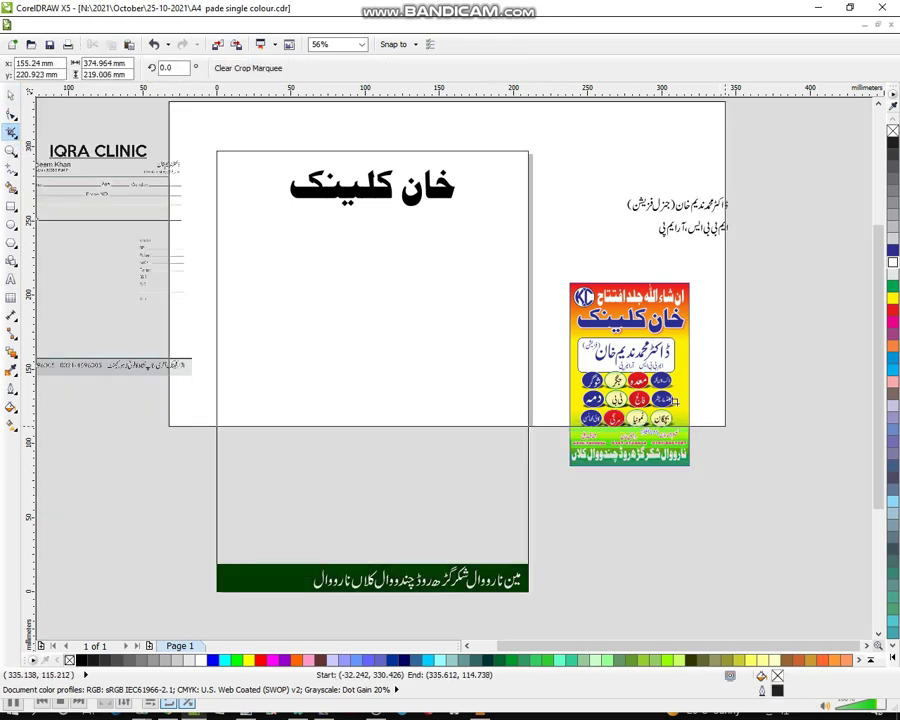
{"action": "left_click_drag", "start_coordinate": [246, 190], "coordinate": [655, 459]}
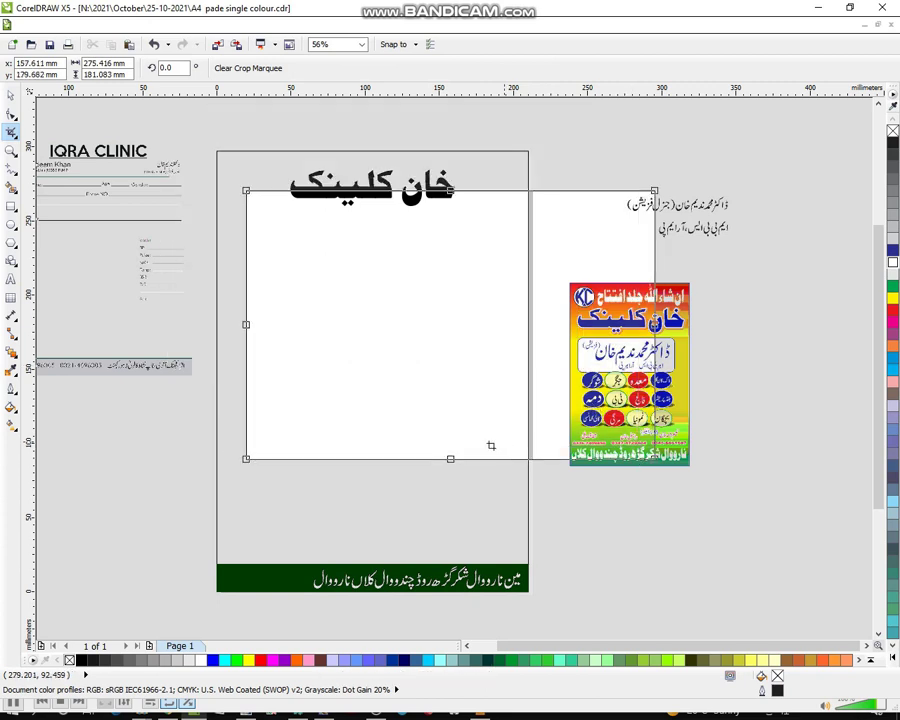
{"action": "key", "text": "Escape"}
Zoom in on the page and reference posters and select the doctor's name line.
{"action": "left_click", "coordinate": [11, 149]}
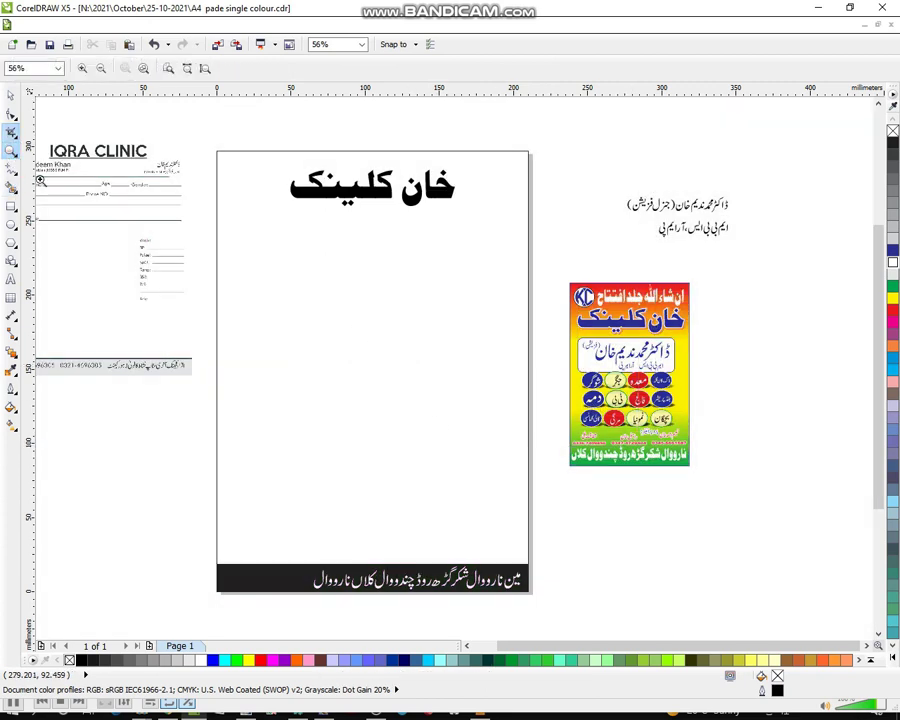
{"action": "left_click_drag", "start_coordinate": [182, 111], "coordinate": [756, 476]}
{"action": "key", "text": "space"}
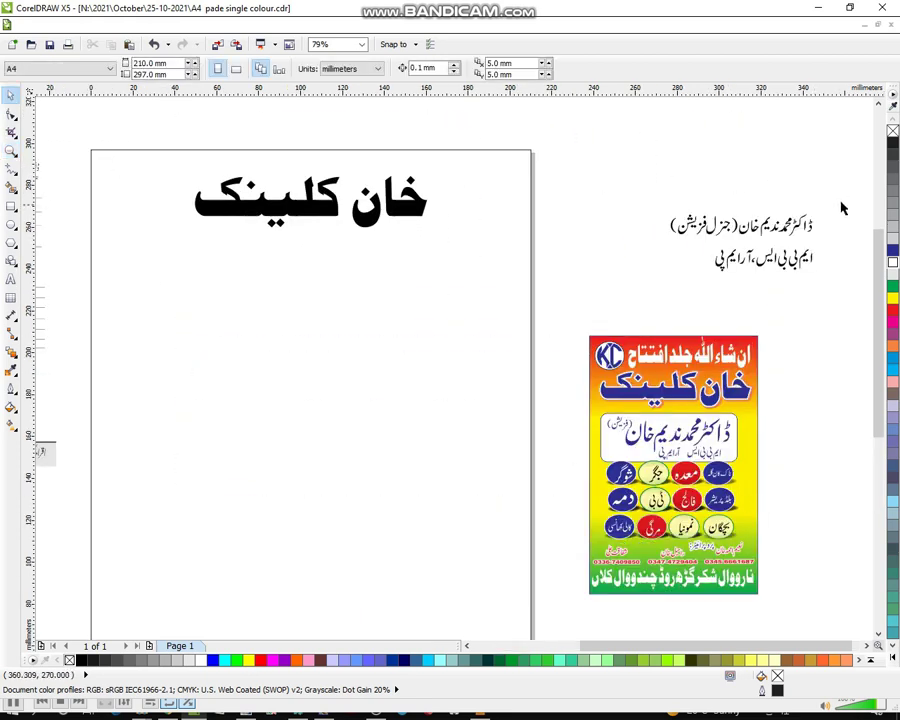
{"action": "left_click_drag", "start_coordinate": [822, 190], "coordinate": [714, 202]}
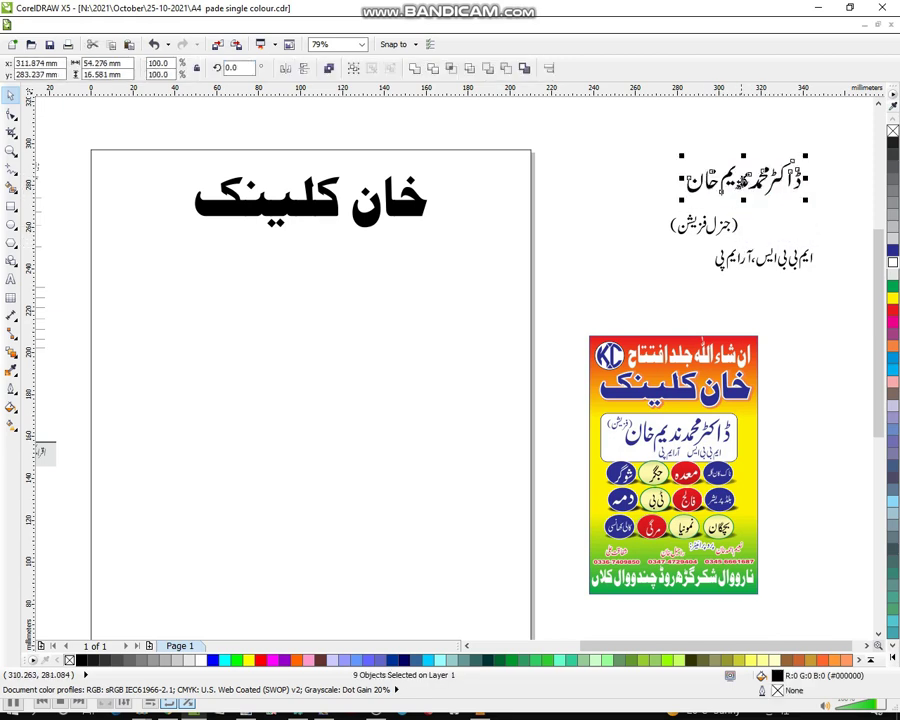
Shrink the (جنرل فزیشن) label, place it beside the doctor's name and group them.
{"action": "left_click_drag", "start_coordinate": [654, 204], "coordinate": [744, 244]}
{"action": "left_click_drag", "start_coordinate": [668, 241], "coordinate": [826, 220]}
{"action": "left_click", "coordinate": [673, 213]}
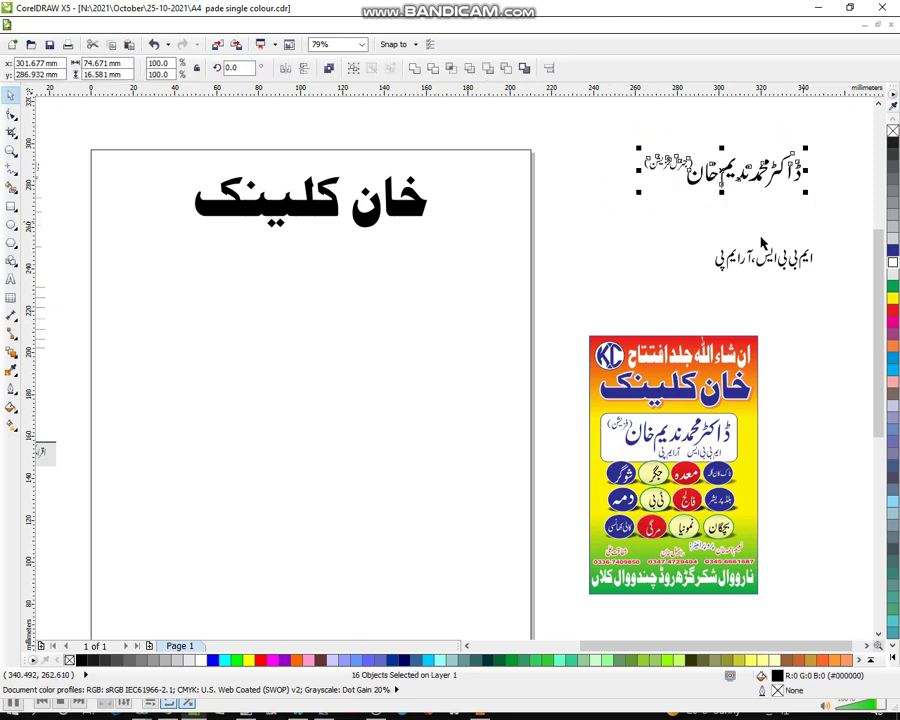
{"action": "key", "text": "ctrl+g"}
Group and shrink the qualifications line, then move the name block under the title.
{"action": "left_click_drag", "start_coordinate": [695, 238], "coordinate": [832, 302]}
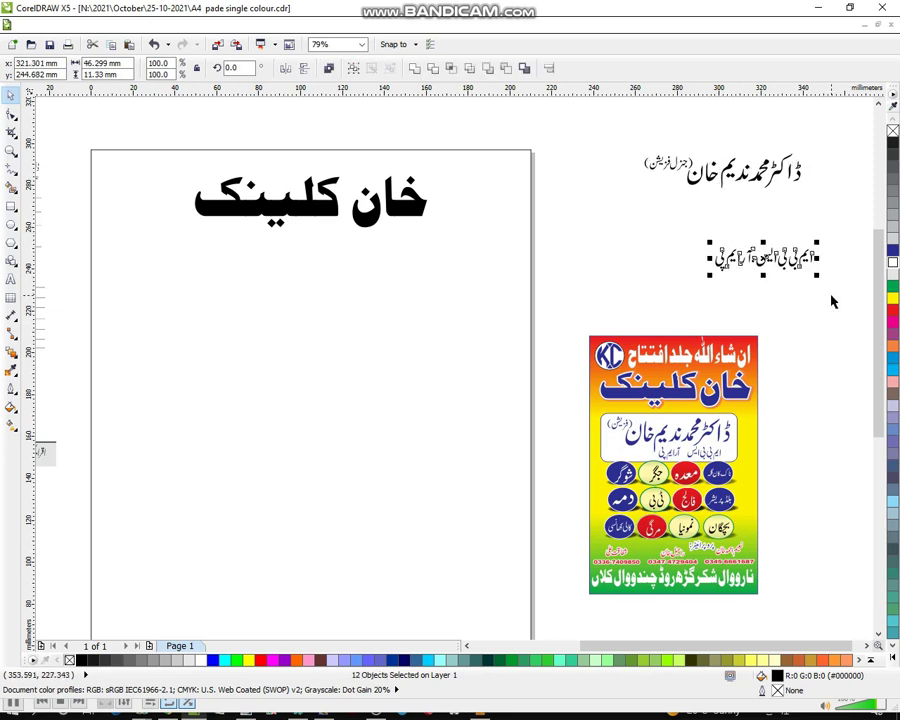
{"action": "key", "text": "ctrl+g"}
{"action": "left_click_drag", "start_coordinate": [711, 276], "coordinate": [763, 204]}
{"action": "left_click", "coordinate": [838, 124]}
{"action": "left_click_drag", "start_coordinate": [838, 124], "coordinate": [632, 232]}
{"action": "left_click_drag", "start_coordinate": [735, 174], "coordinate": [452, 260]}
{"action": "left_click", "coordinate": [641, 252]}
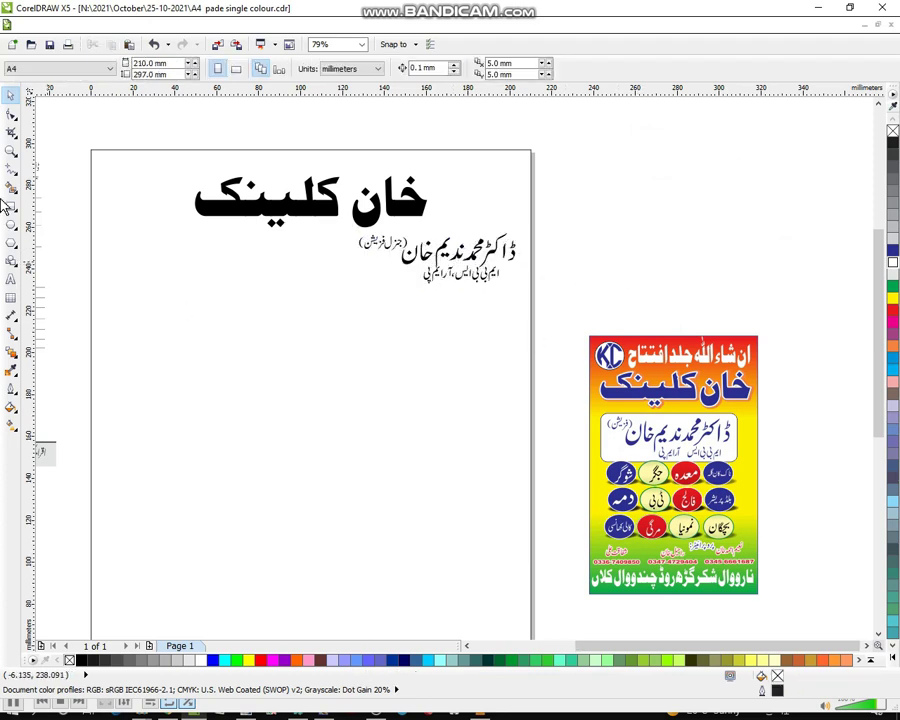
{"action": "left_click", "coordinate": [11, 150]}
Zoom to the top of the letterhead and scale the خان کلینک heading to about 86.8%.
{"action": "right_click", "coordinate": [165, 197]}
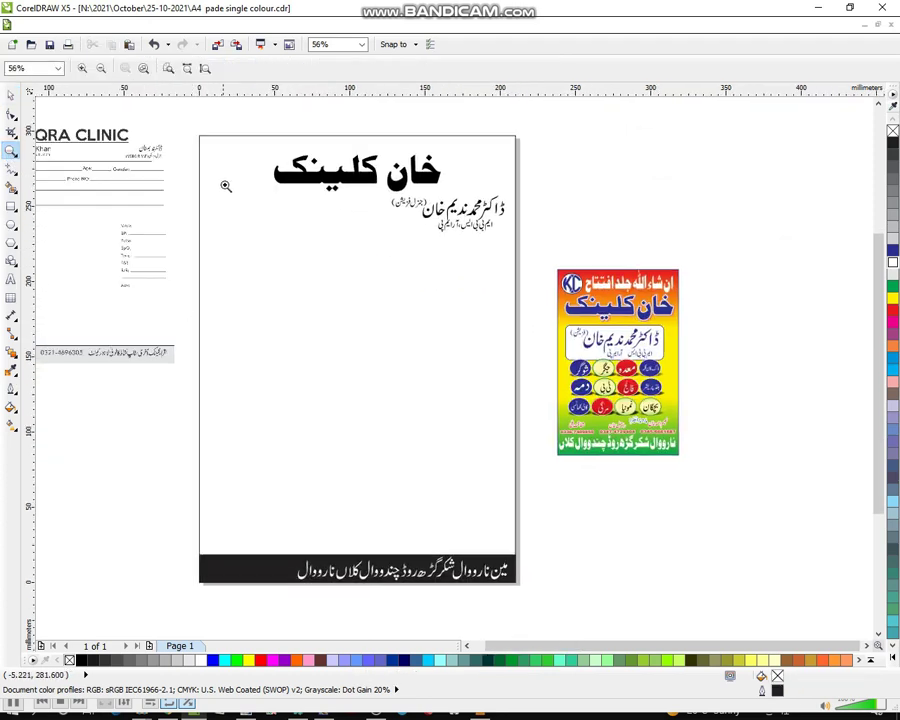
{"action": "right_click", "coordinate": [197, 158]}
{"action": "left_click_drag", "start_coordinate": [91, 164], "coordinate": [528, 346]}
{"action": "left_click_drag", "start_coordinate": [422, 297], "coordinate": [784, 538]}
{"action": "key", "text": "space"}
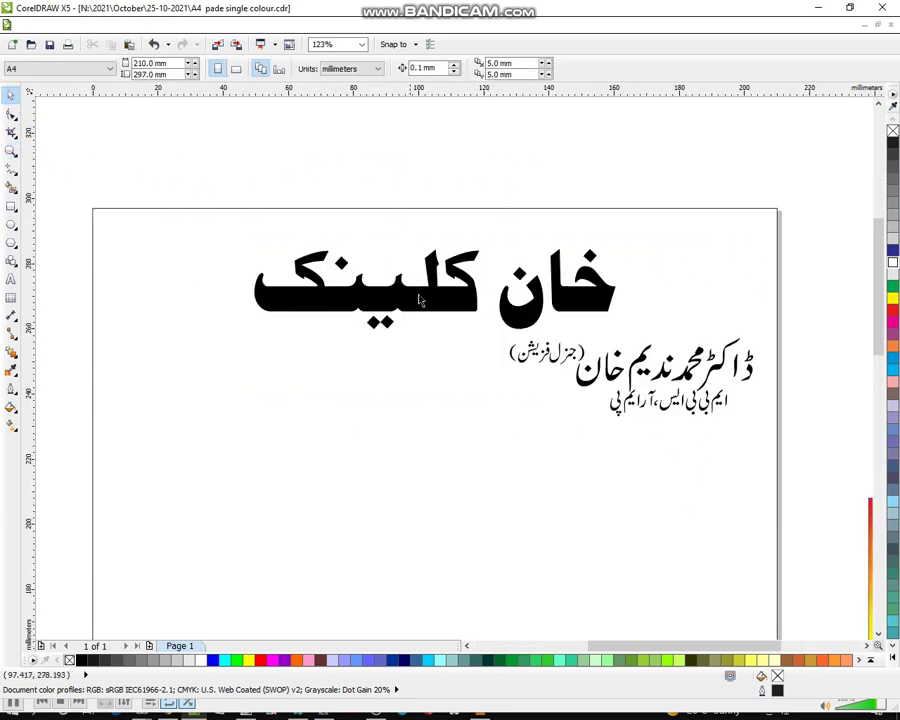
{"action": "left_click", "coordinate": [477, 293]}
{"action": "left_click_drag", "start_coordinate": [622, 244], "coordinate": [574, 241]}
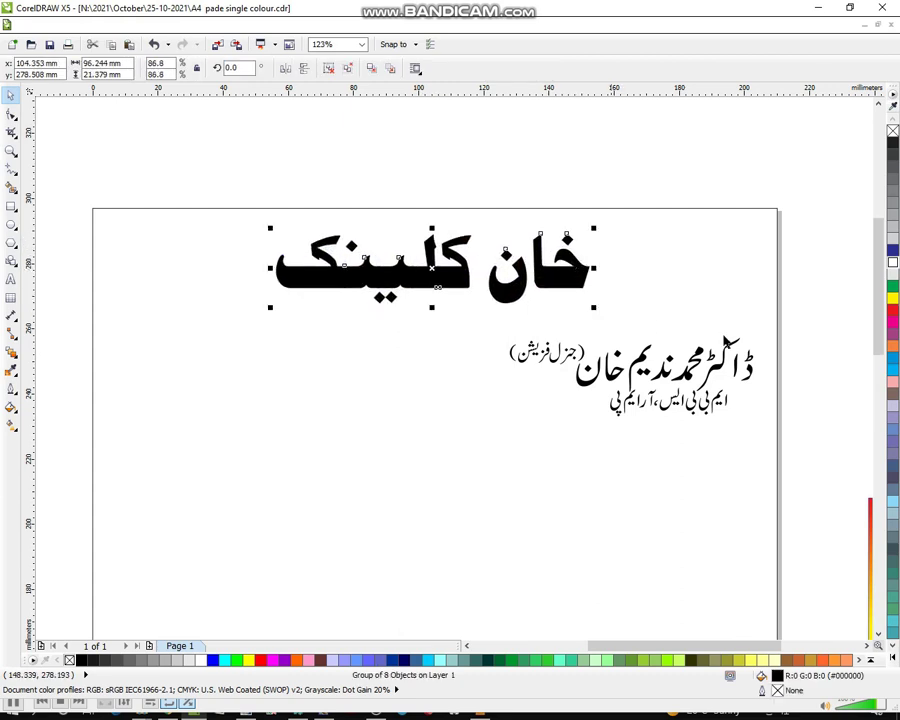
Move the doctor's name lines up closer beneath the heading.
{"action": "left_click_drag", "start_coordinate": [828, 302], "coordinate": [498, 456]}
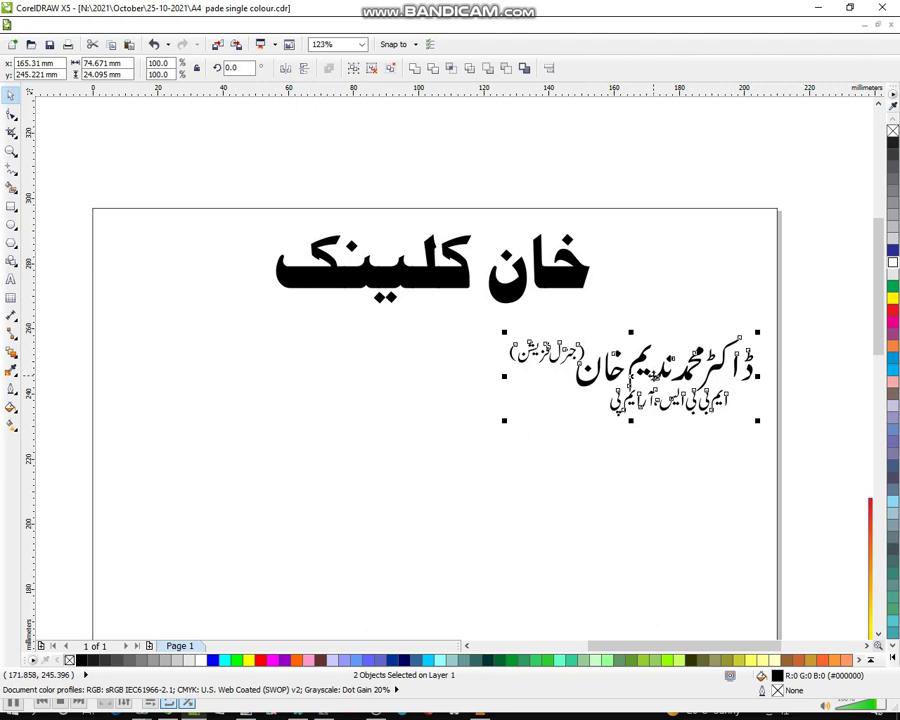
{"action": "left_click_drag", "start_coordinate": [656, 374], "coordinate": [659, 354]}
{"action": "left_click", "coordinate": [662, 352]}
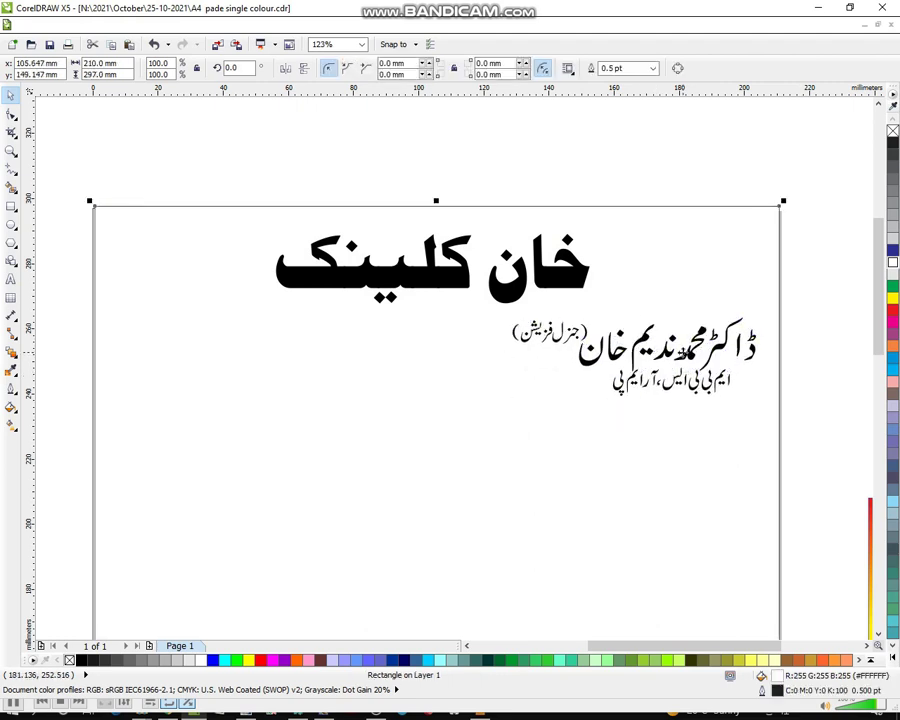
{"action": "left_click", "coordinate": [818, 286]}
{"action": "left_click_drag", "start_coordinate": [818, 284], "coordinate": [468, 402]}
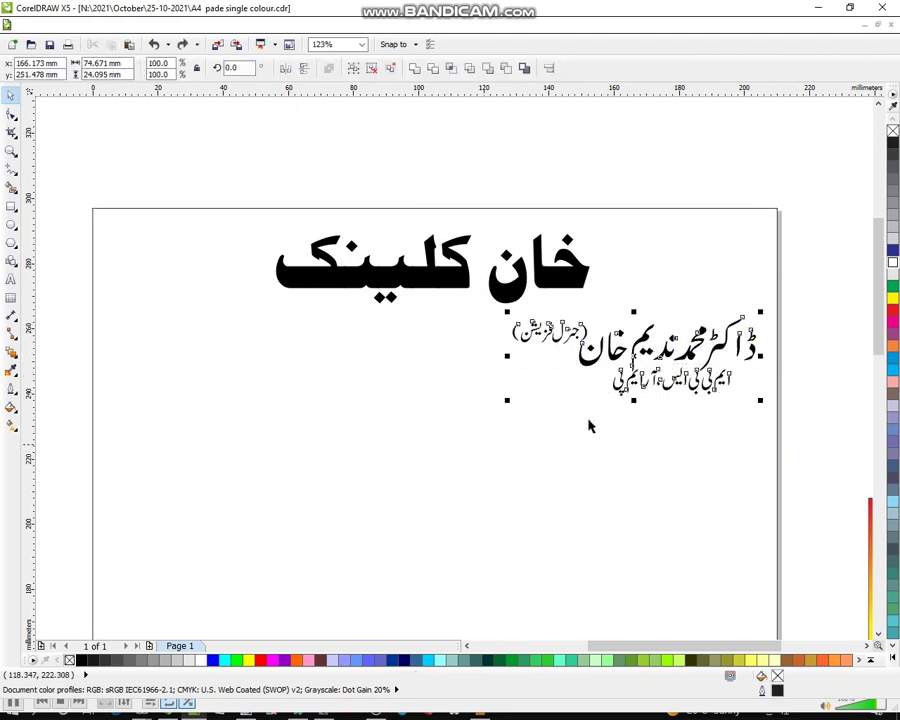
{"action": "left_click_drag", "start_coordinate": [672, 362], "coordinate": [673, 357]}
{"action": "left_click", "coordinate": [826, 343]}
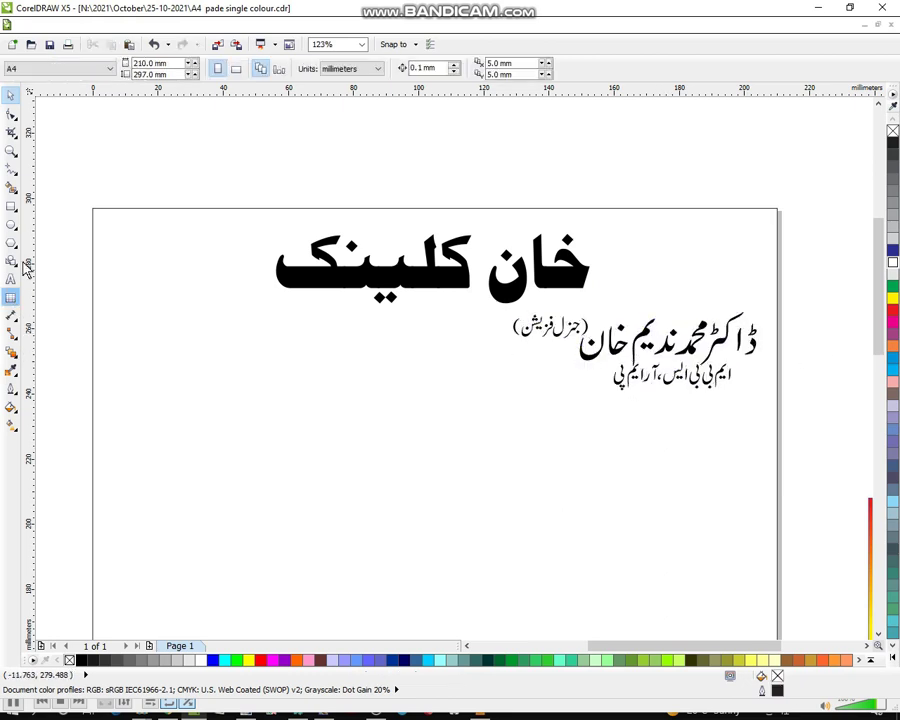
{"action": "left_click_drag", "start_coordinate": [225, 177], "coordinate": [600, 322]}
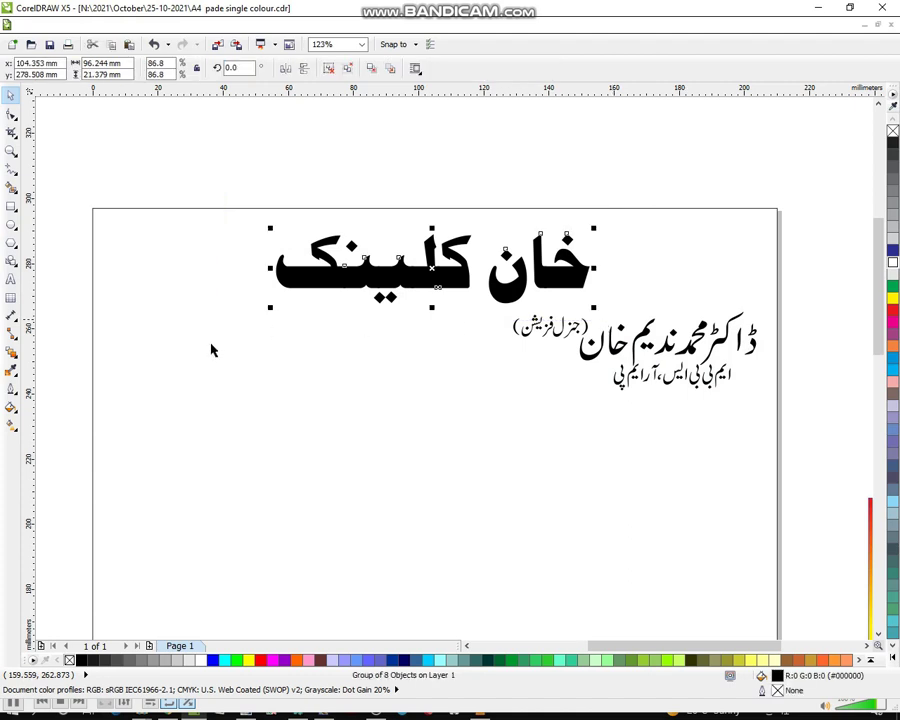
Give the heading a 16 pt round-cornered outline that scales with the image.
{"action": "left_click", "coordinate": [10, 406]}
{"action": "left_click", "coordinate": [54, 391]}
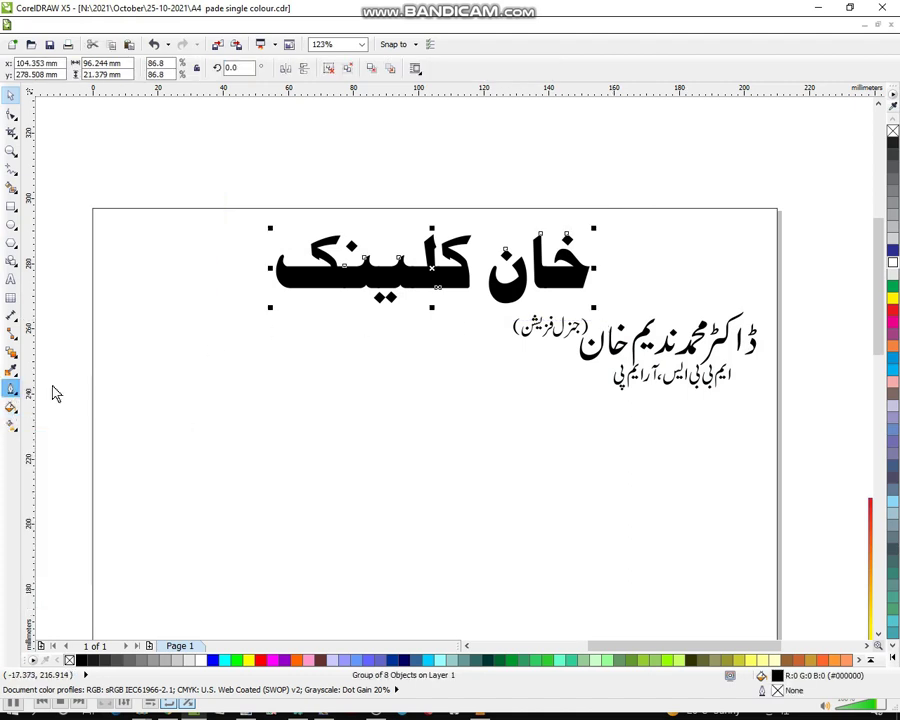
{"action": "left_click", "coordinate": [371, 284]}
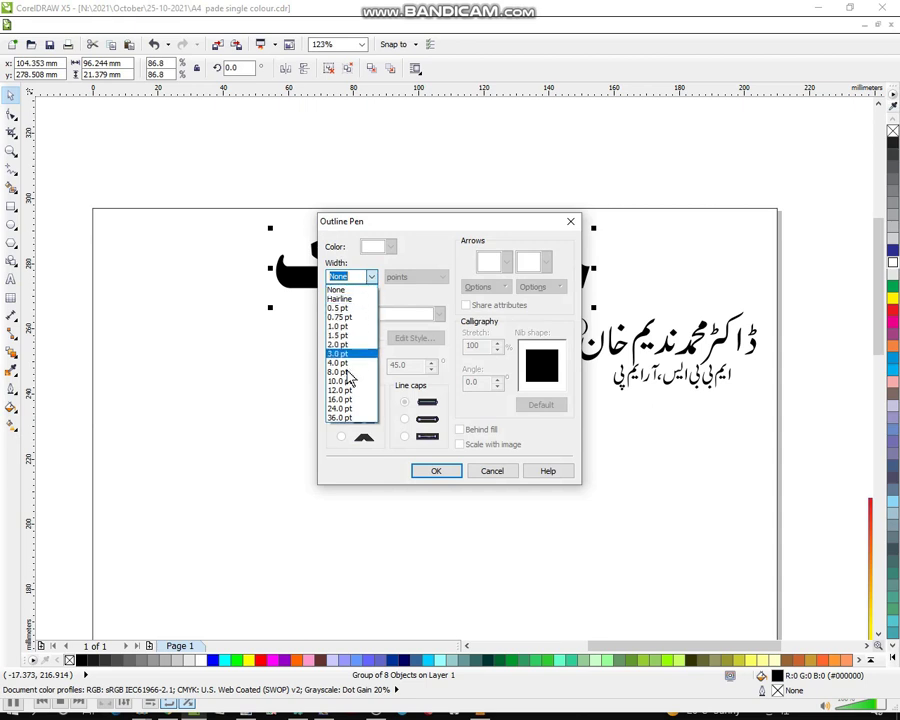
{"action": "left_click", "coordinate": [340, 398]}
{"action": "left_click", "coordinate": [342, 420]}
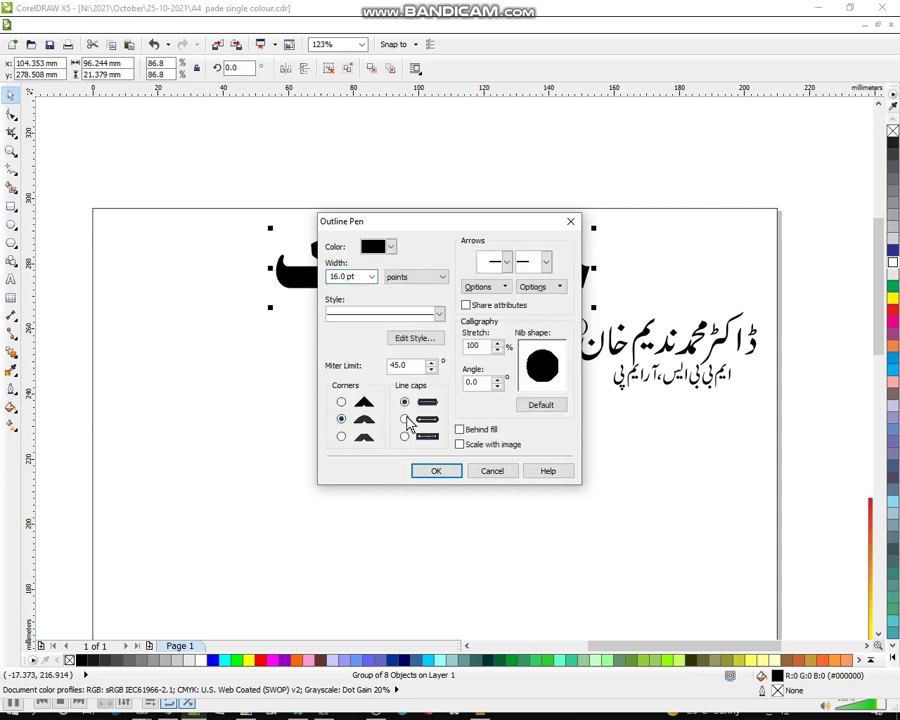
{"action": "left_click", "coordinate": [460, 444]}
{"action": "left_click", "coordinate": [450, 474]}
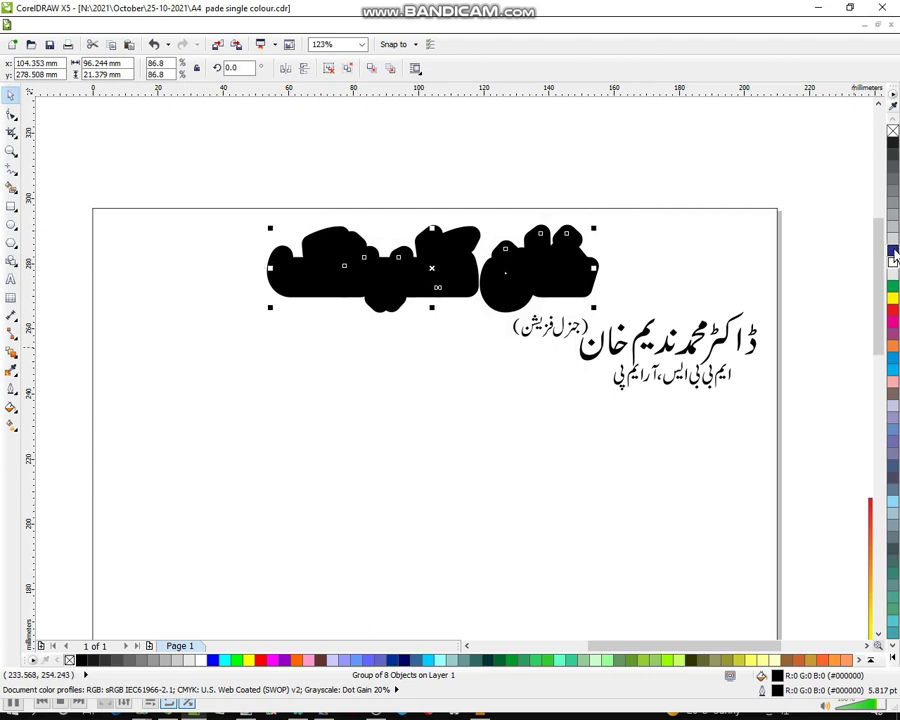
Reduce the heading outline to 8 pt and fill the letters white.
{"action": "left_click", "coordinate": [243, 183]}
{"action": "left_click_drag", "start_coordinate": [209, 169], "coordinate": [655, 321]}
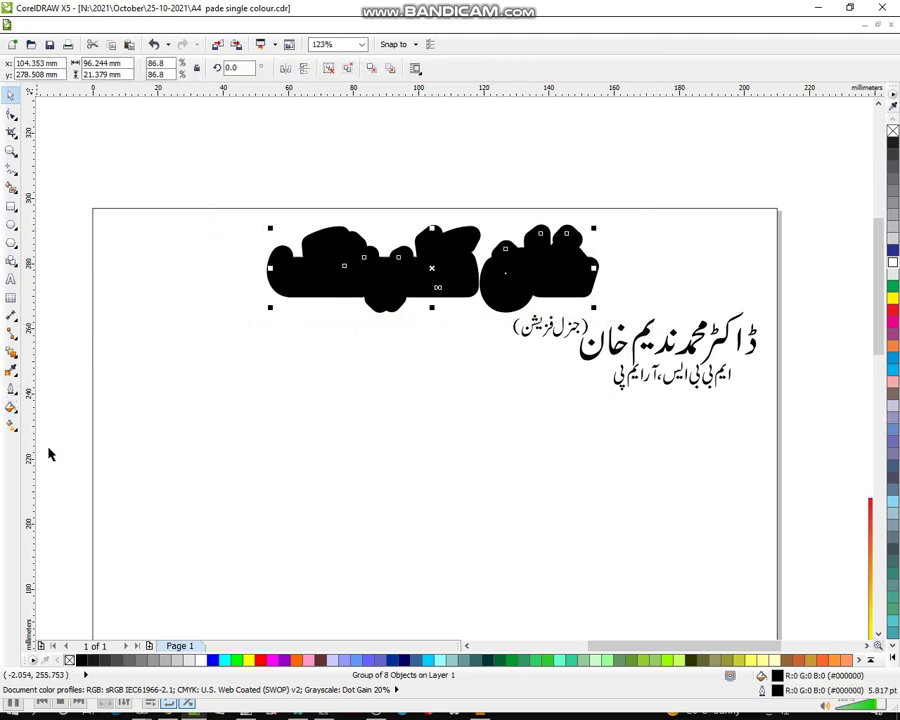
{"action": "left_click", "coordinate": [11, 388]}
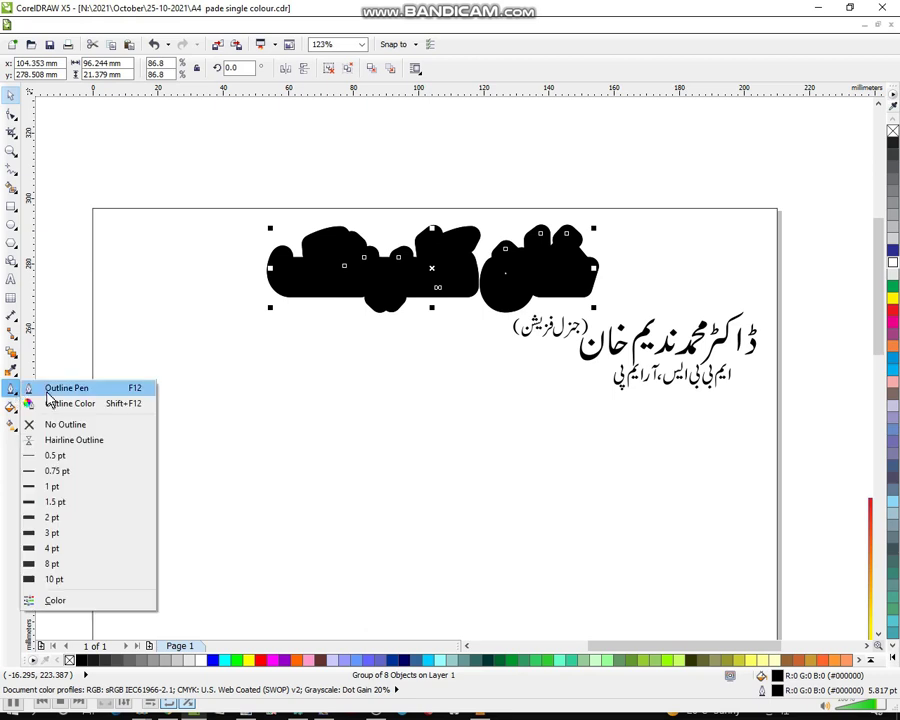
{"action": "left_click", "coordinate": [50, 386]}
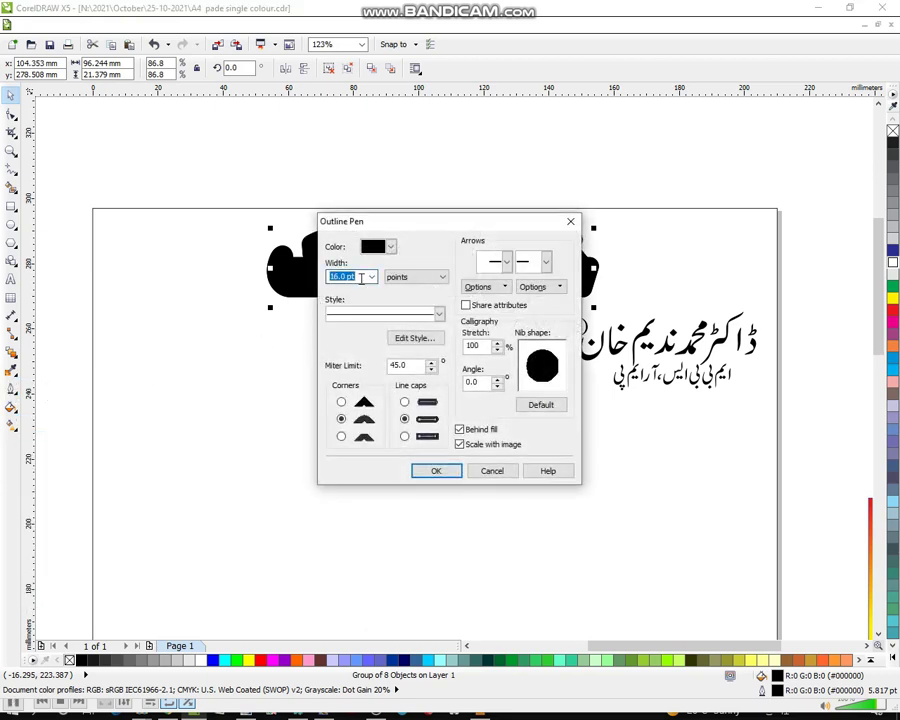
{"action": "type", "text": "8"}
{"action": "left_click", "coordinate": [427, 467]}
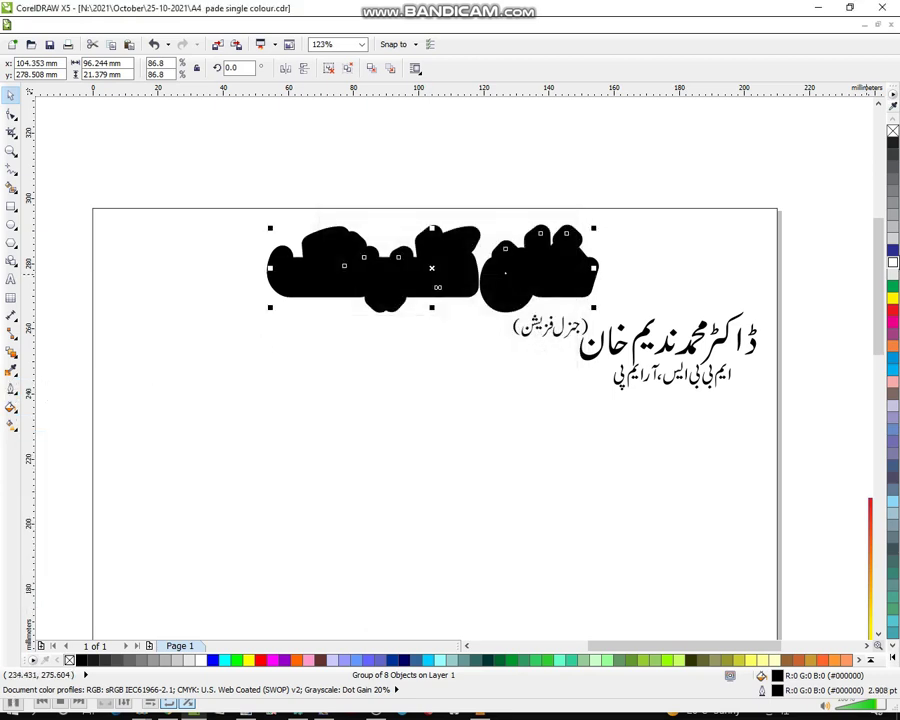
{"action": "left_click", "coordinate": [894, 264]}
{"action": "left_click", "coordinate": [559, 146]}
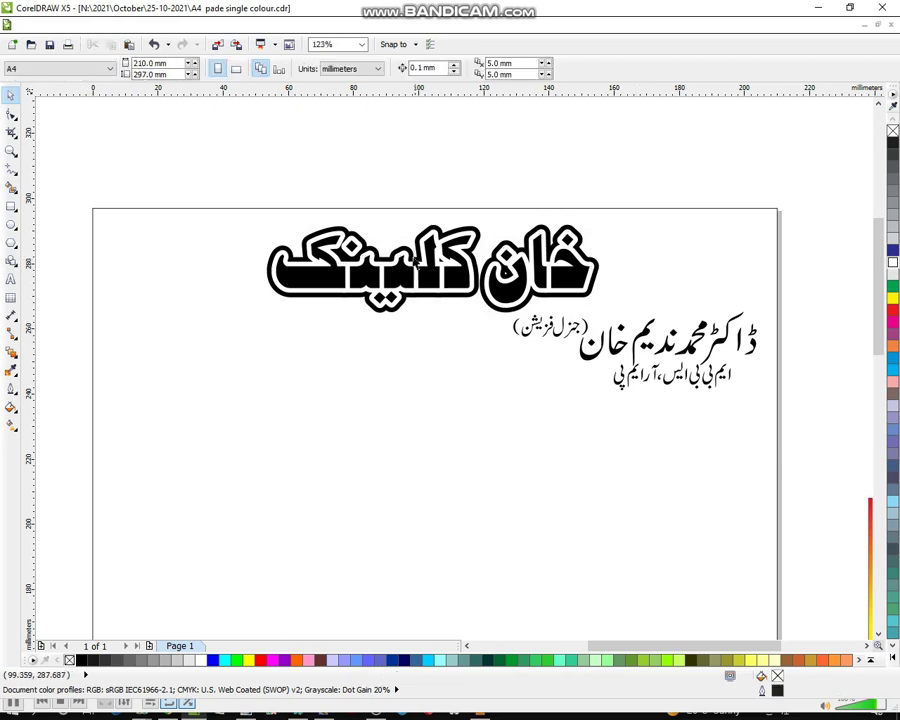
{"action": "left_click", "coordinate": [463, 277]}
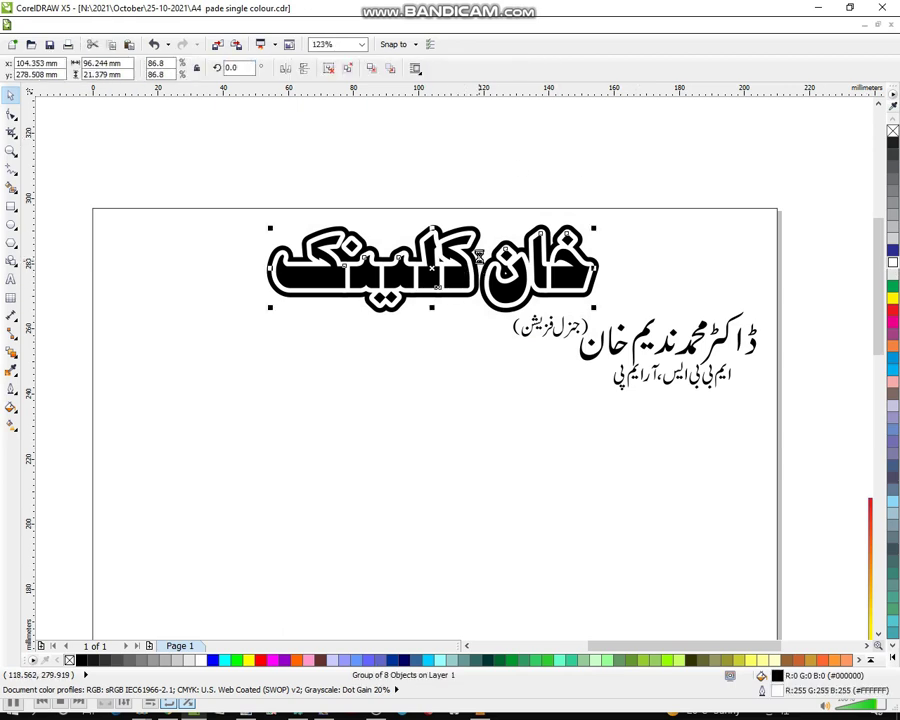
Ungroup and combine the heading, then group its two parts together with Ctrl+G.
{"action": "key", "text": "ctrl+u"}
{"action": "left_click", "coordinate": [420, 70]}
{"action": "left_click_drag", "start_coordinate": [227, 161], "coordinate": [637, 325]}
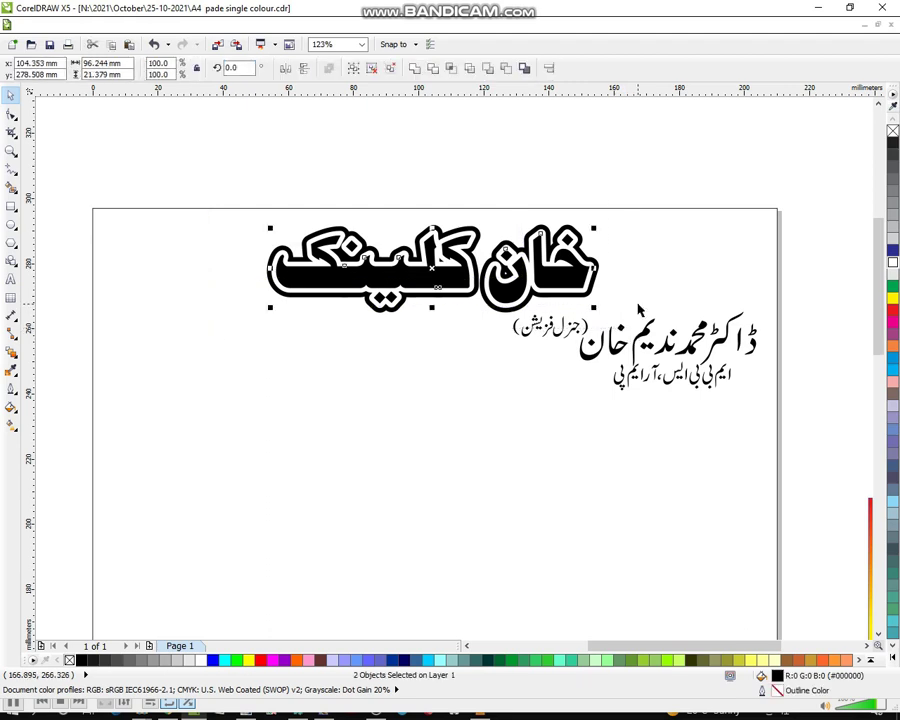
{"action": "key", "text": "ctrl+g"}
{"action": "left_click", "coordinate": [633, 182]}
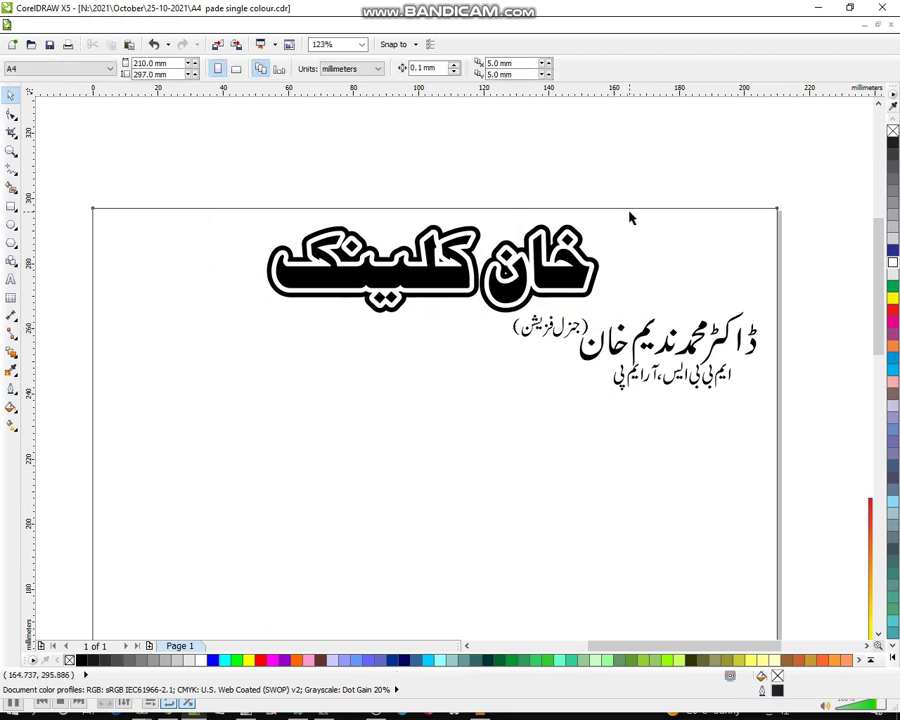
{"action": "left_click", "coordinate": [629, 215]}
{"action": "left_click", "coordinate": [576, 268]}
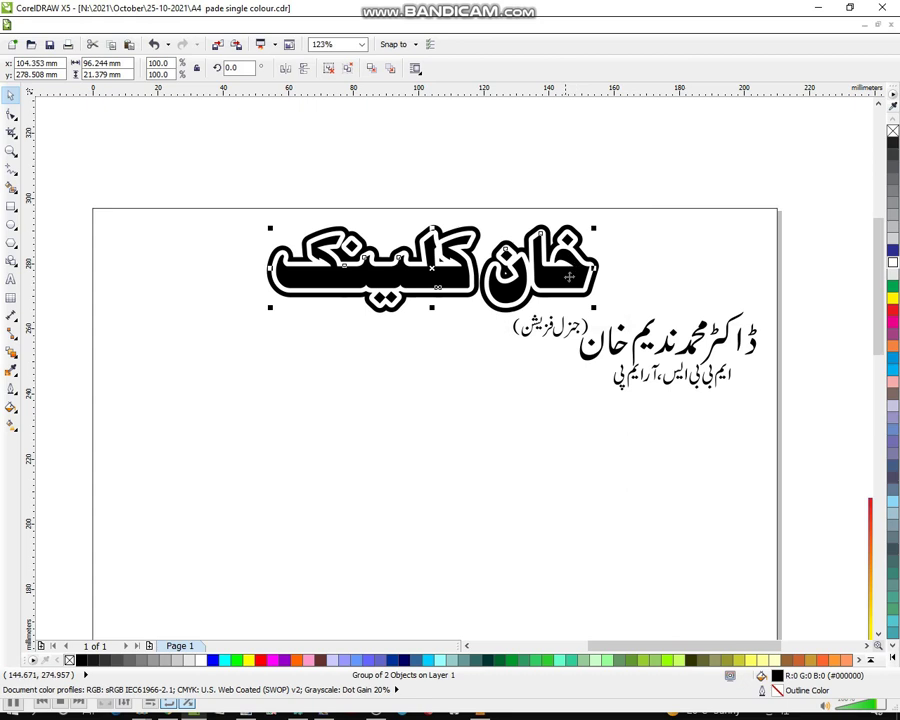
Adjust the doctor's name lines under the heading and zoom back to the page top.
{"action": "left_click_drag", "start_coordinate": [828, 283], "coordinate": [524, 389]}
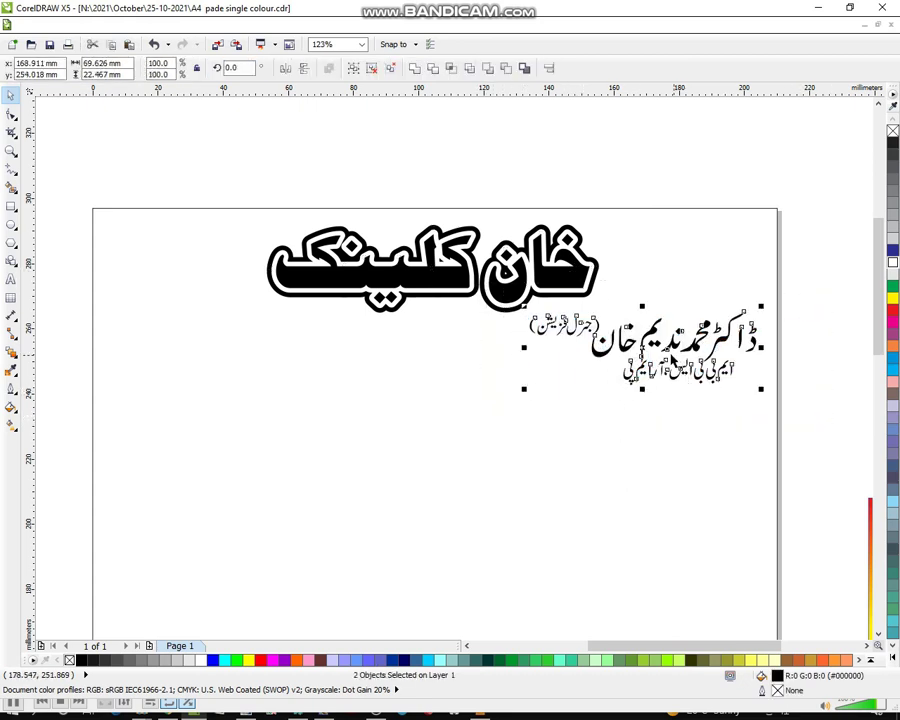
{"action": "left_click", "coordinate": [800, 363]}
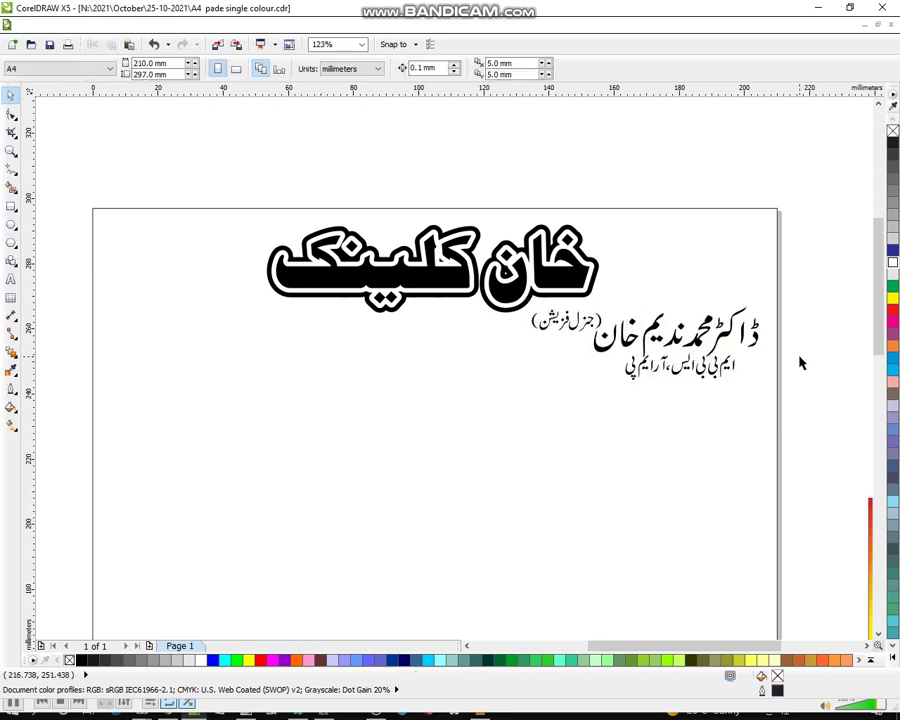
{"action": "left_click", "coordinate": [11, 150]}
{"action": "right_click", "coordinate": [348, 350]}
{"action": "right_click", "coordinate": [370, 374]}
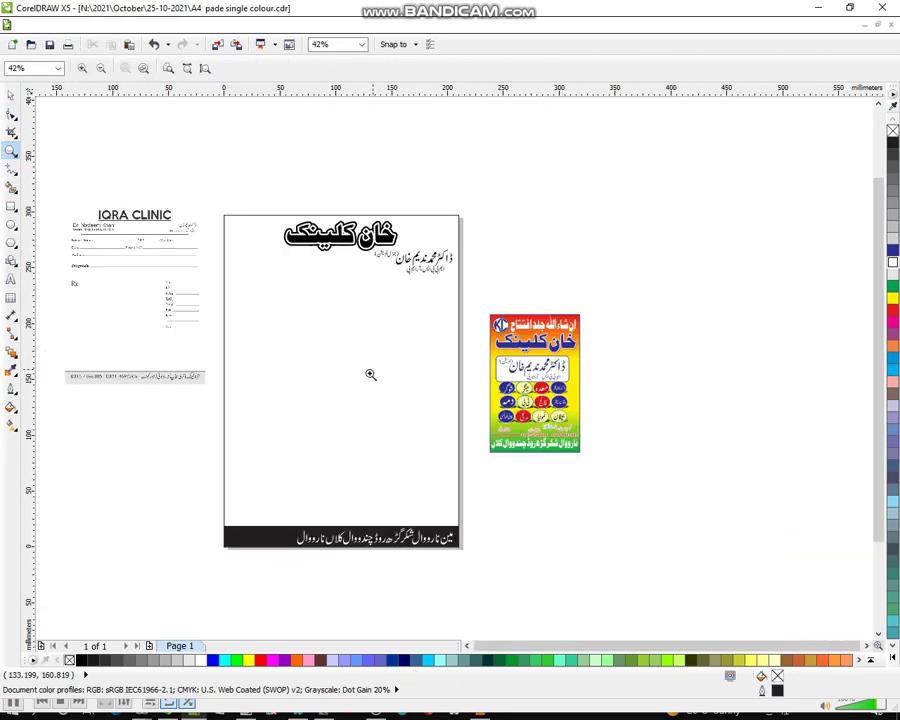
{"action": "left_click_drag", "start_coordinate": [155, 155], "coordinate": [532, 432]}
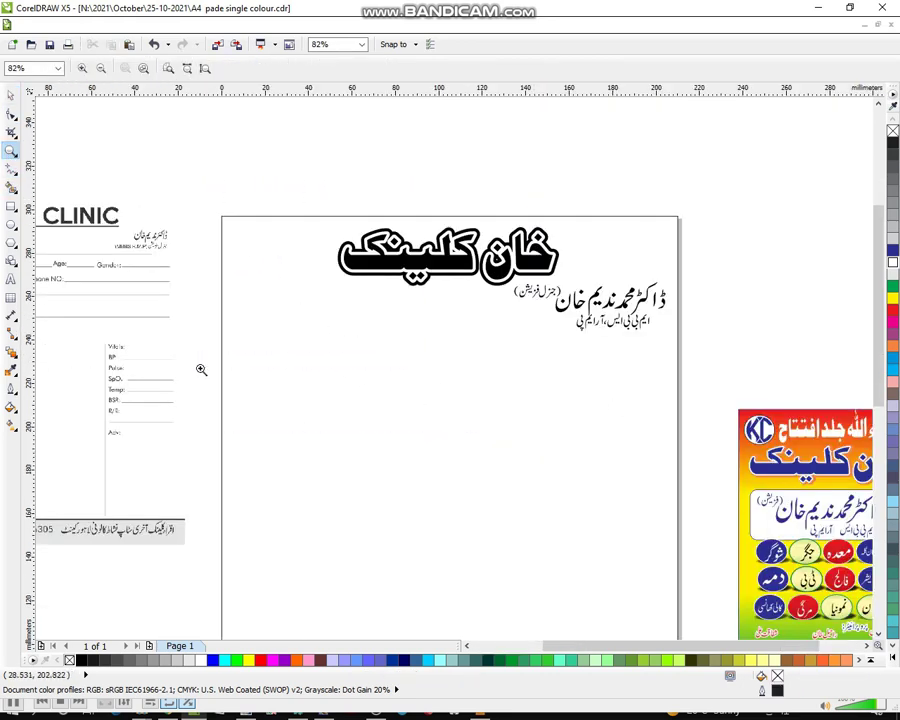
{"action": "left_click_drag", "start_coordinate": [293, 203], "coordinate": [705, 512]}
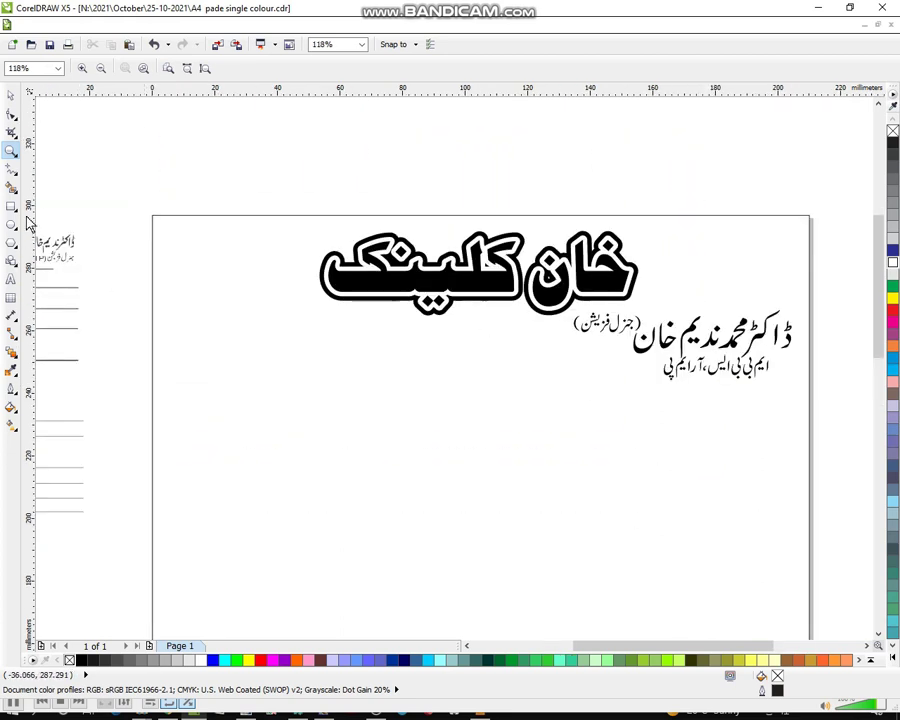
{"action": "left_click", "coordinate": [11, 279]}
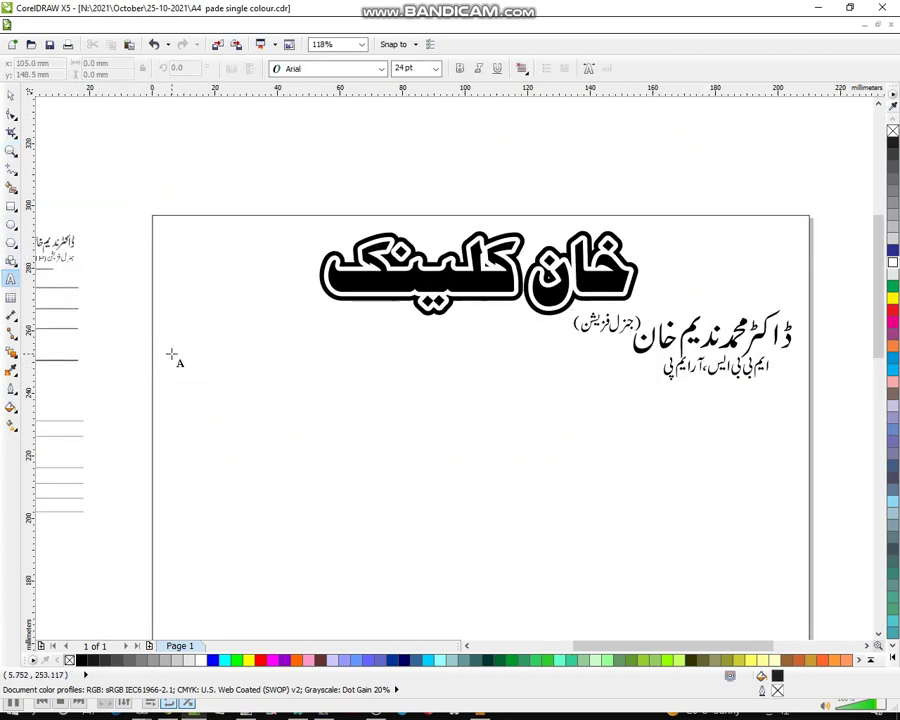
{"action": "left_click", "coordinate": [171, 354]}
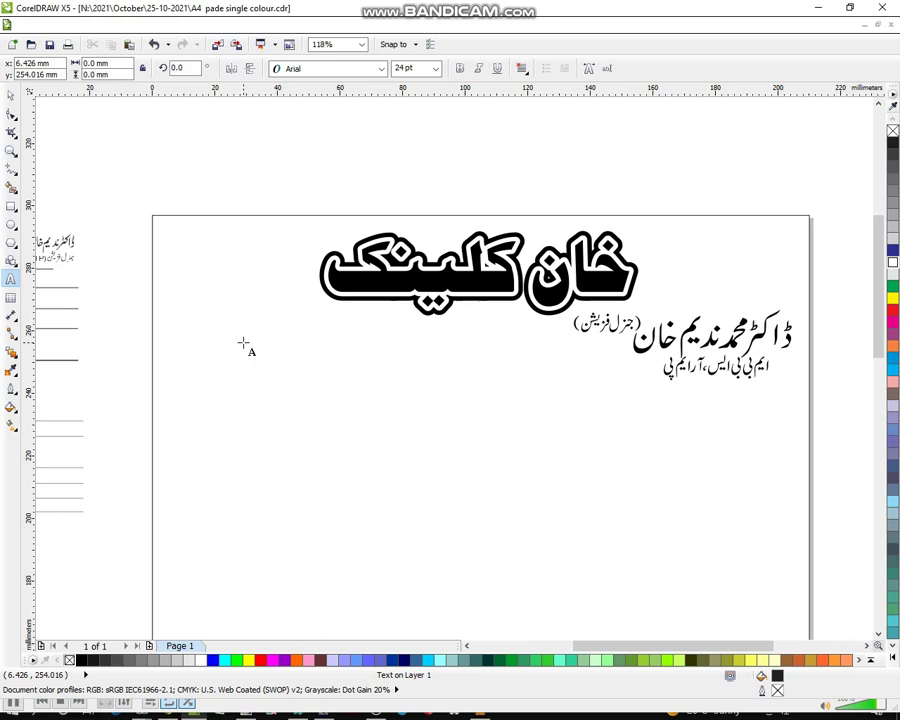
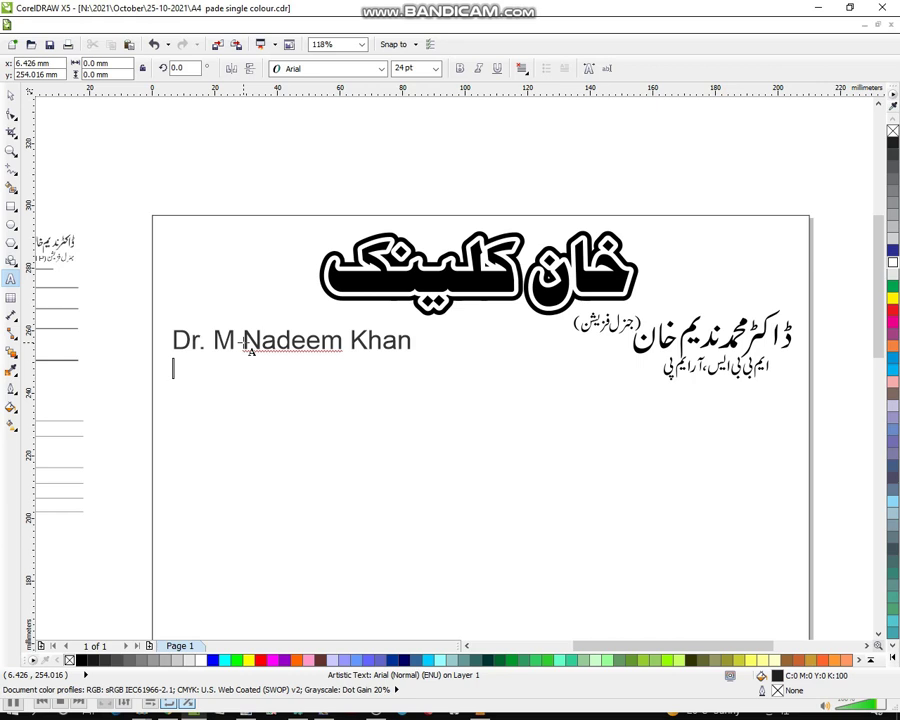
{"action": "left_click", "coordinate": [10, 95]}
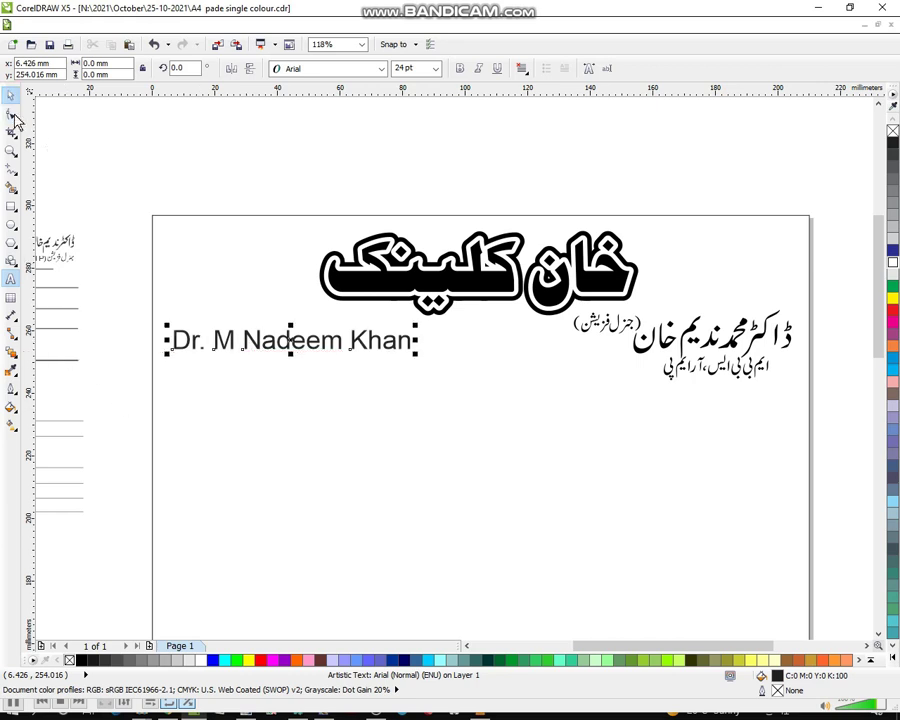
Add 'General Physician' as a second line under the doctor's name.
{"action": "left_click", "coordinate": [10, 281]}
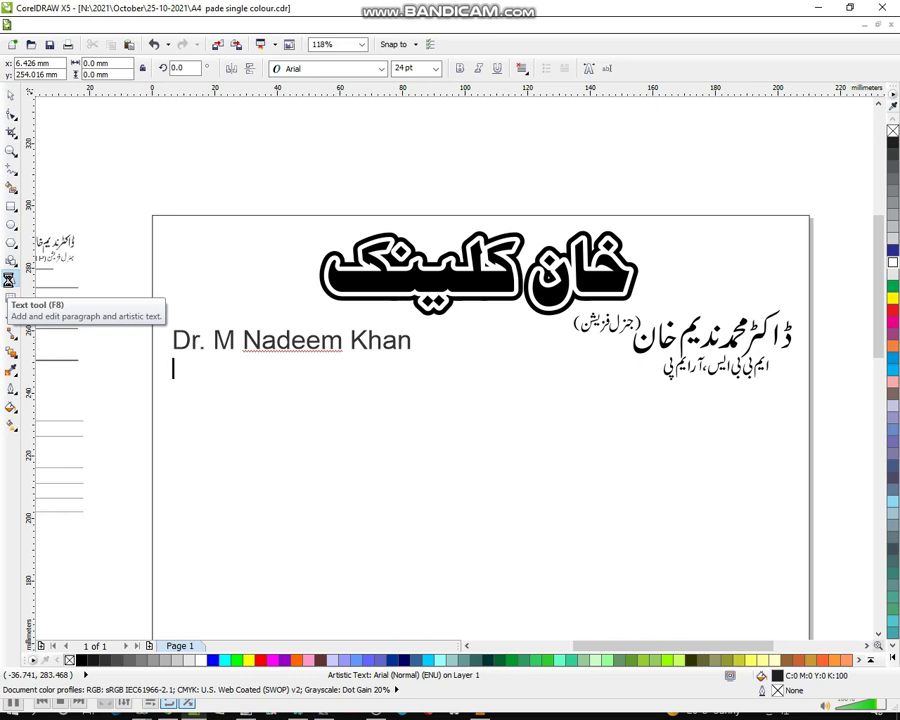
{"action": "type", "text": "Gel"}
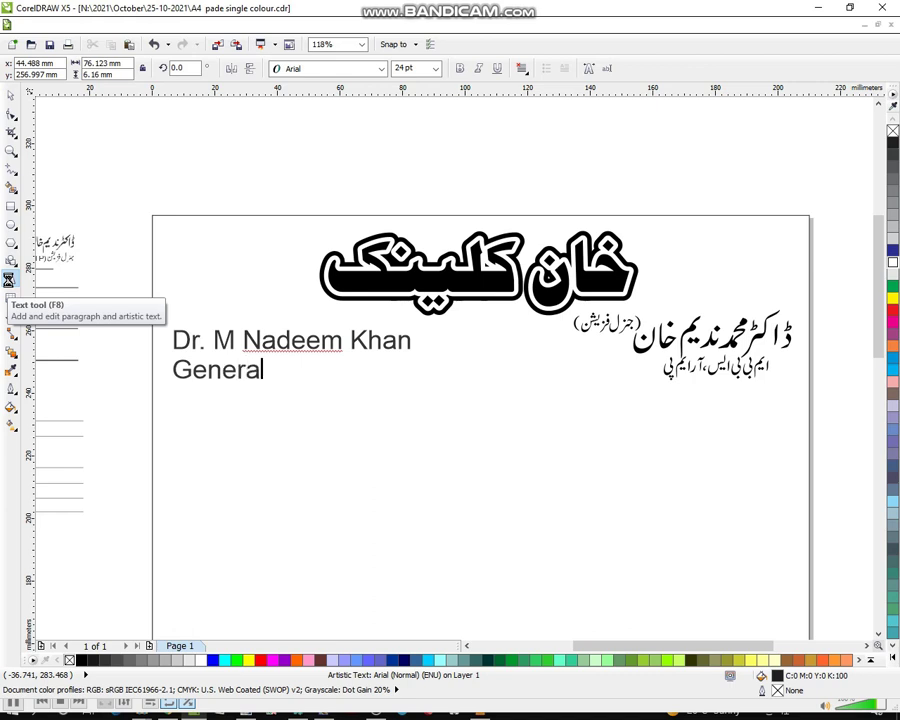
{"action": "type", "text": "eral Physician"}
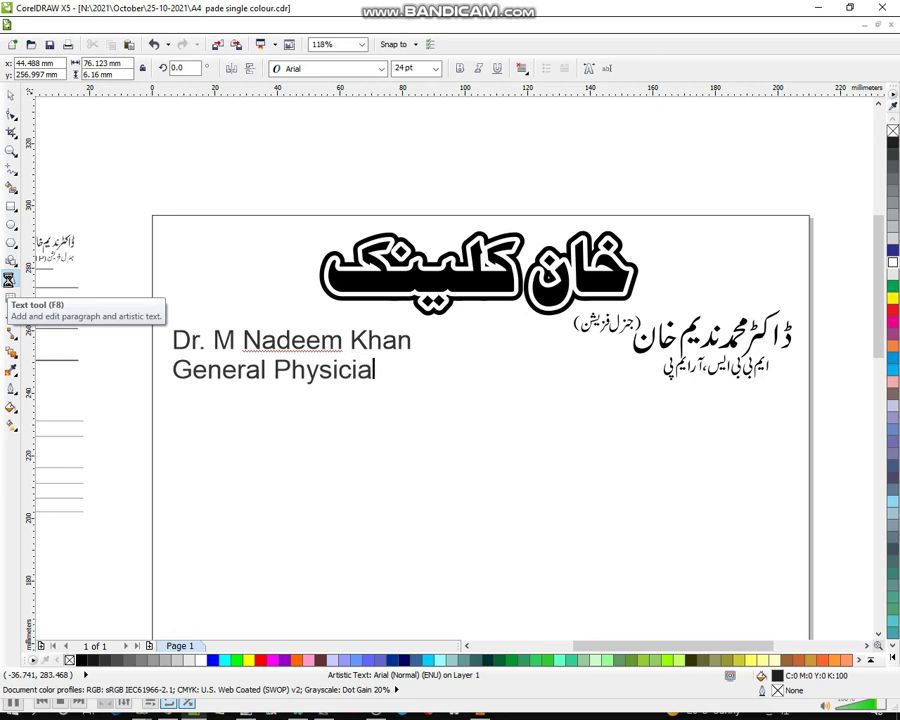
{"action": "left_click", "coordinate": [10, 94]}
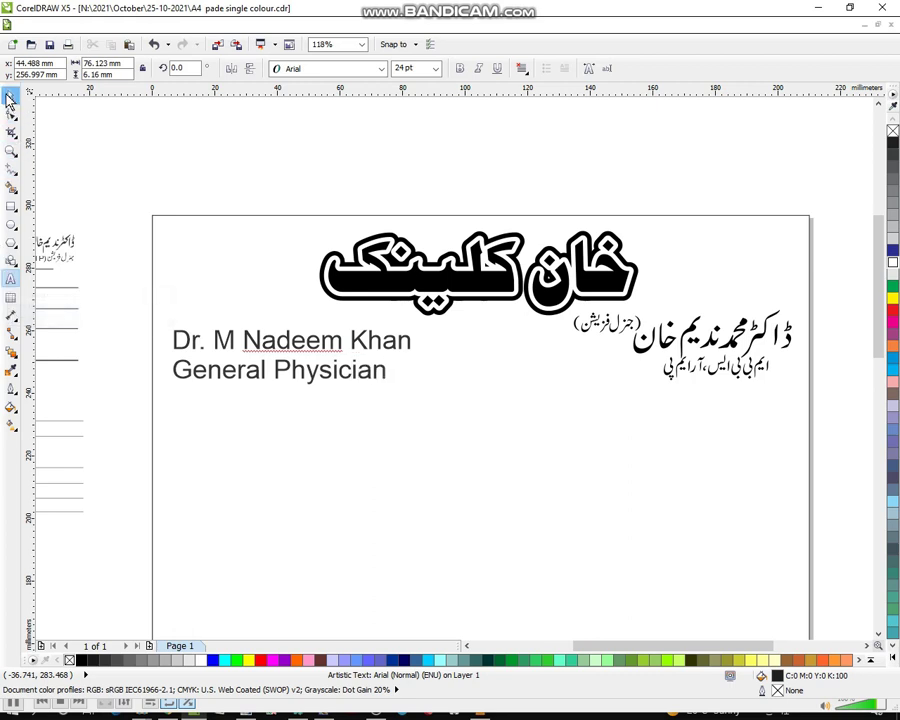
{"action": "left_click", "coordinate": [322, 70]}
Set the English text block to Bahnschrift SemiBold and break it into separate lines.
{"action": "left_click", "coordinate": [322, 70]}
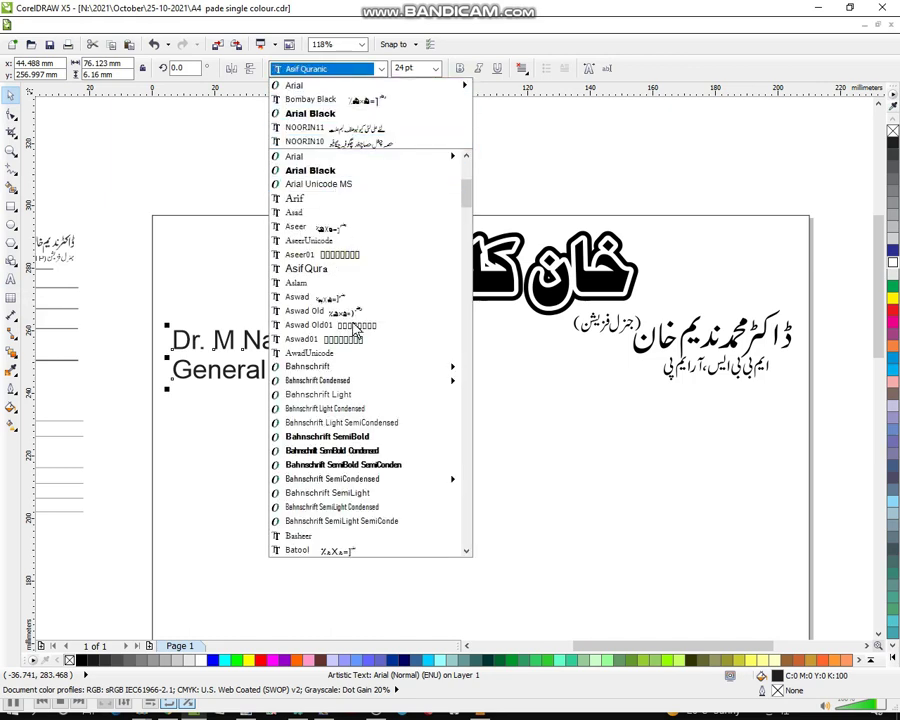
{"action": "left_click", "coordinate": [352, 437]}
{"action": "left_click", "coordinate": [346, 208]}
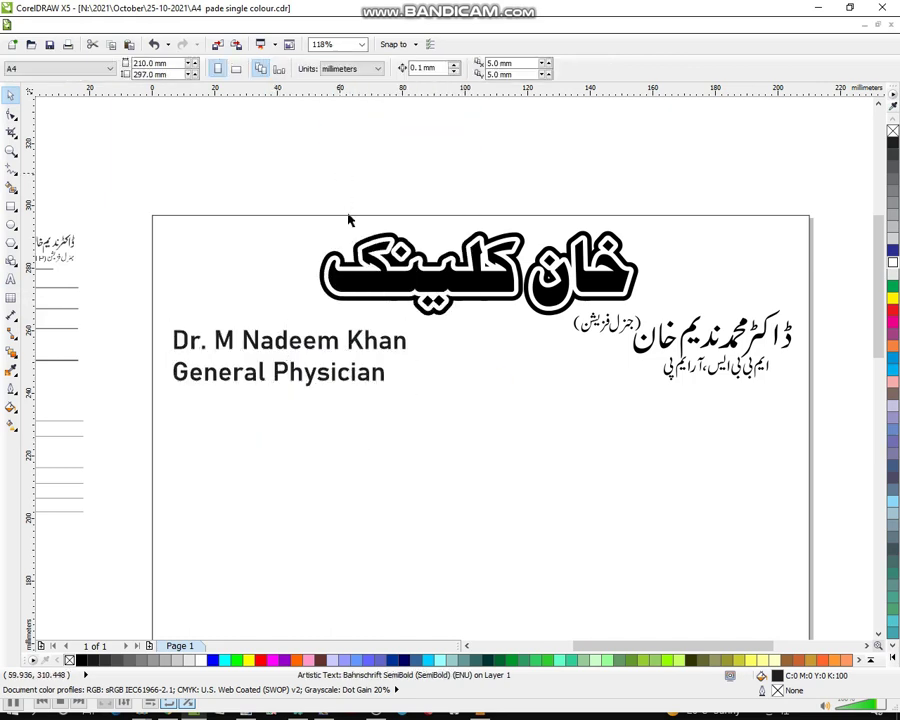
{"action": "left_click", "coordinate": [377, 374]}
{"action": "key", "text": "ctrl+k"}
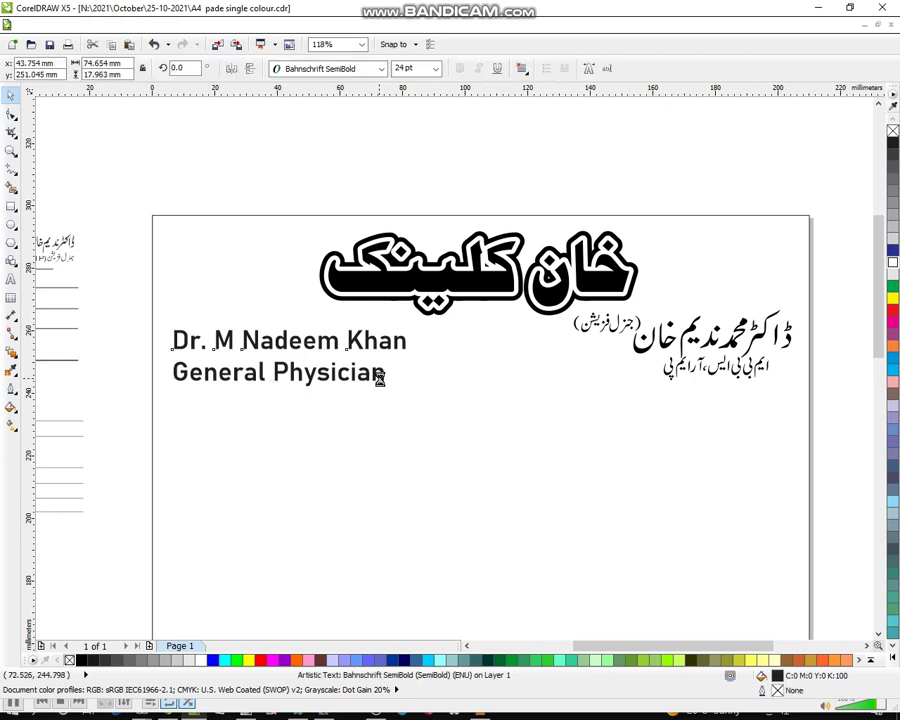
Shrink 'General Physician' to about 14.6 pt and position it under the doctor's name.
{"action": "left_click", "coordinate": [132, 358]}
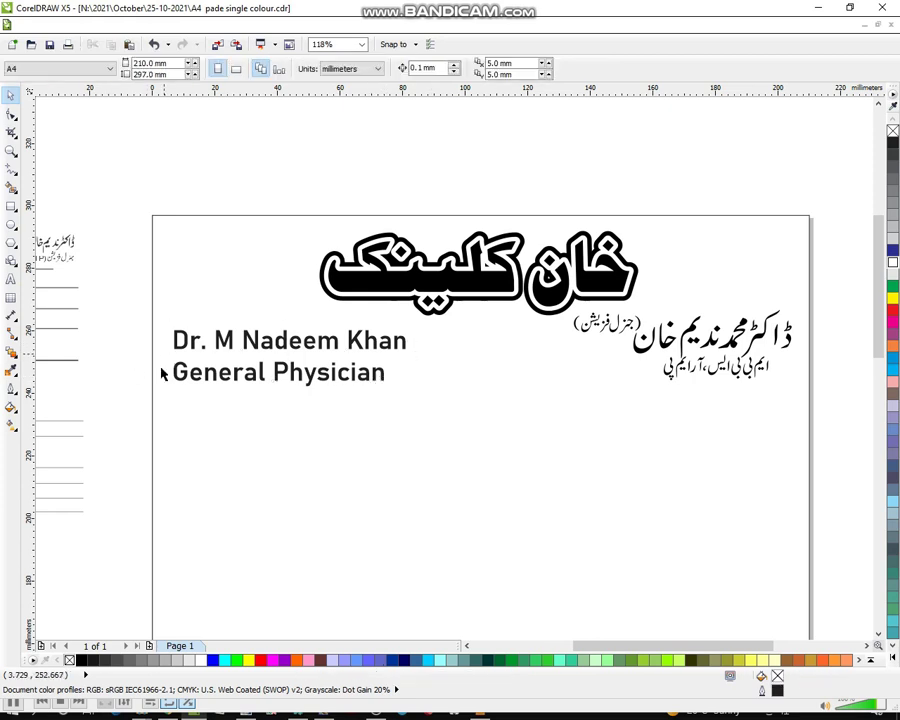
{"action": "left_click", "coordinate": [170, 381]}
{"action": "left_click_drag", "start_coordinate": [171, 392], "coordinate": [257, 412]}
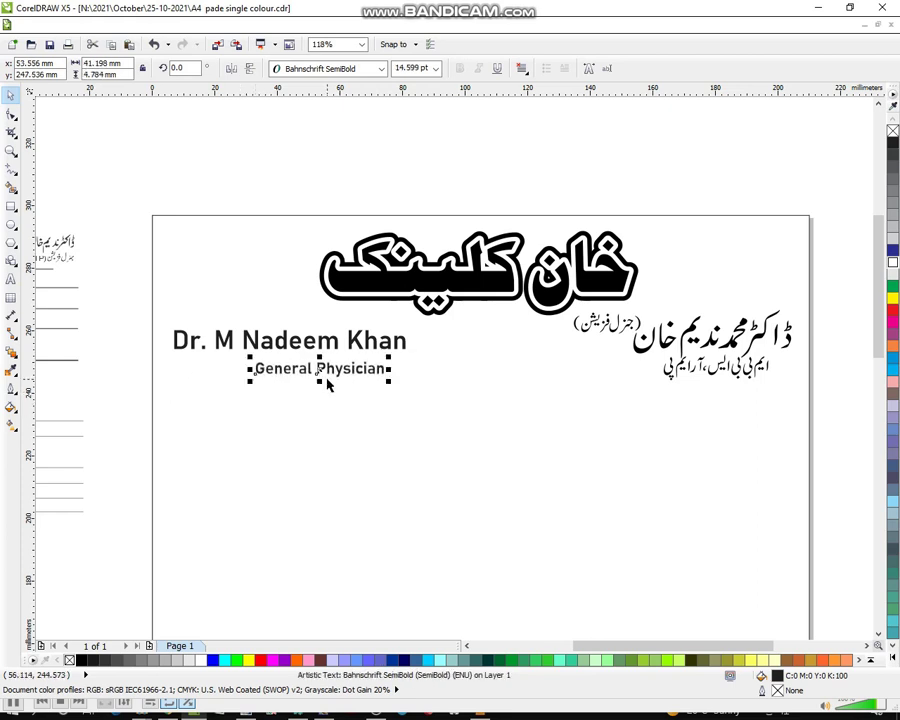
{"action": "left_click_drag", "start_coordinate": [320, 368], "coordinate": [341, 380]}
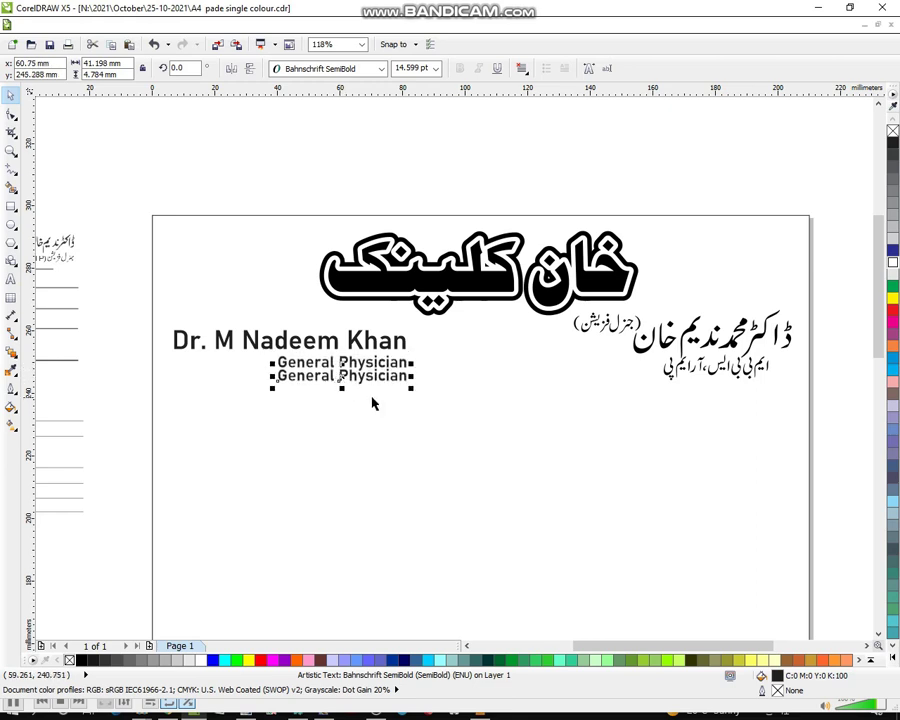
Retype the copied line as 'MBBS,RMP' and place it centred beneath 'General Physician'.
{"action": "left_click", "coordinate": [13, 281]}
{"action": "key", "text": "BackSpace"}
{"action": "type", "text": "l"}
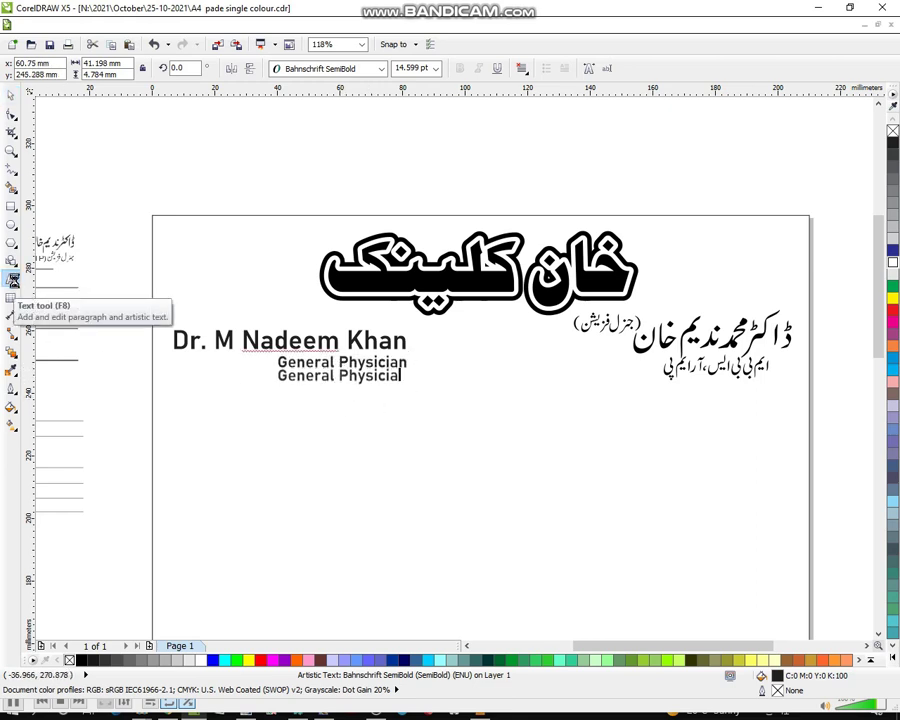
{"action": "key", "text": "BackSpace"}
{"action": "key", "text": "BackSpace"}
{"action": "key", "text": "BackSpace"}
{"action": "key", "text": "BackSpace"}
{"action": "key", "text": "BackSpace"}
{"action": "key", "text": "BackSpace"}
{"action": "key", "text": "BackSpace"}
{"action": "key", "text": "BackSpace"}
{"action": "key", "text": "BackSpace"}
{"action": "key", "text": "BackSpace"}
{"action": "key", "text": "BackSpace"}
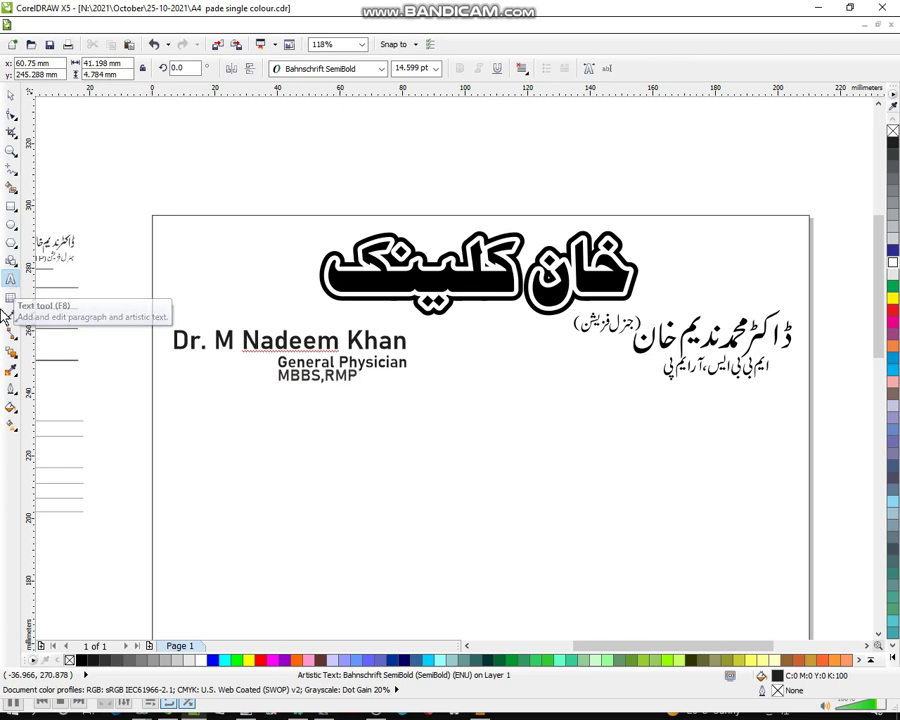
{"action": "left_click", "coordinate": [10, 94]}
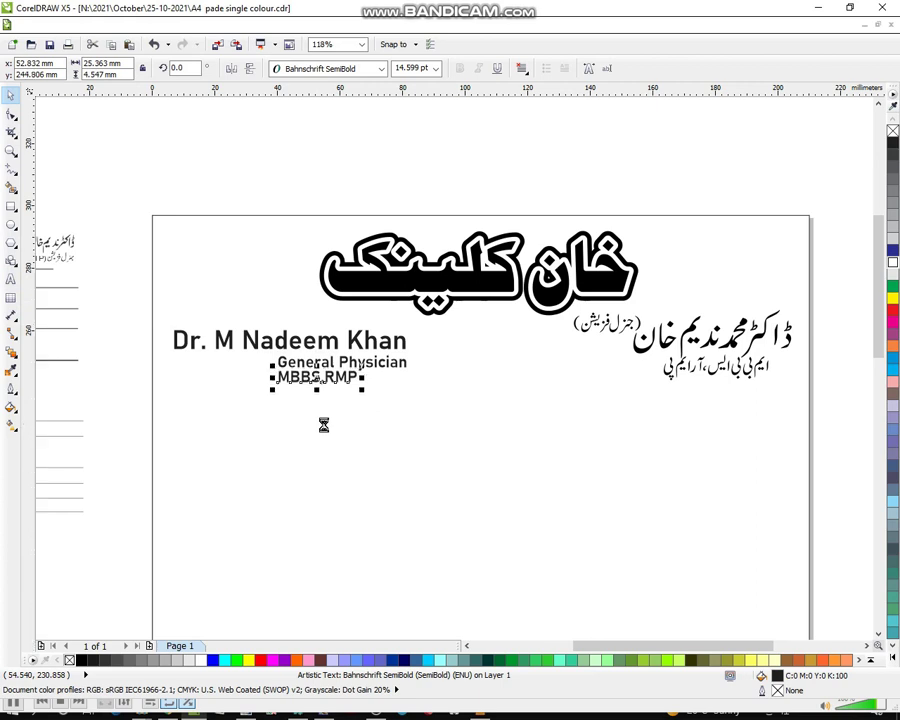
{"action": "key", "text": "Down"}
{"action": "key", "text": "Down"}
{"action": "key", "text": "Down"}
{"action": "key", "text": "Down"}
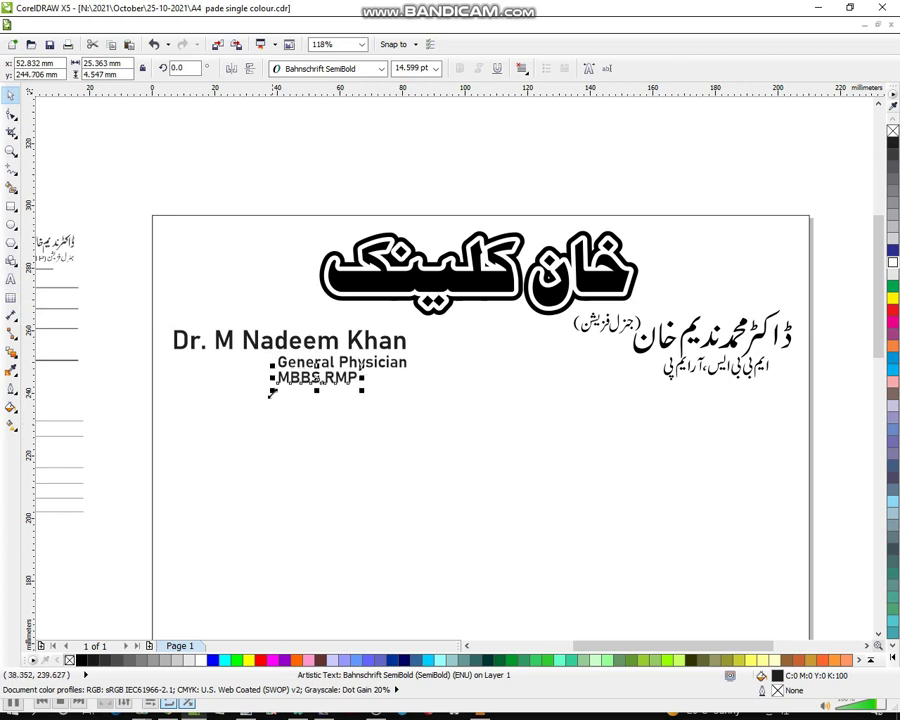
{"action": "left_click", "coordinate": [387, 363], "text": "shift"}
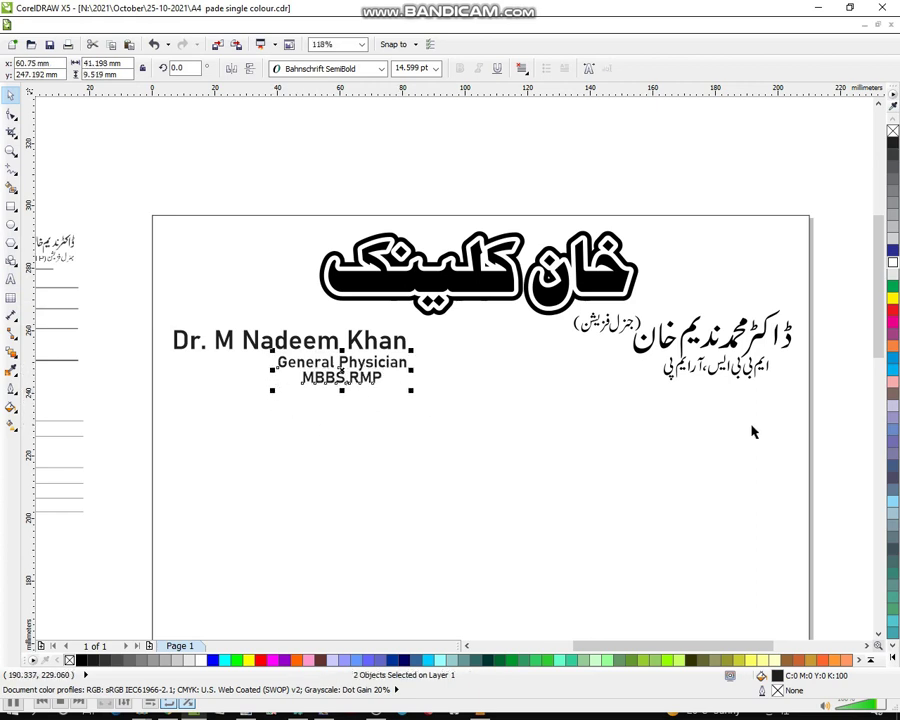
{"action": "left_click", "coordinate": [842, 415]}
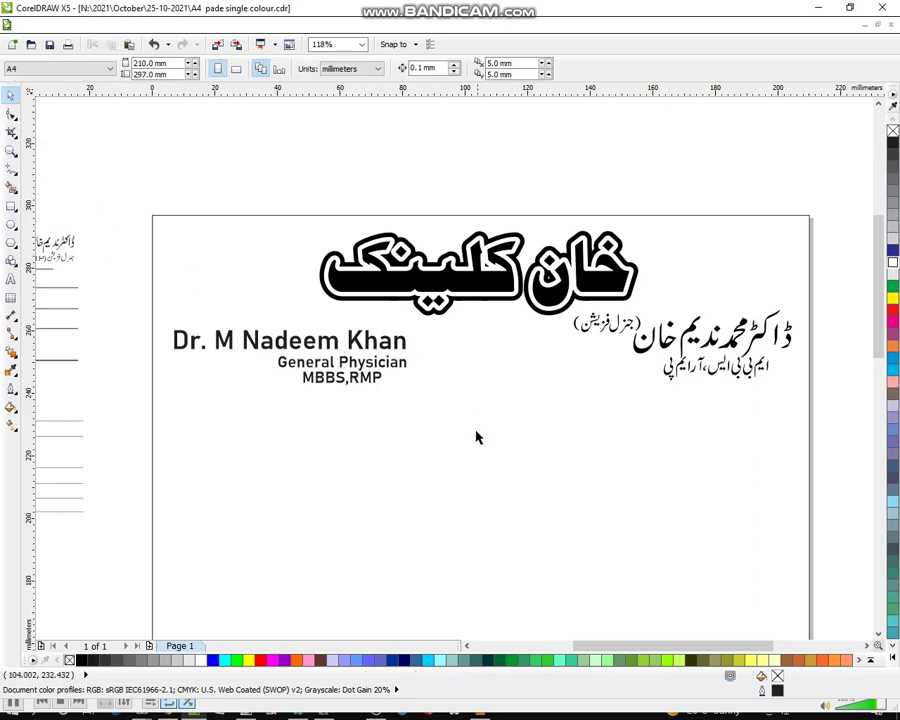
Zoom out and fit the whole letterhead page, footer included, into view.
{"action": "left_click", "coordinate": [11, 150]}
{"action": "scroll", "coordinate": [390, 334], "scroll_direction": "down", "scroll_amount": 1}
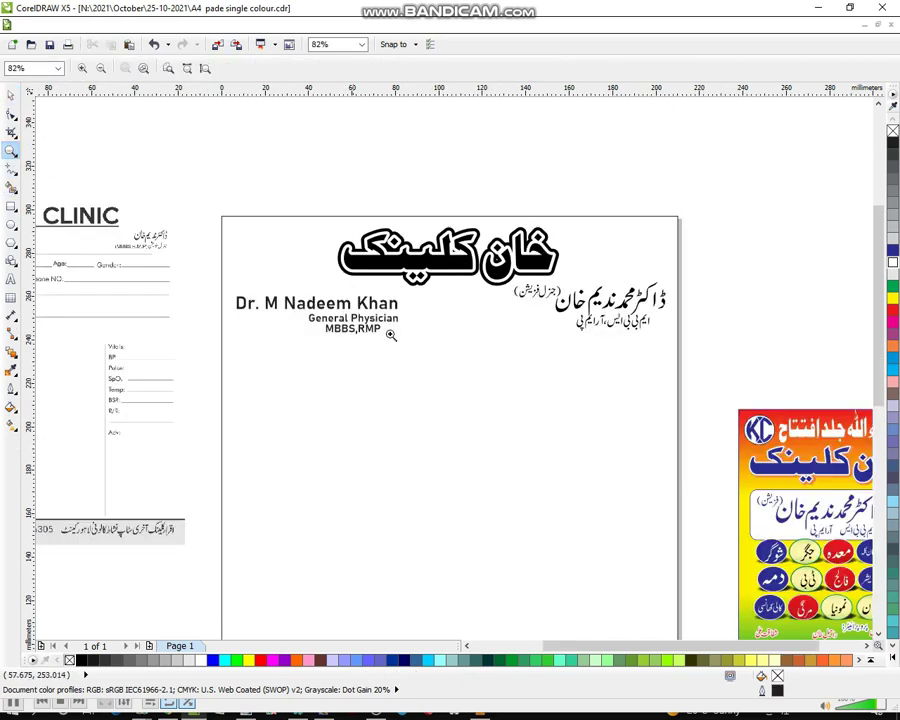
{"action": "scroll", "coordinate": [398, 340], "scroll_direction": "down", "scroll_amount": 1}
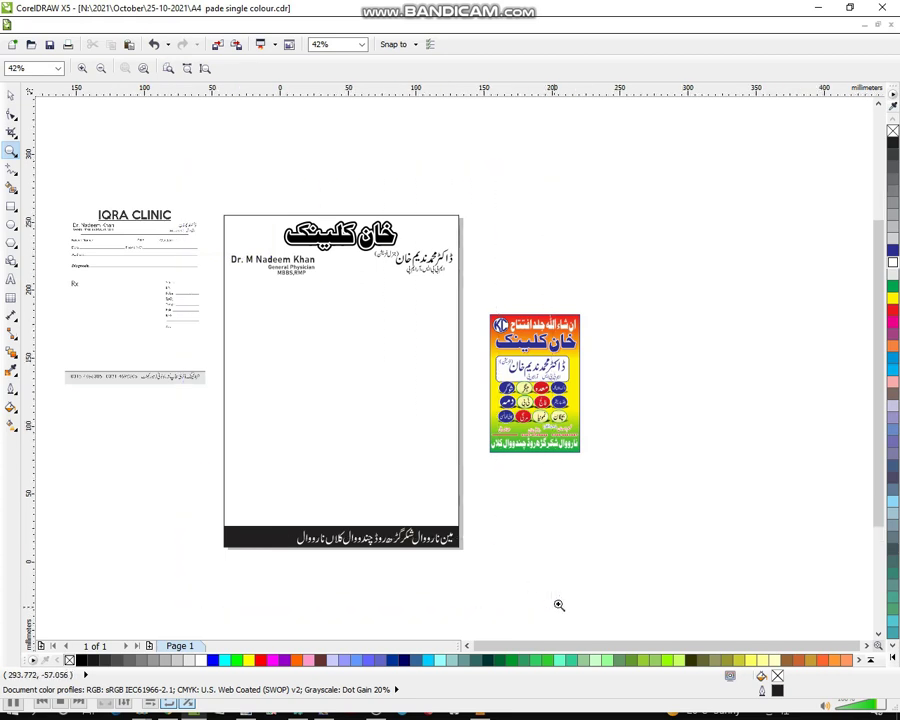
{"action": "scroll", "coordinate": [300, 290], "scroll_direction": "up", "scroll_amount": 1}
{"action": "left_click_drag", "start_coordinate": [232, 112], "coordinate": [594, 590]}
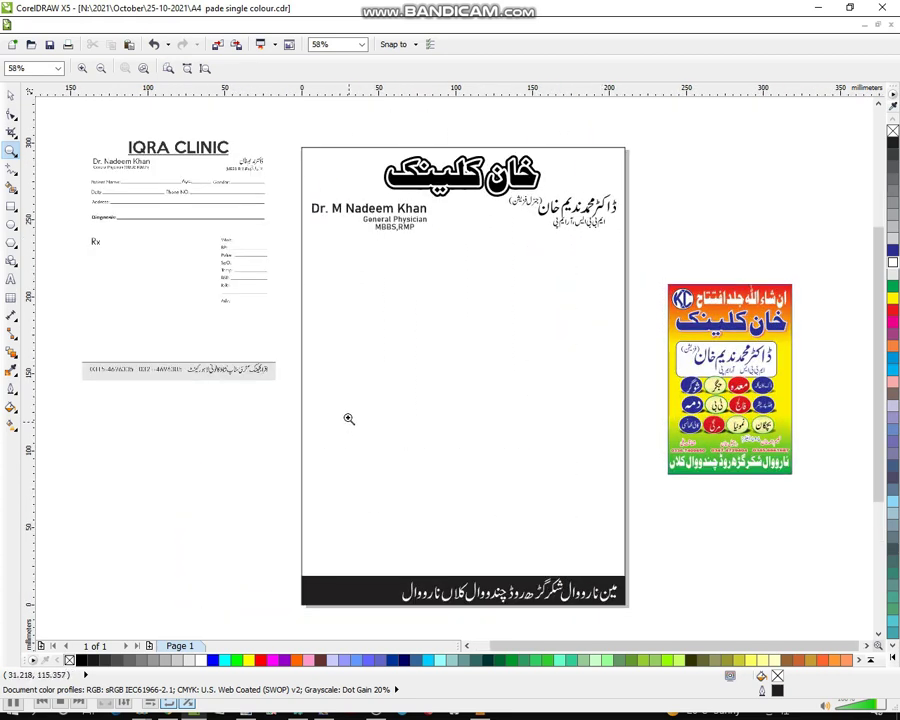
{"action": "left_click", "coordinate": [11, 170]}
Draw a 0.5 pt rule about 212.89 mm long from the page's left to right edge under the header.
{"action": "left_click", "coordinate": [302, 246]}
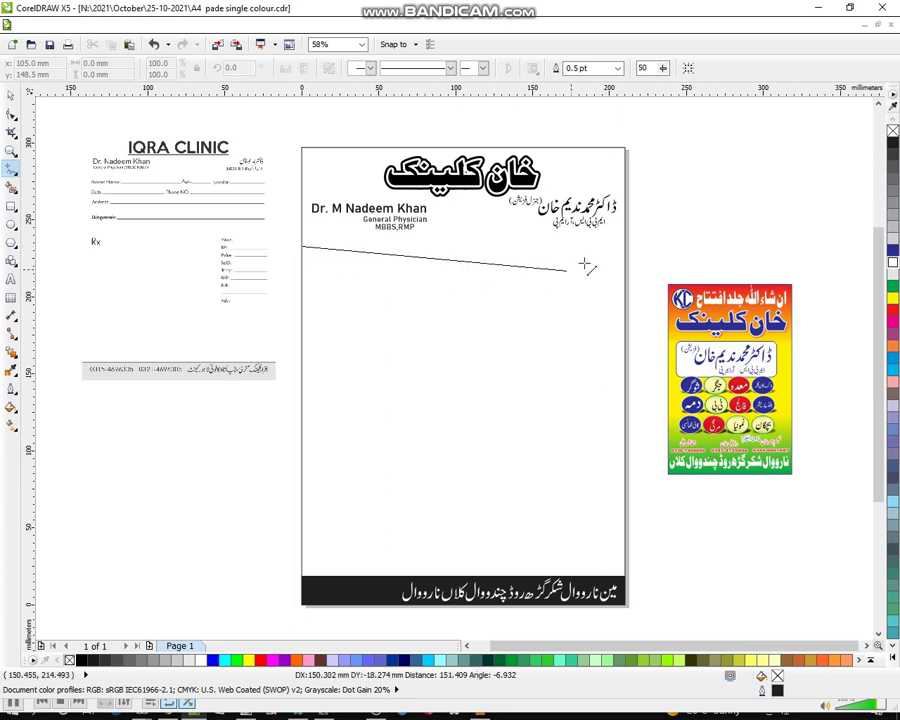
{"action": "left_click", "coordinate": [632, 245]}
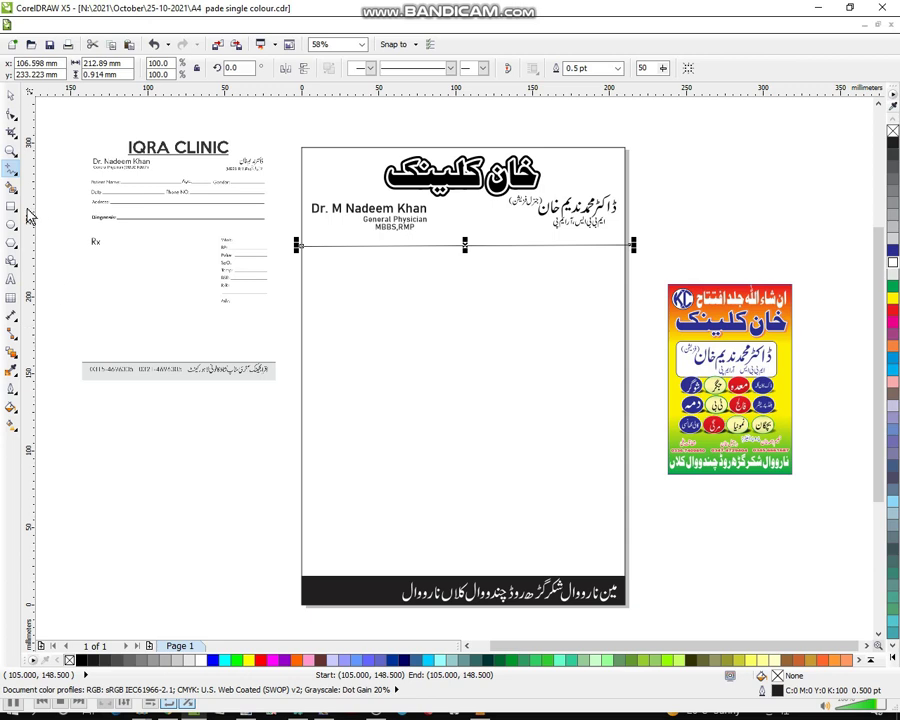
{"action": "left_click", "coordinate": [10, 95]}
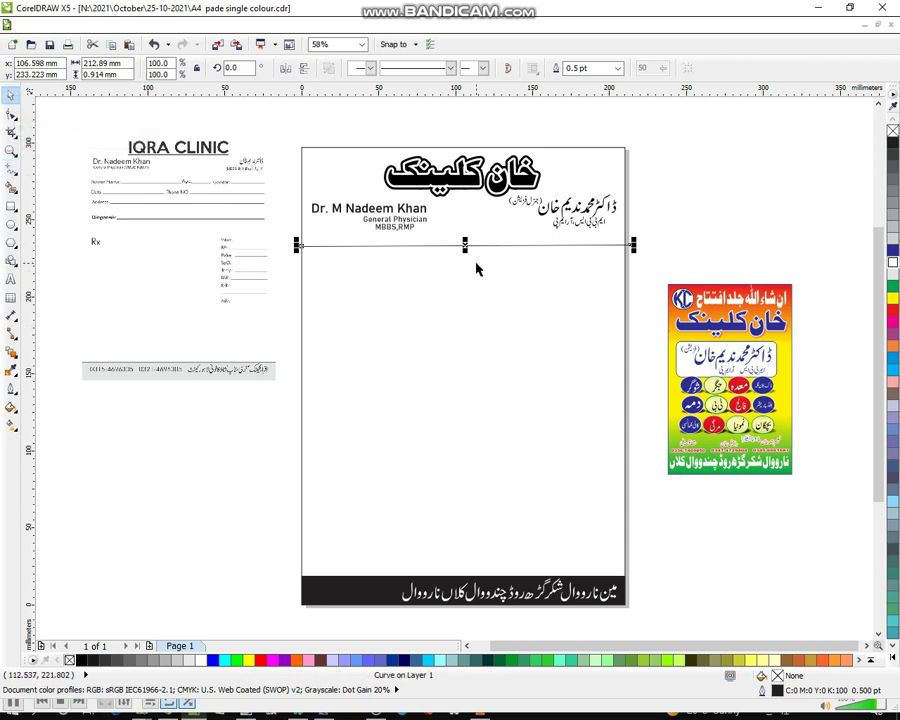
Nudge the header rule up slightly and give it a 3.0 pt outline with round corners and caps.
{"action": "key", "text": "Up"}
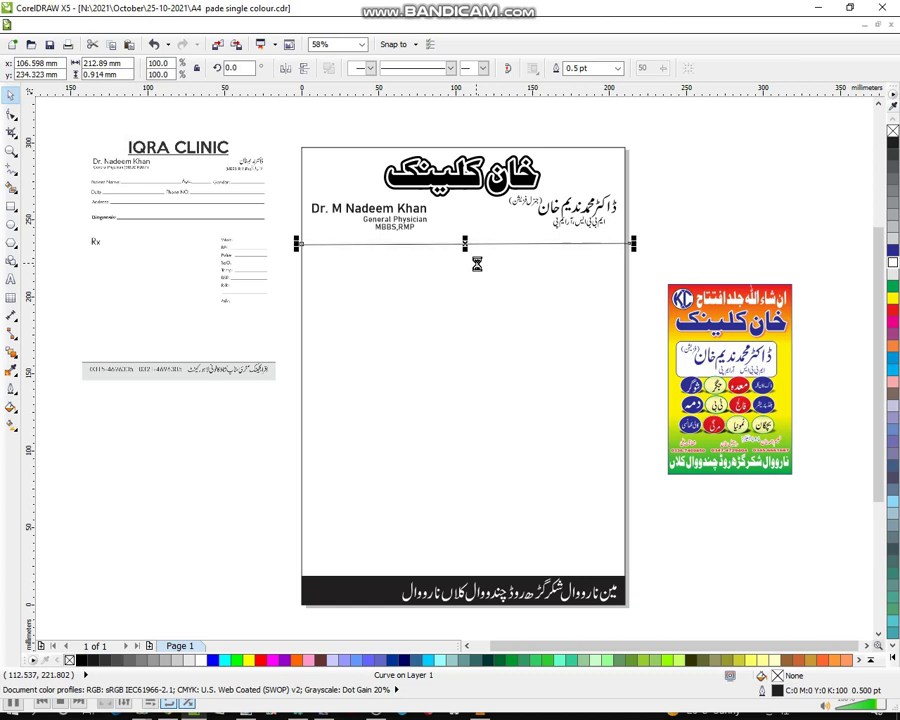
{"action": "key", "text": "Up"}
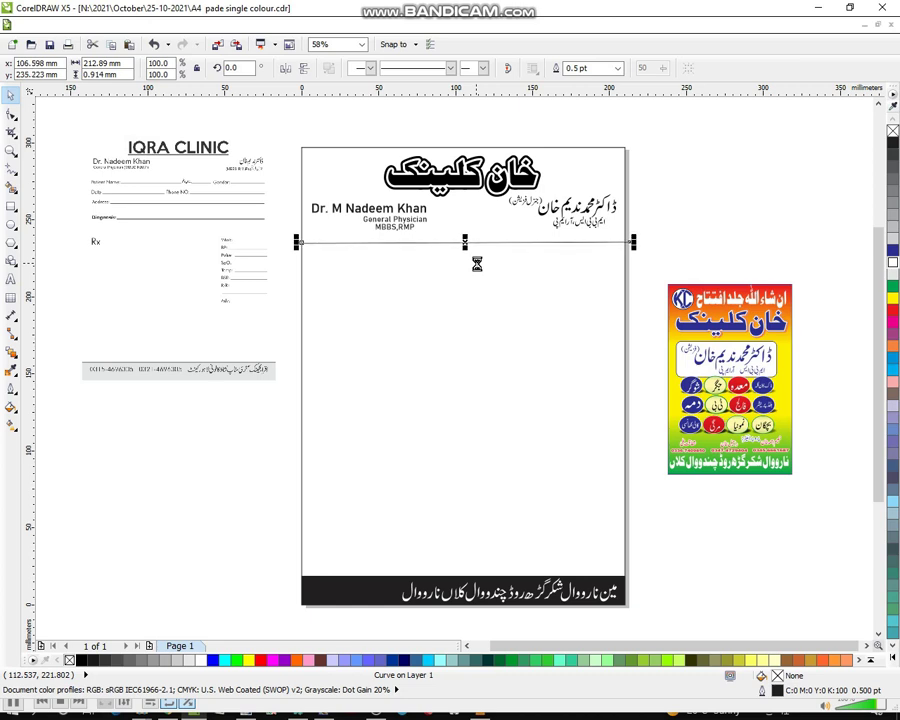
{"action": "left_click", "coordinate": [12, 407]}
{"action": "left_click", "coordinate": [44, 388]}
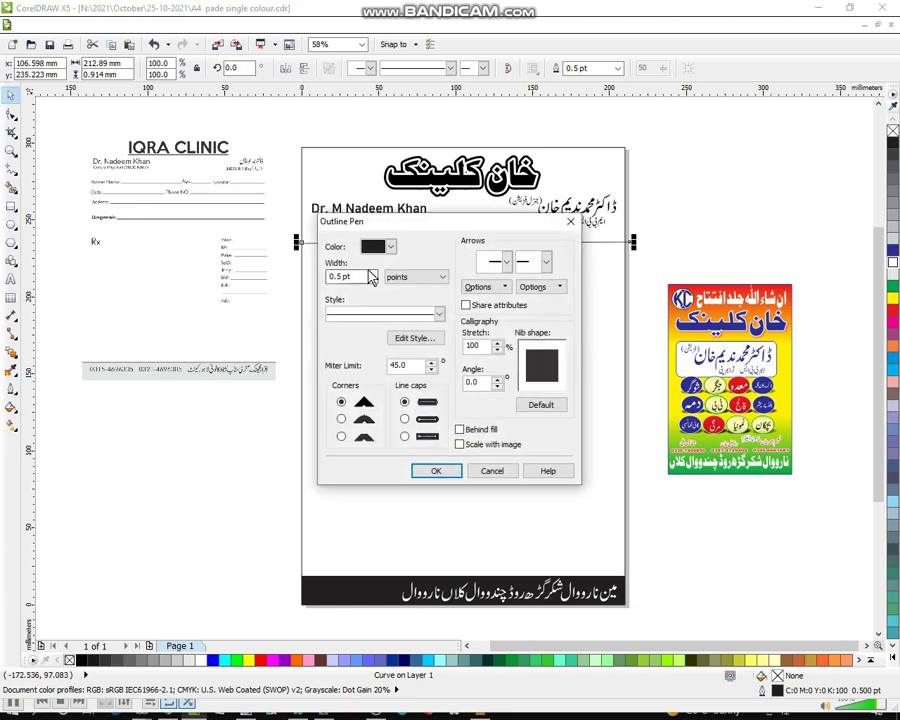
{"action": "left_click", "coordinate": [371, 277]}
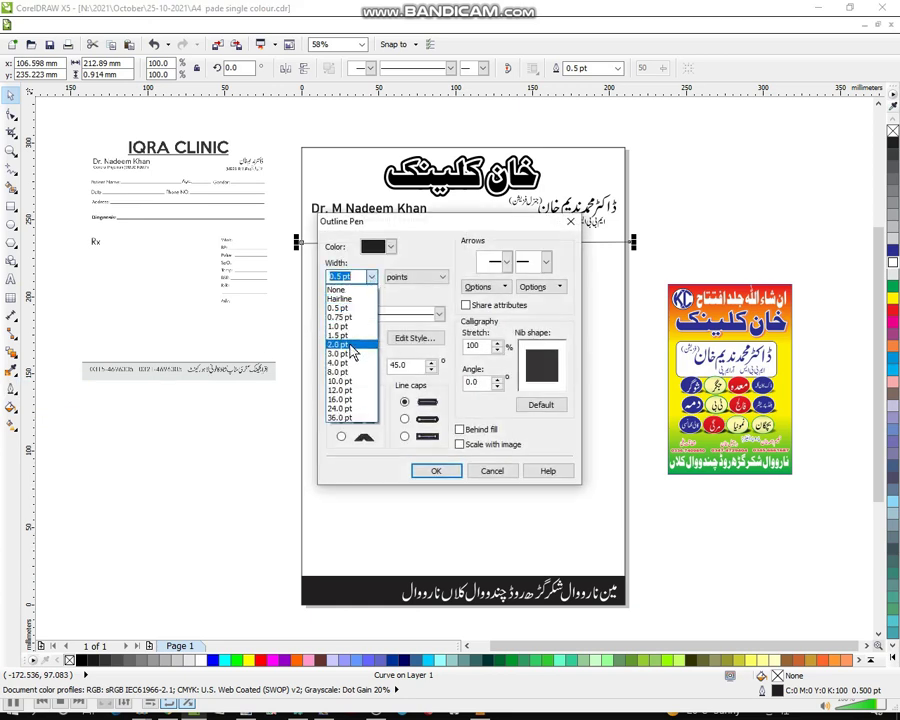
{"action": "left_click", "coordinate": [349, 354]}
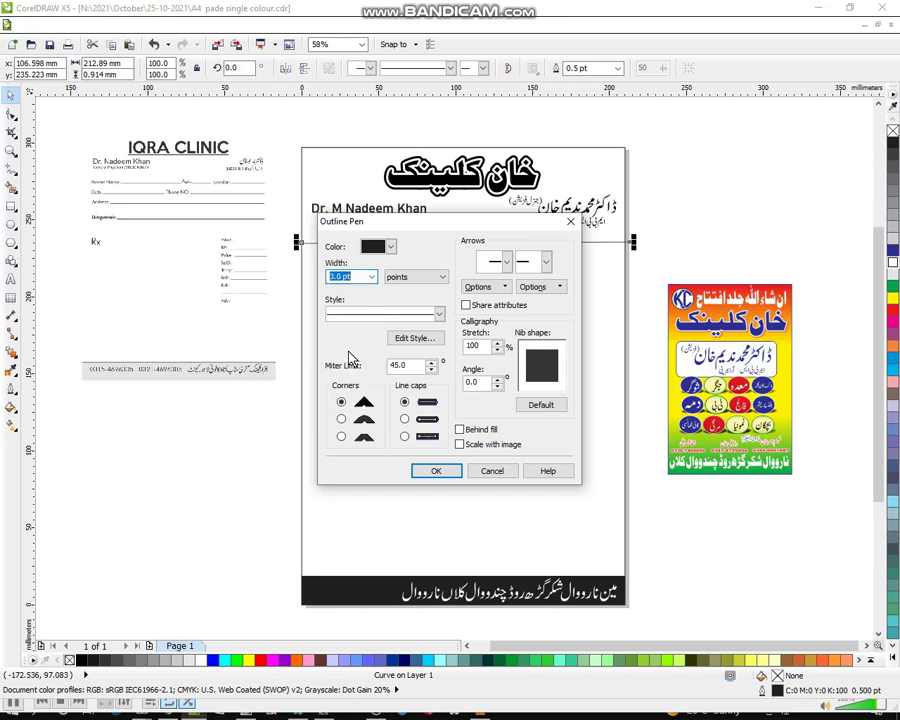
{"action": "left_click", "coordinate": [340, 419]}
{"action": "left_click", "coordinate": [404, 418]}
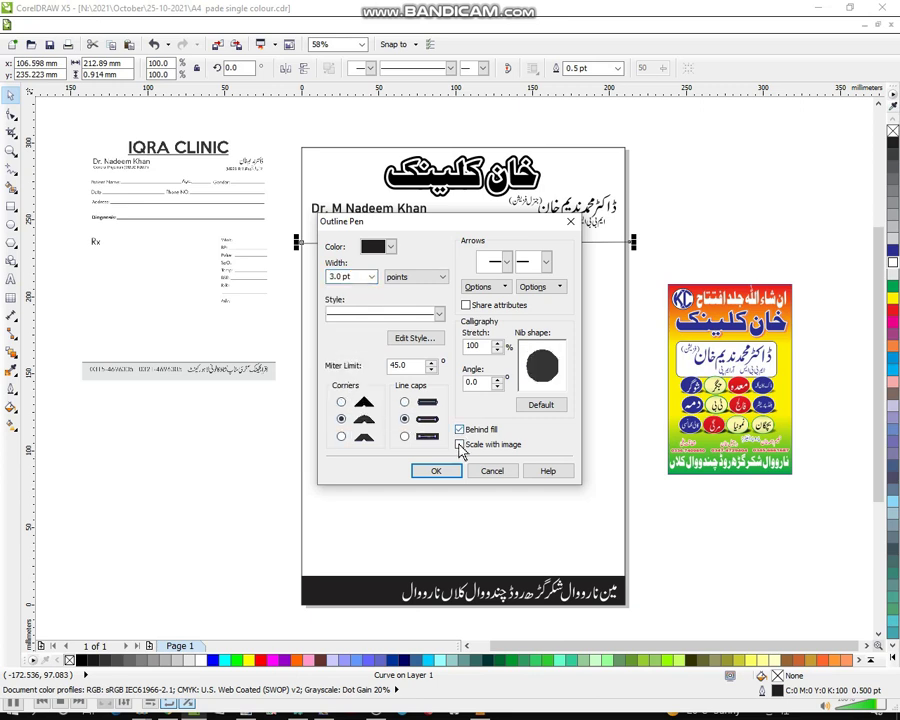
{"action": "left_click", "coordinate": [436, 472]}
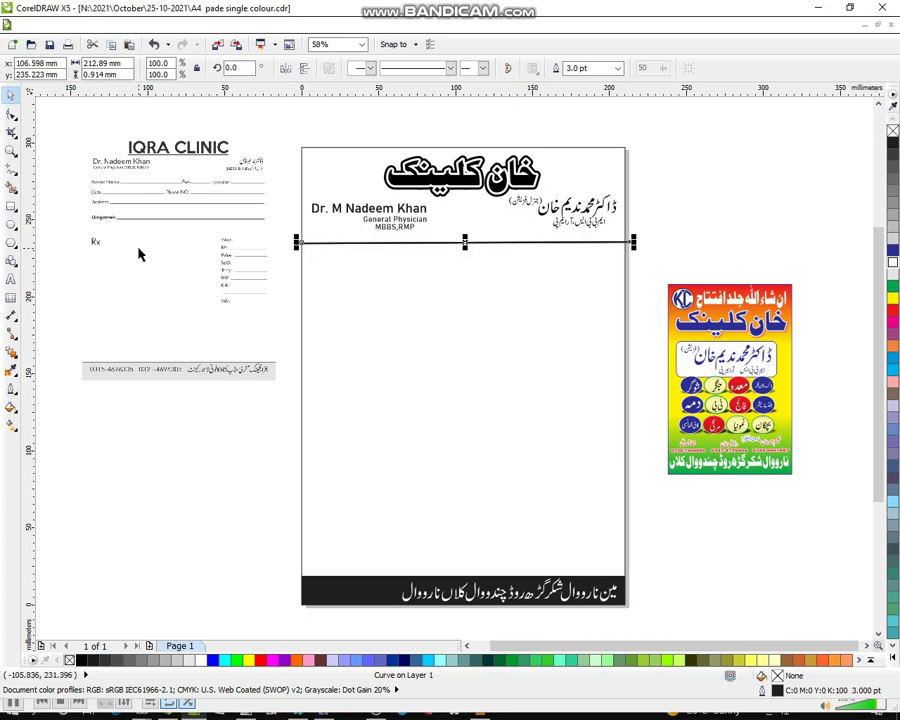
Rotate the selected line 90° so it stands vertical.
{"action": "left_click", "coordinate": [252, 68]}
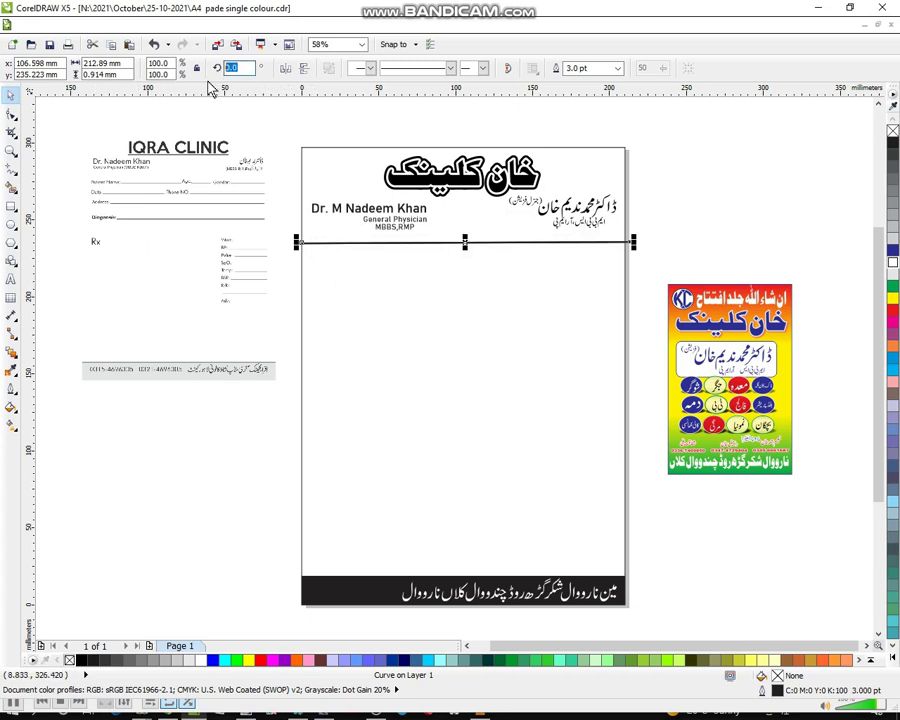
{"action": "type", "text": "90"}
{"action": "key", "text": "Return"}
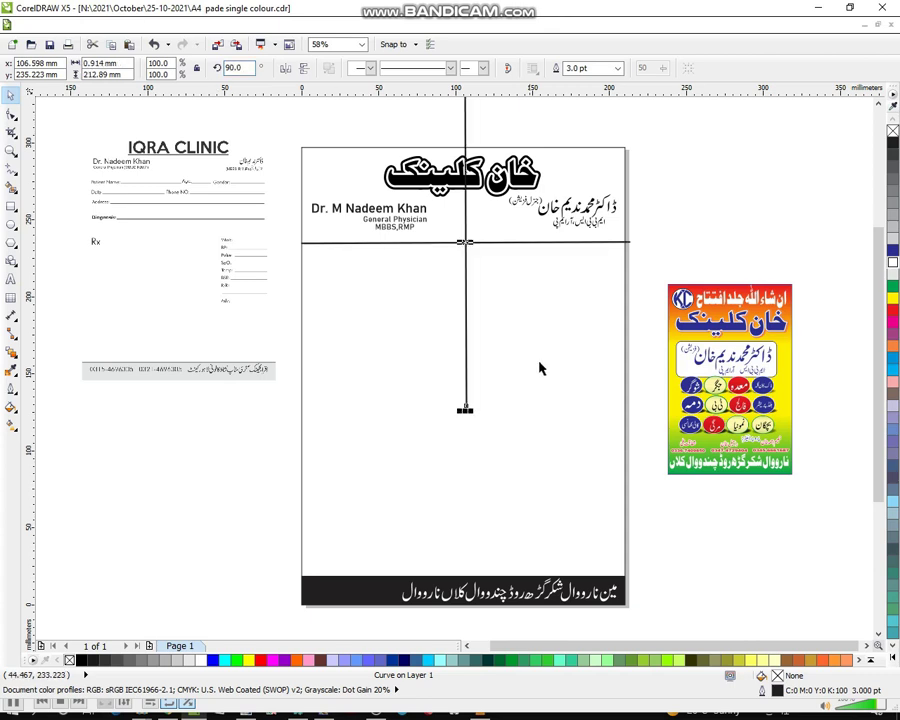
Move the vertical divider to the page's left side and shorten it to about 176.9 mm.
{"action": "left_click_drag", "start_coordinate": [461, 251], "coordinate": [367, 411]}
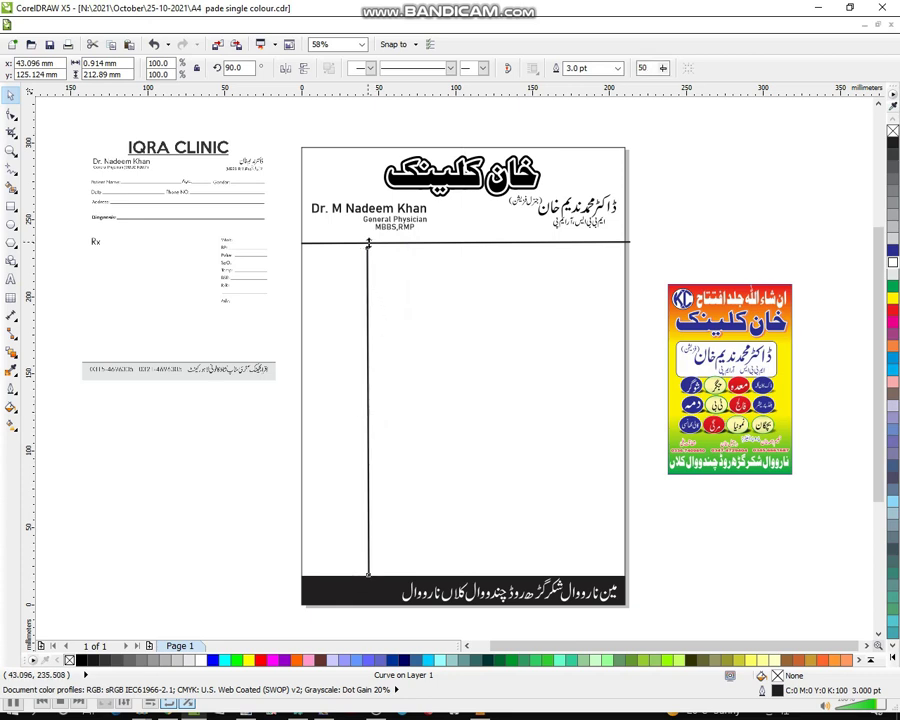
{"action": "left_click_drag", "start_coordinate": [368, 243], "coordinate": [367, 264]}
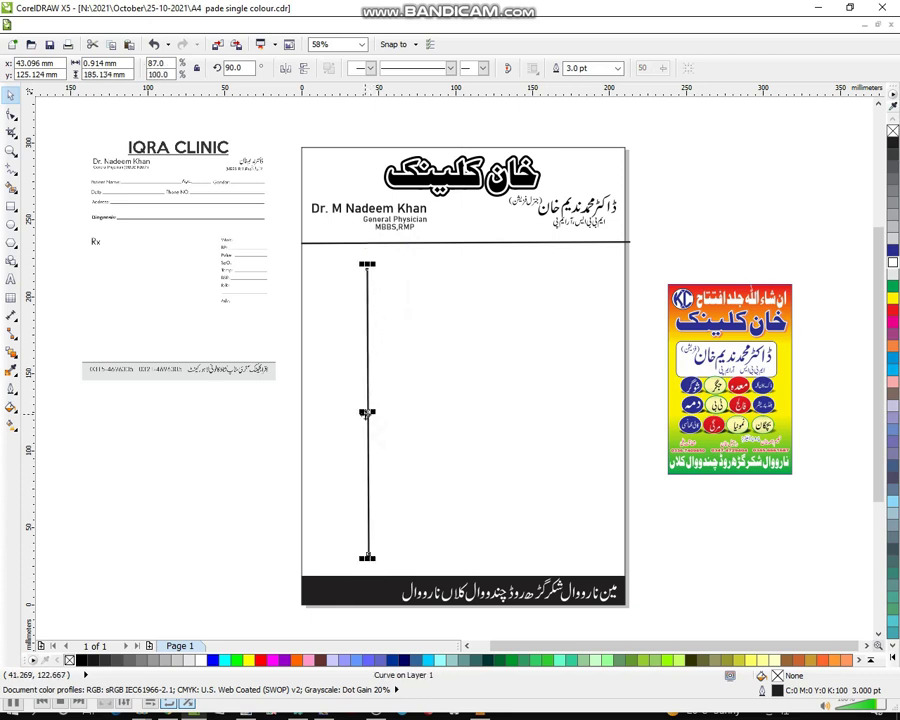
{"action": "left_click_drag", "start_coordinate": [367, 412], "coordinate": [365, 429]}
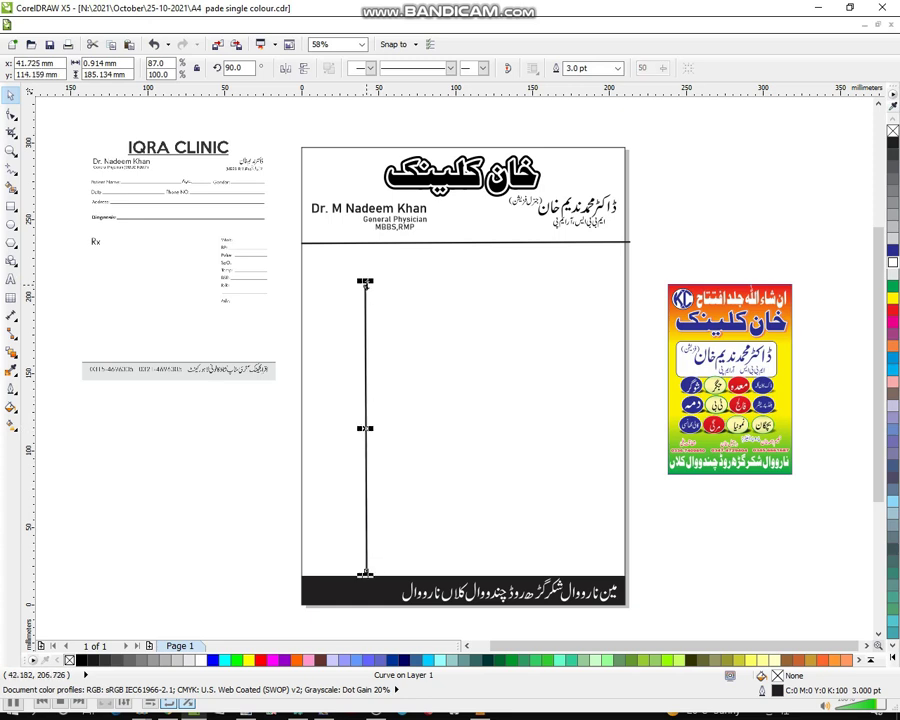
{"action": "left_click_drag", "start_coordinate": [365, 283], "coordinate": [365, 294]}
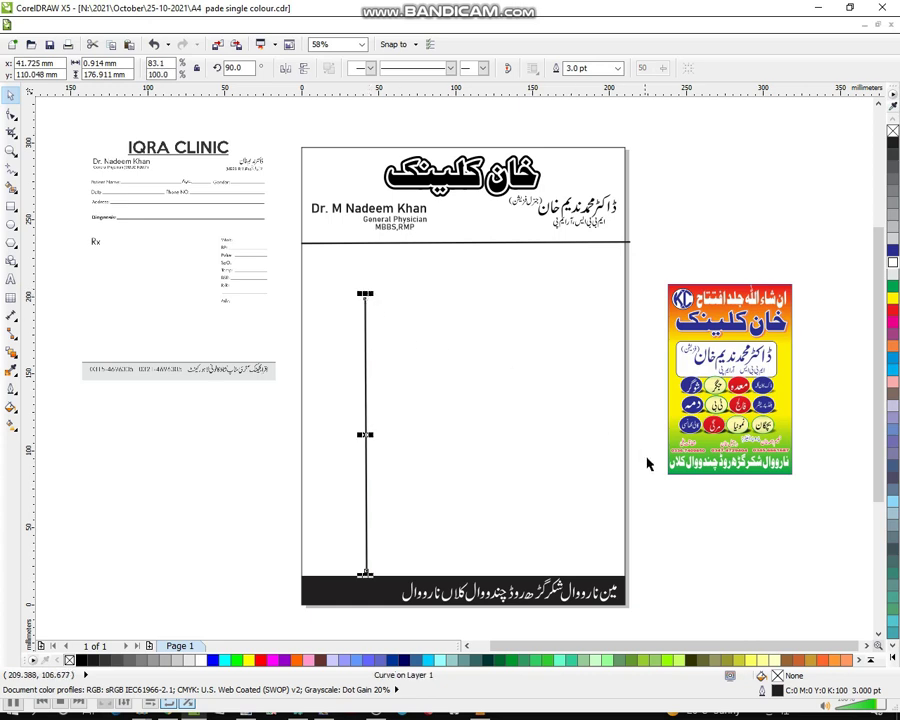
{"action": "left_click", "coordinate": [679, 492]}
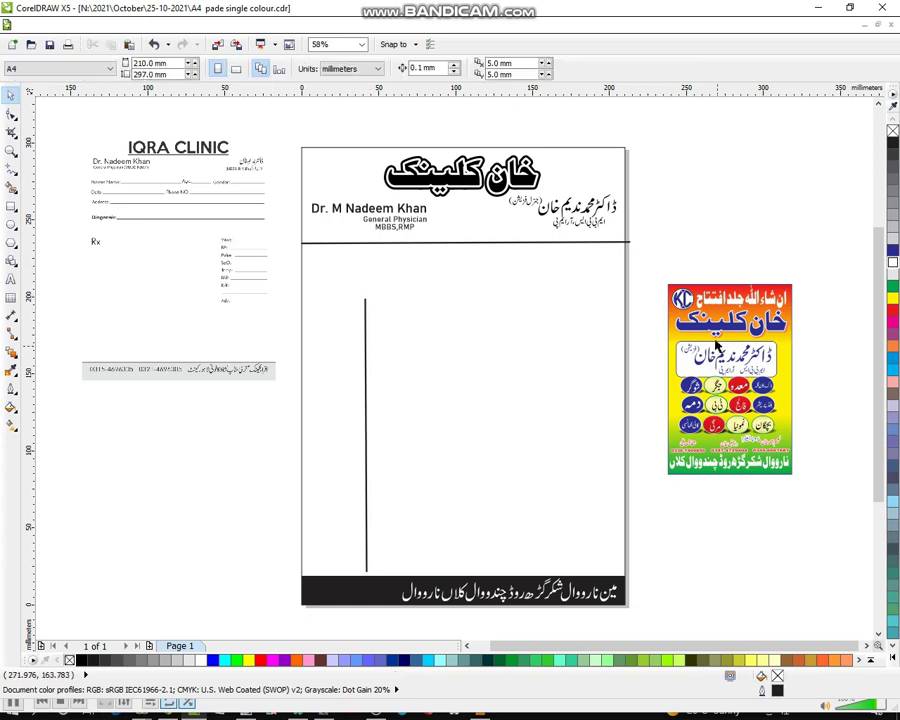
Move the KC logo from the clinic poster into the letterhead header.
{"action": "left_click", "coordinate": [700, 320]}
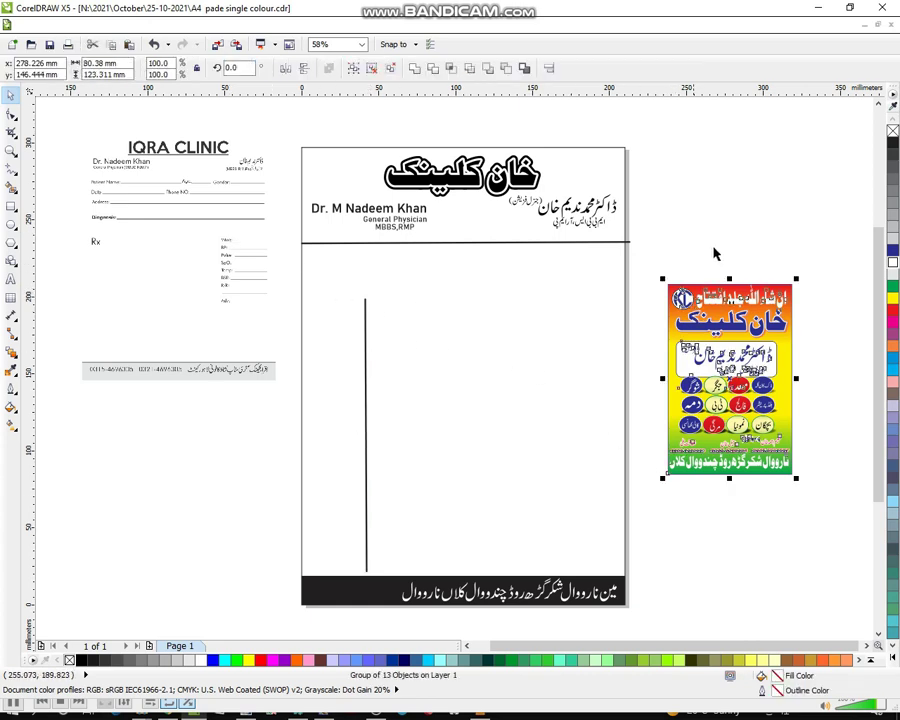
{"action": "left_click_drag", "start_coordinate": [659, 258], "coordinate": [468, 221]}
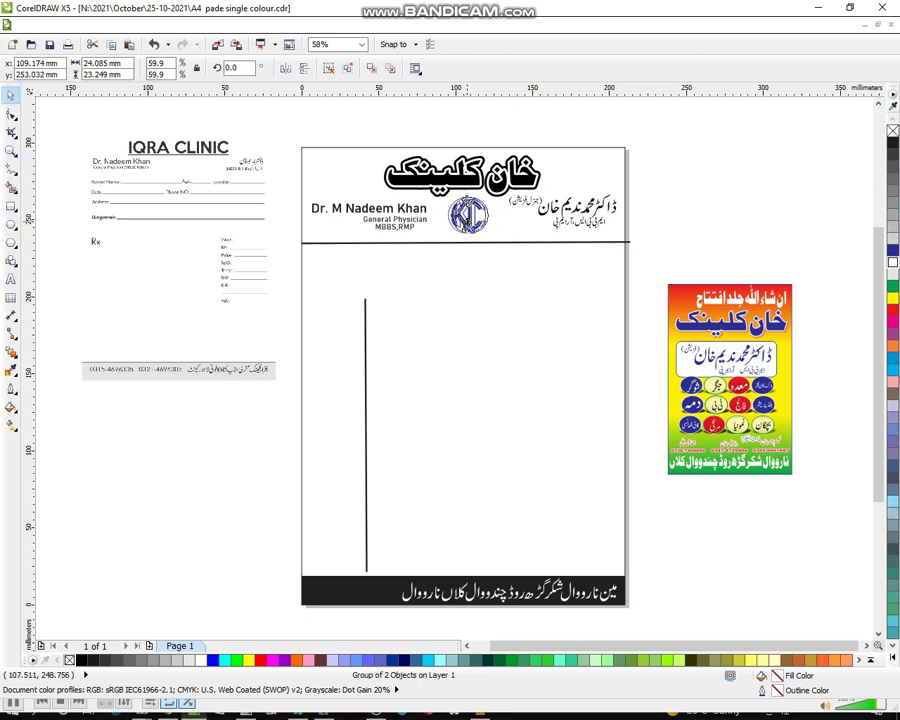
{"action": "left_click", "coordinate": [686, 133]}
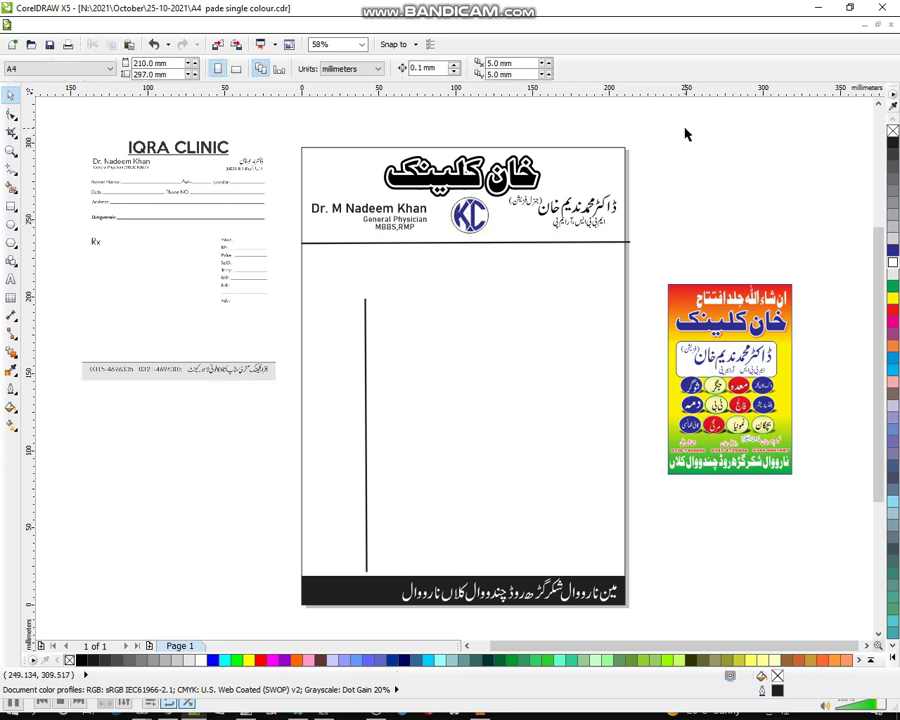
{"action": "left_click", "coordinate": [10, 150]}
{"action": "left_click_drag", "start_coordinate": [263, 107], "coordinate": [673, 422]}
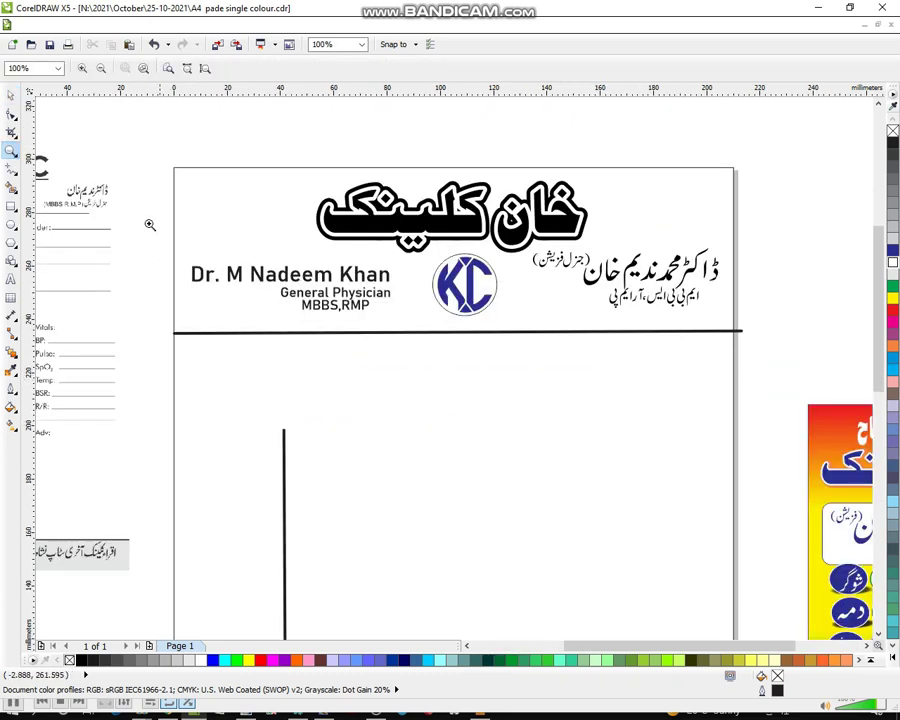
Enlarge the KC logo slightly and nudge it a little up and right.
{"action": "left_click", "coordinate": [10, 94]}
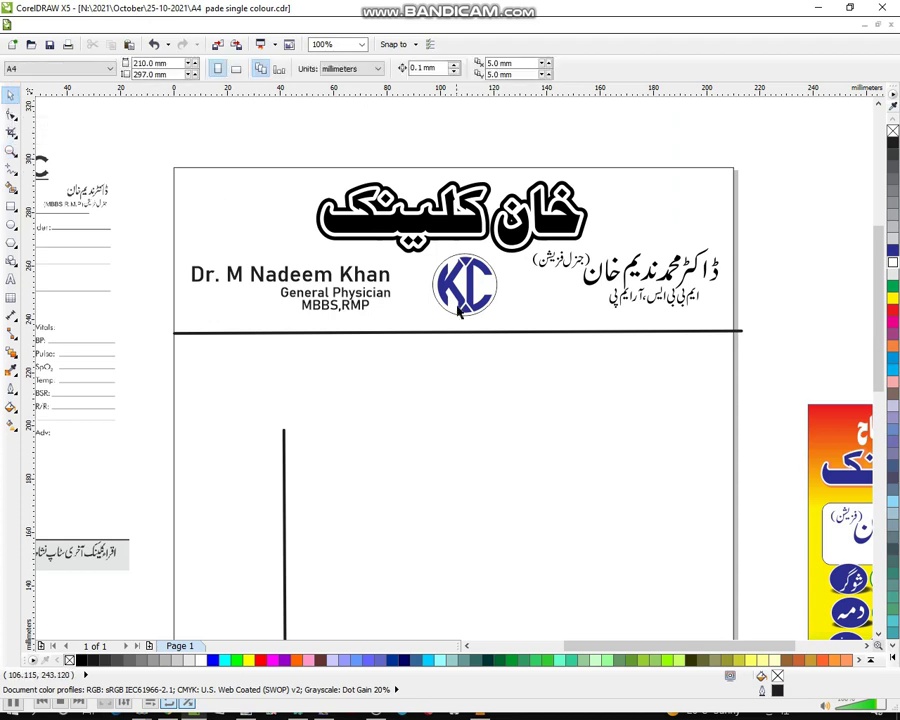
{"action": "left_click", "coordinate": [447, 314]}
{"action": "left_click_drag", "start_coordinate": [427, 320], "coordinate": [418, 324]}
{"action": "left_click", "coordinate": [474, 296]}
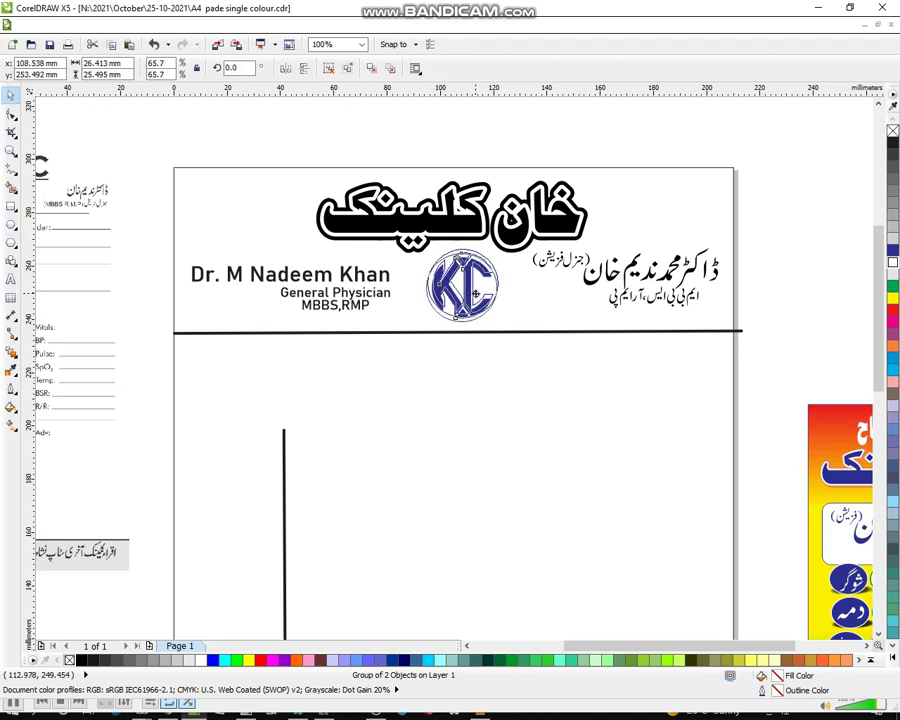
{"action": "left_click_drag", "start_coordinate": [475, 293], "coordinate": [476, 292]}
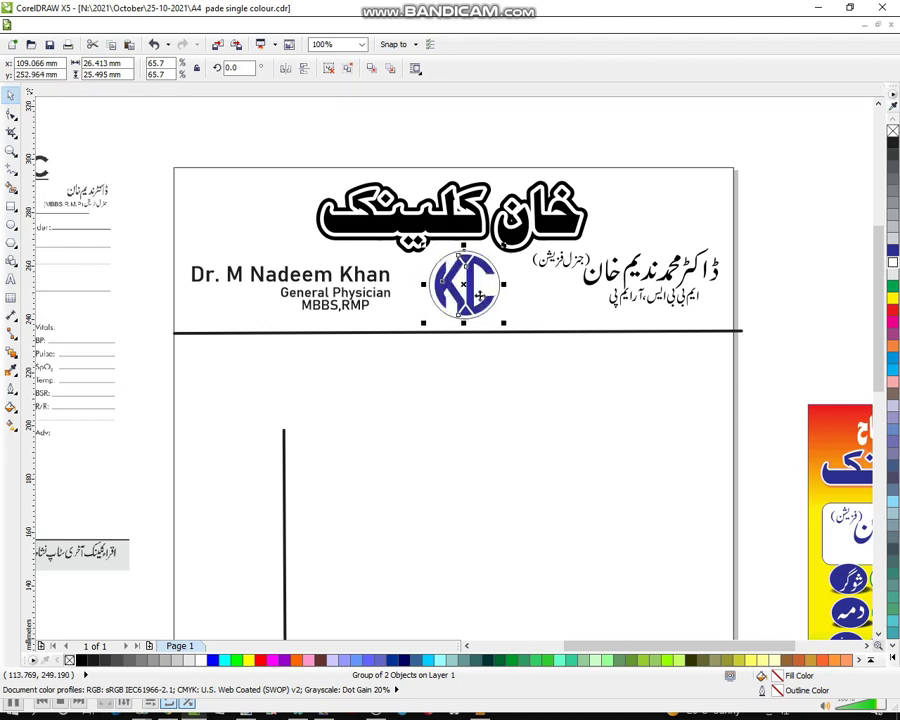
Align the KC logo's centre with the Urdu clinic title, then zoom out to all objects.
{"action": "left_click", "coordinate": [810, 283]}
{"action": "left_click", "coordinate": [472, 314]}
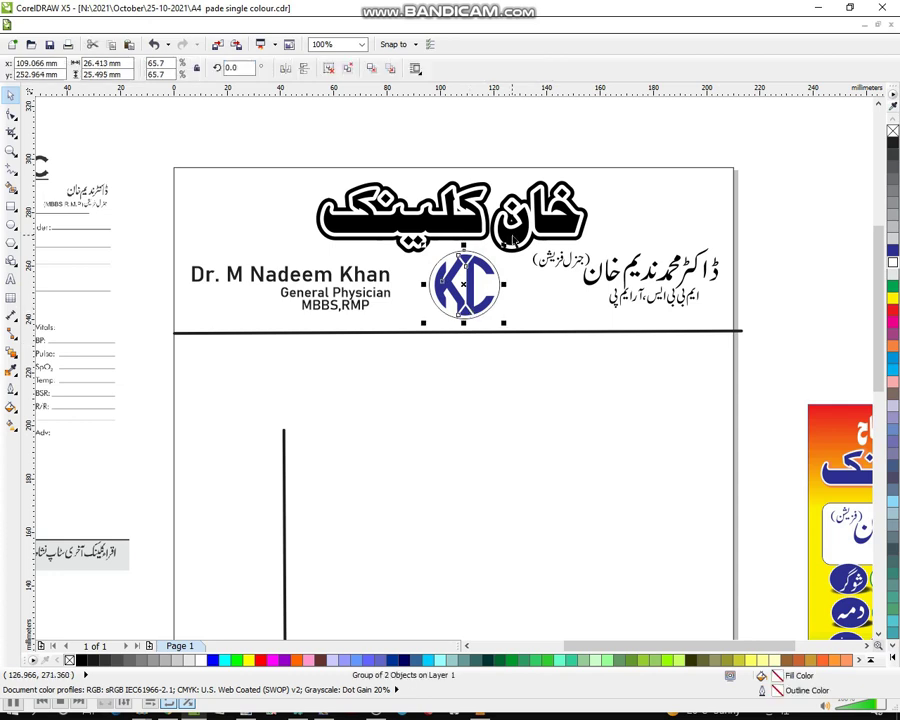
{"action": "left_click", "coordinate": [512, 238], "text": "shift"}
{"action": "key", "text": "c"}
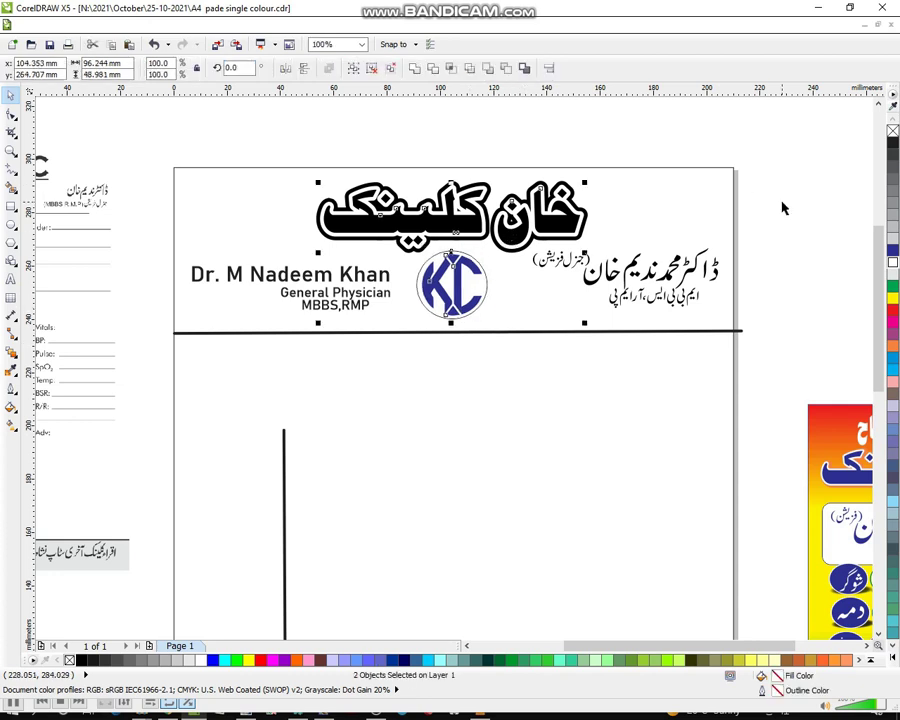
{"action": "left_click", "coordinate": [783, 208]}
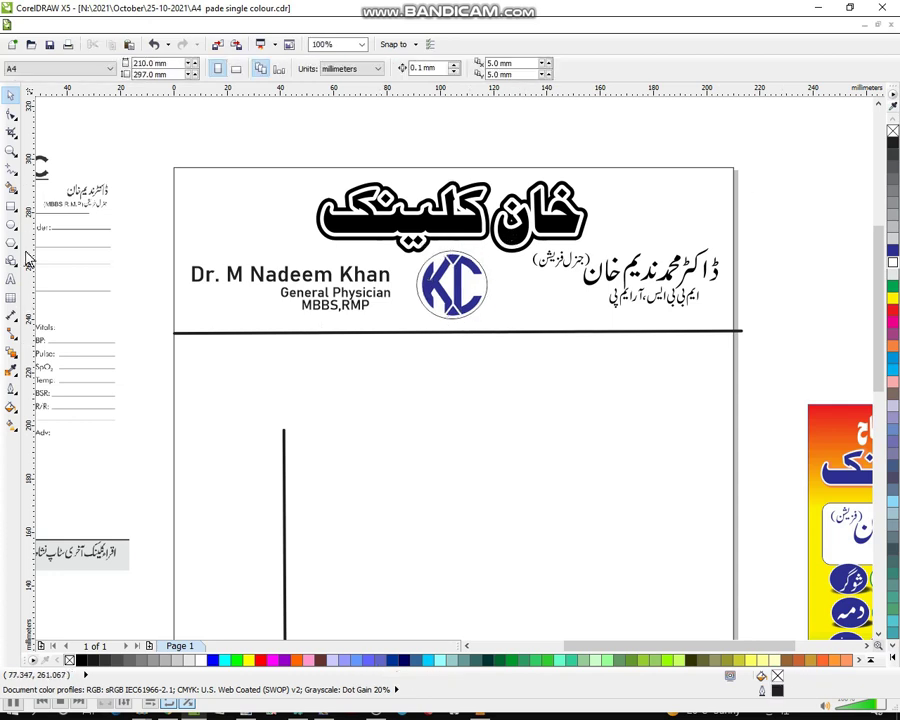
{"action": "left_click", "coordinate": [10, 150]}
{"action": "key", "text": "F4"}
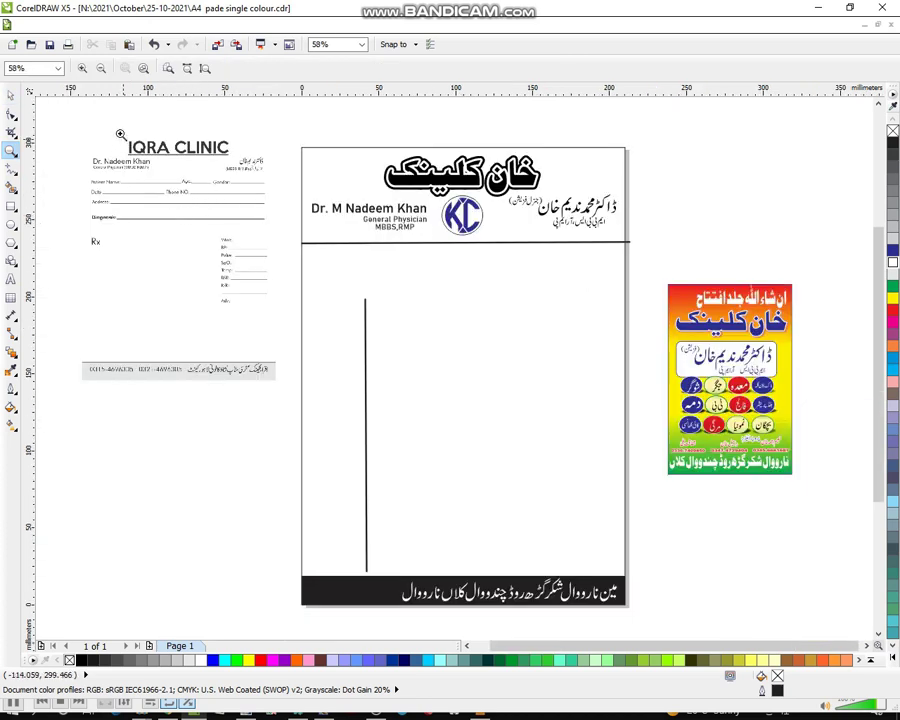
Add a 'Name' text label just below the header rule.
{"action": "left_click_drag", "start_coordinate": [86, 134], "coordinate": [311, 233]}
{"action": "key", "text": "F4"}
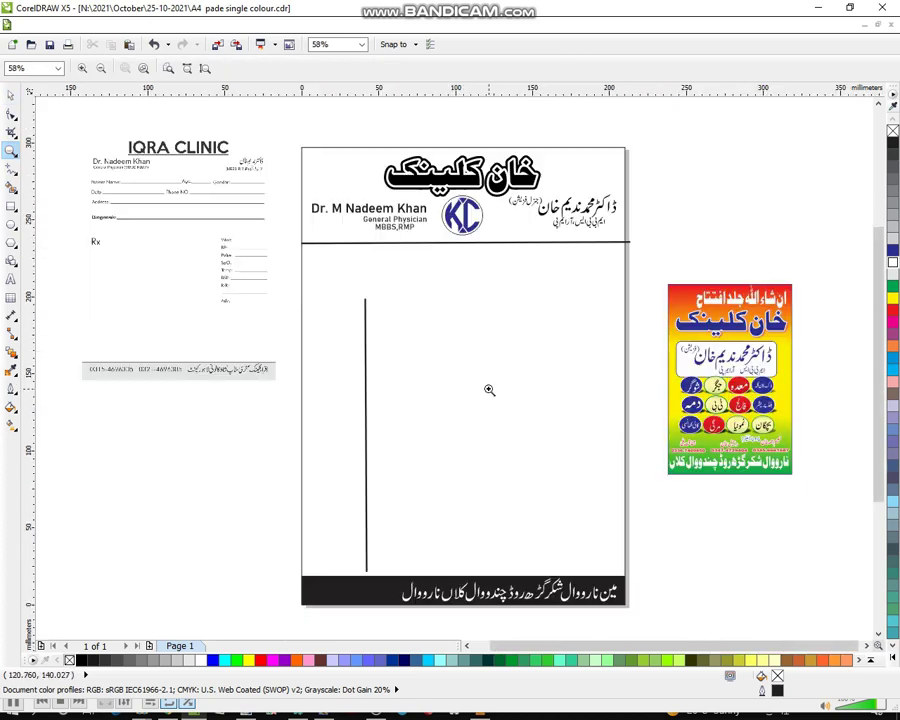
{"action": "left_click_drag", "start_coordinate": [273, 196], "coordinate": [618, 454]}
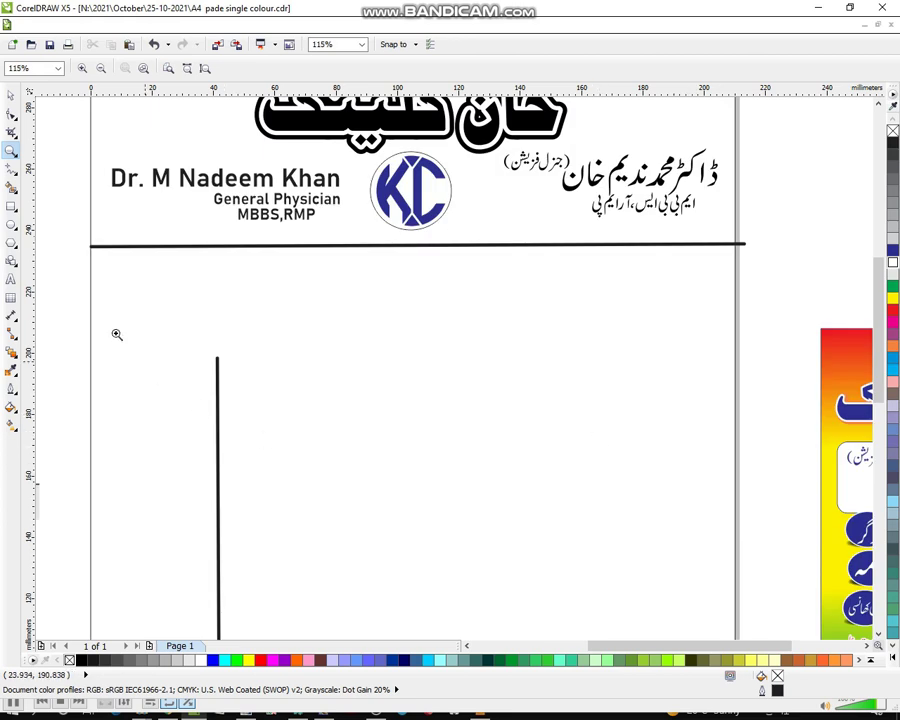
{"action": "left_click", "coordinate": [10, 279]}
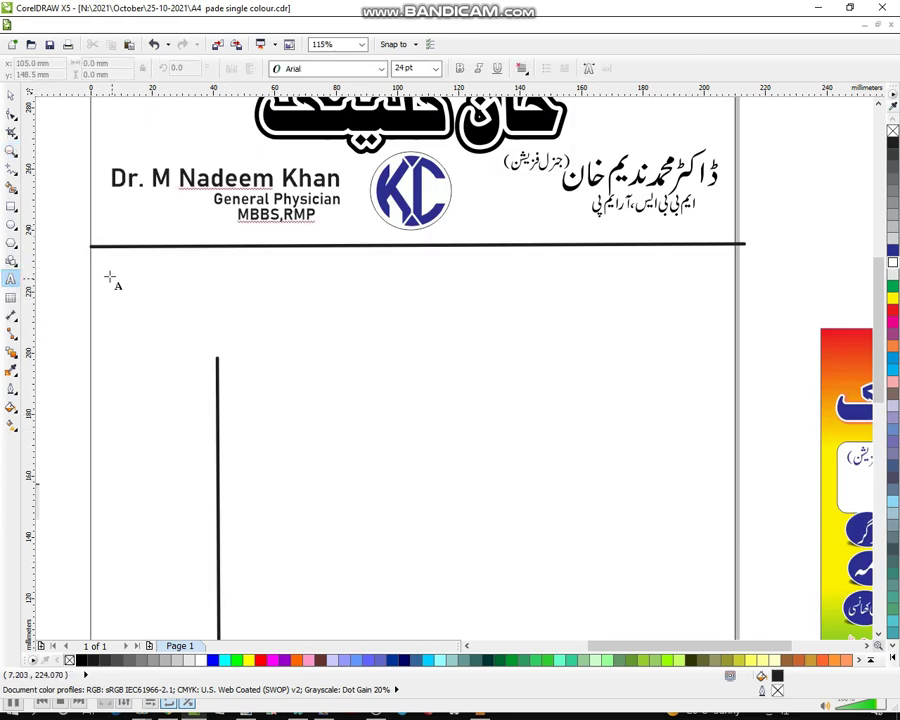
{"action": "left_click", "coordinate": [104, 278]}
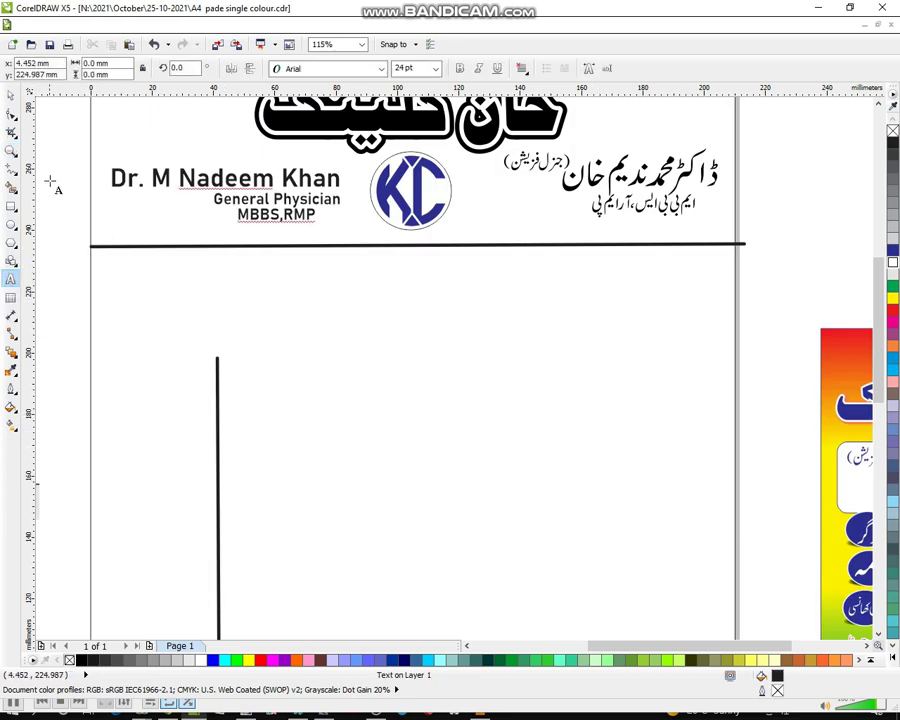
{"action": "type", "text": "Nam"}
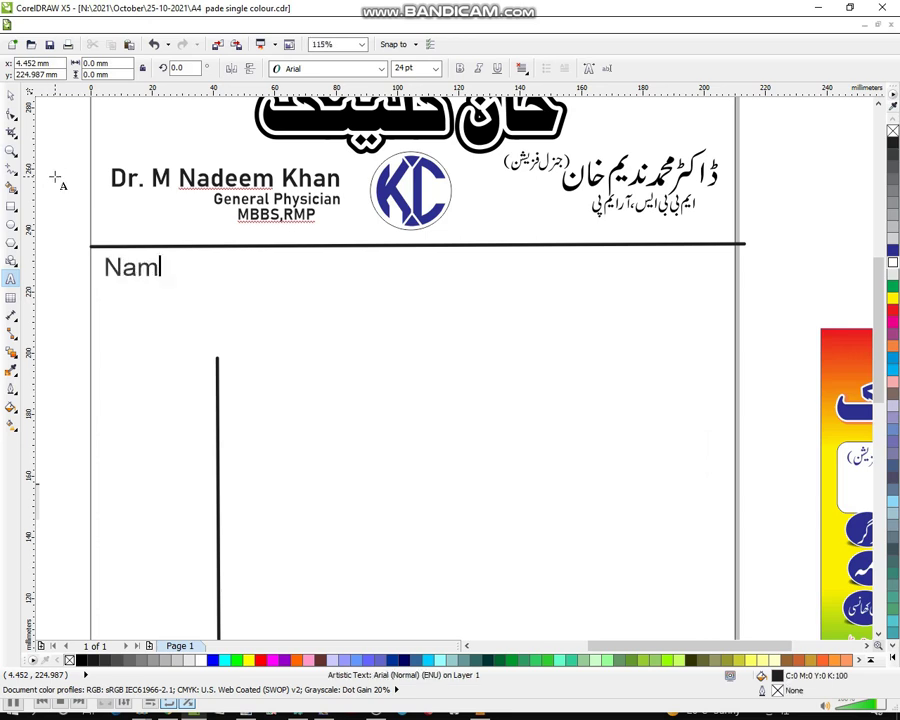
{"action": "type", "text": "e"}
{"action": "left_click", "coordinate": [10, 94]}
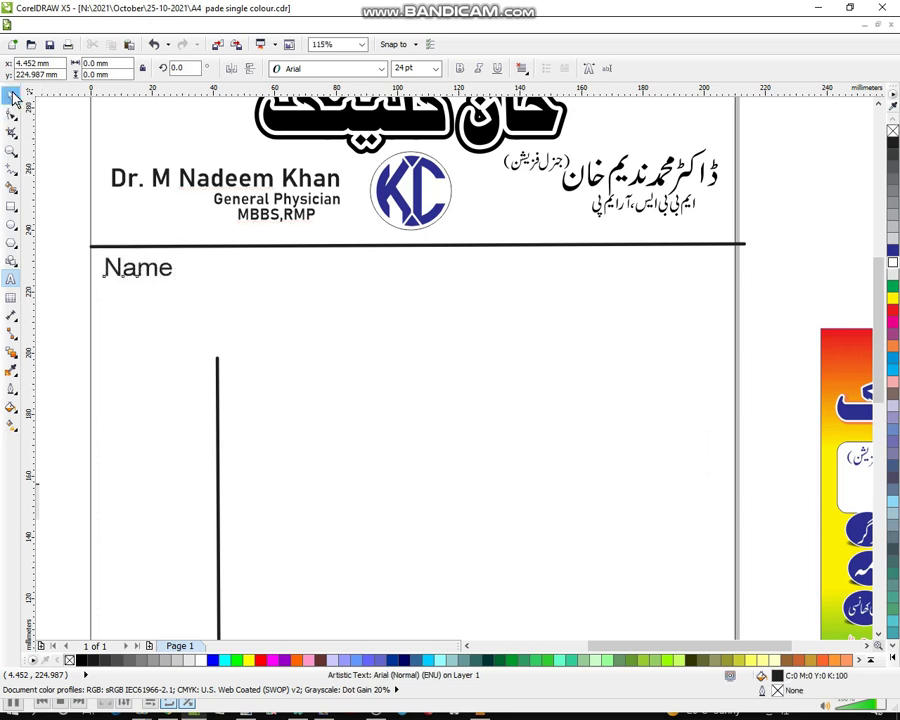
Set the Name label's font to Arial Bold and scale it down to about 19 pt.
{"action": "left_click", "coordinate": [309, 72]}
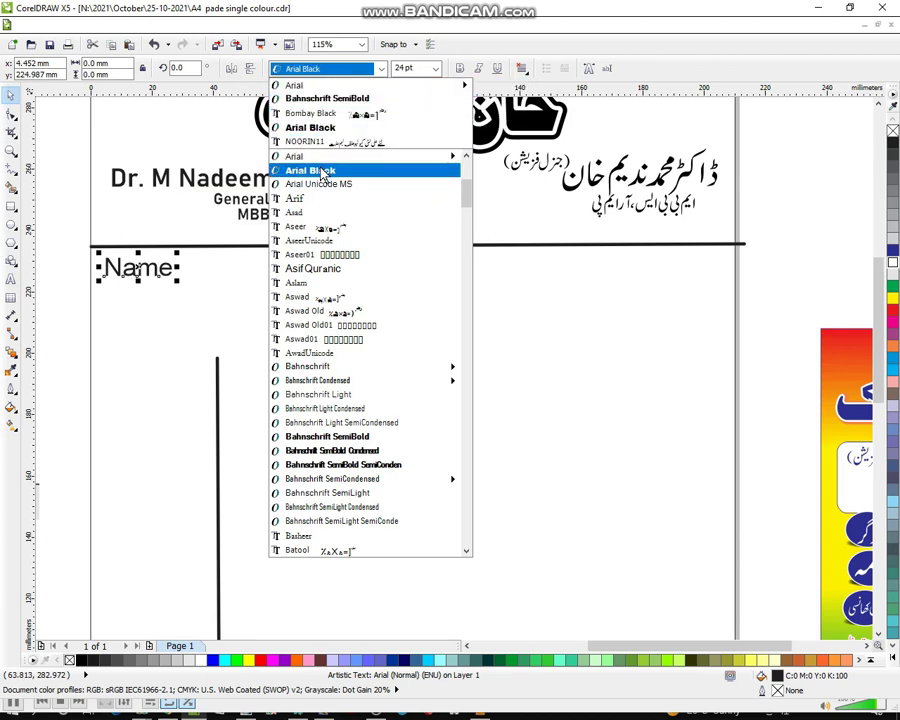
{"action": "left_click", "coordinate": [311, 127]}
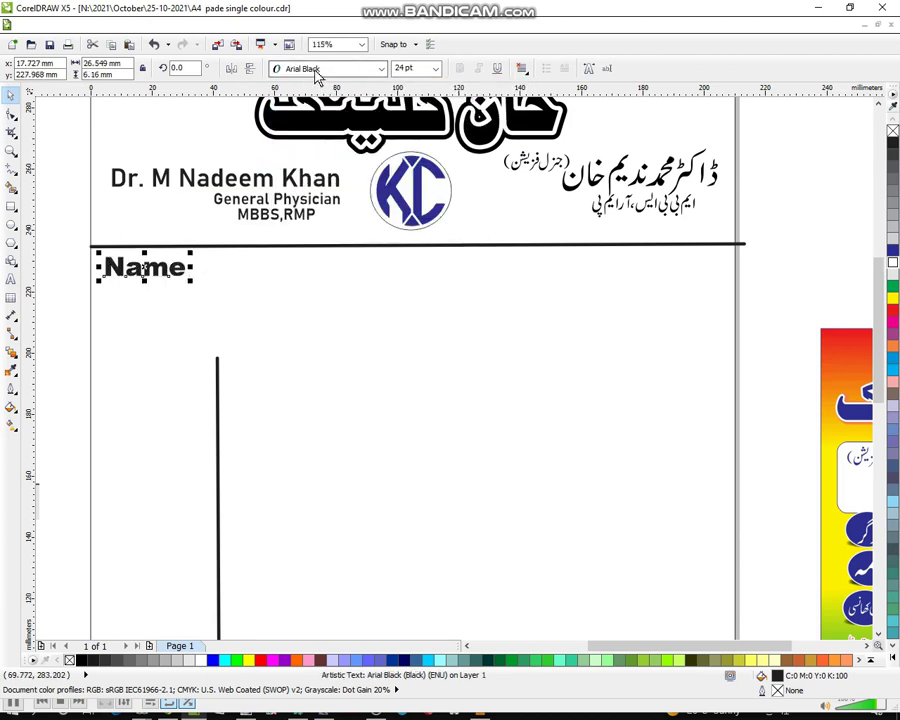
{"action": "left_click", "coordinate": [314, 69]}
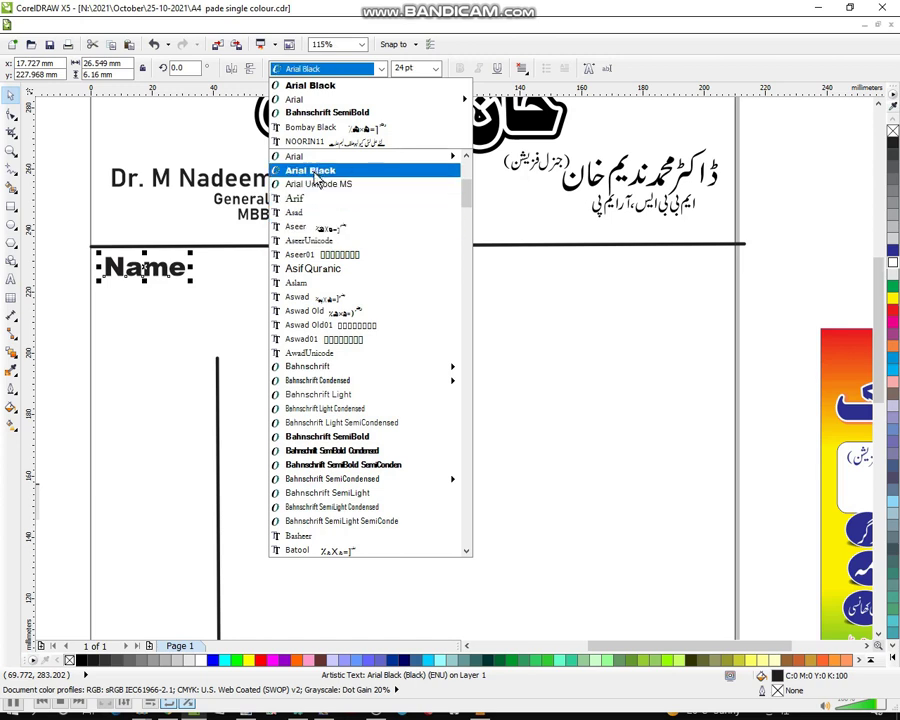
{"action": "mouse_move", "coordinate": [293, 156]}
{"action": "left_click", "coordinate": [492, 182]}
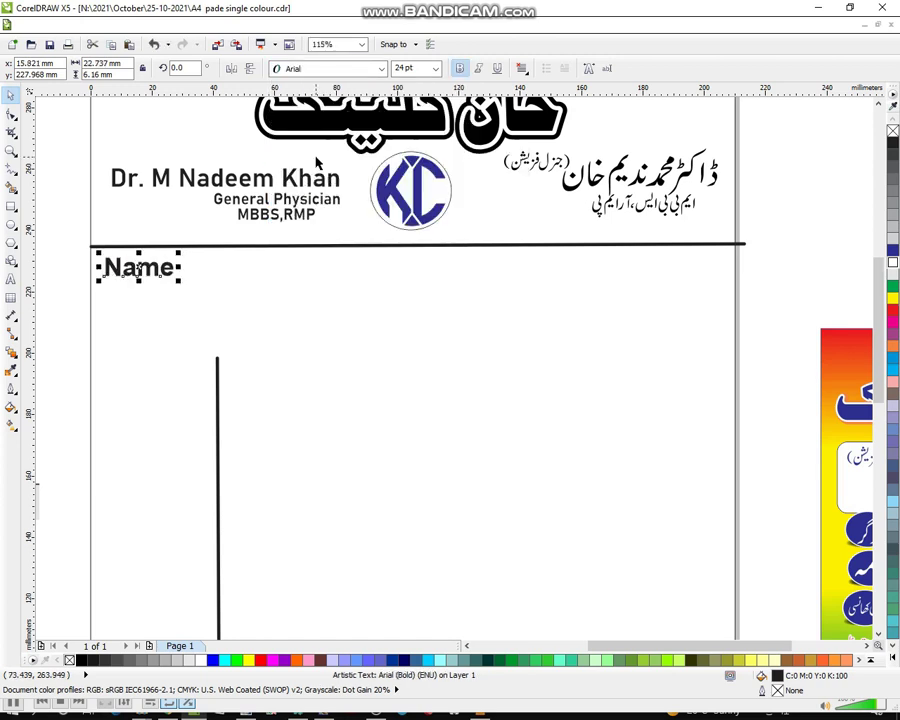
{"action": "left_click_drag", "start_coordinate": [96, 279], "coordinate": [127, 268]}
Copy the header rule beside Name and shorten the copy to about 53.8 mm.
{"action": "left_click", "coordinate": [295, 245]}
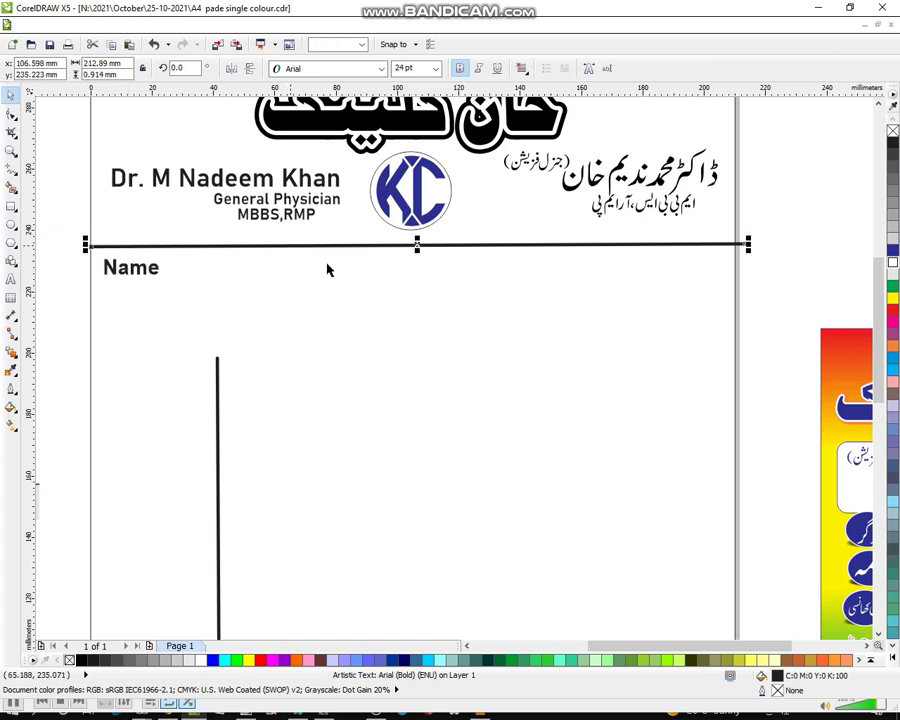
{"action": "left_click_drag", "start_coordinate": [418, 243], "coordinate": [493, 271]}
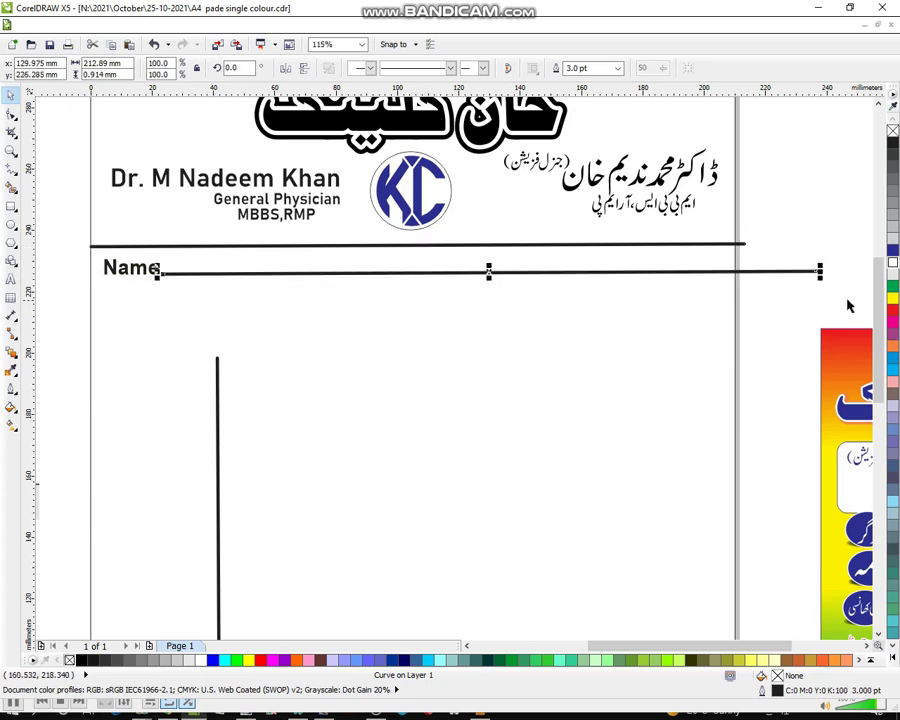
{"action": "left_click_drag", "start_coordinate": [820, 271], "coordinate": [334, 326]}
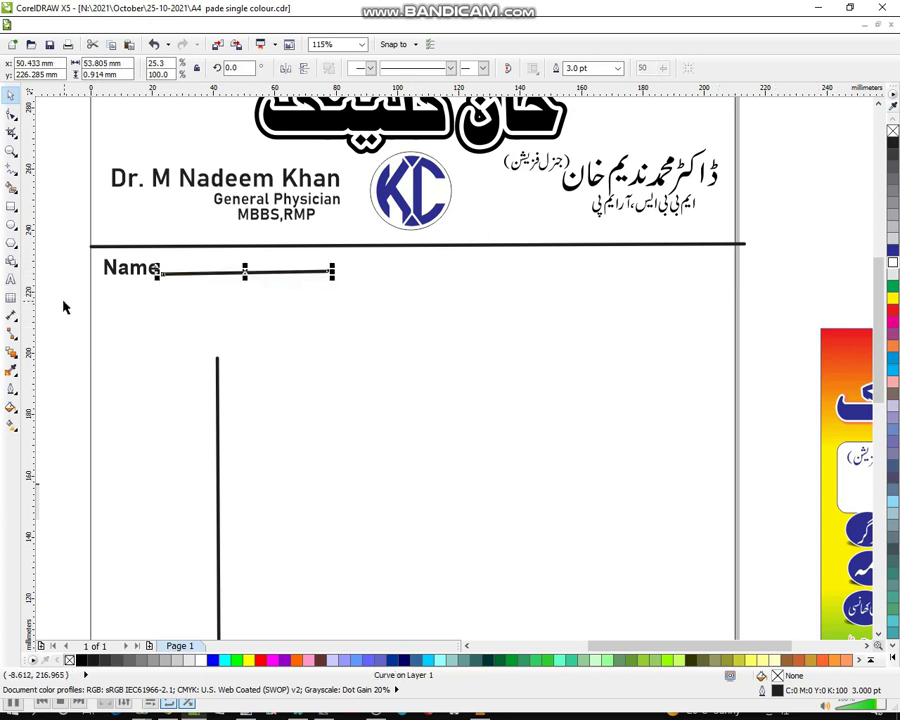
{"action": "left_click", "coordinate": [108, 290]}
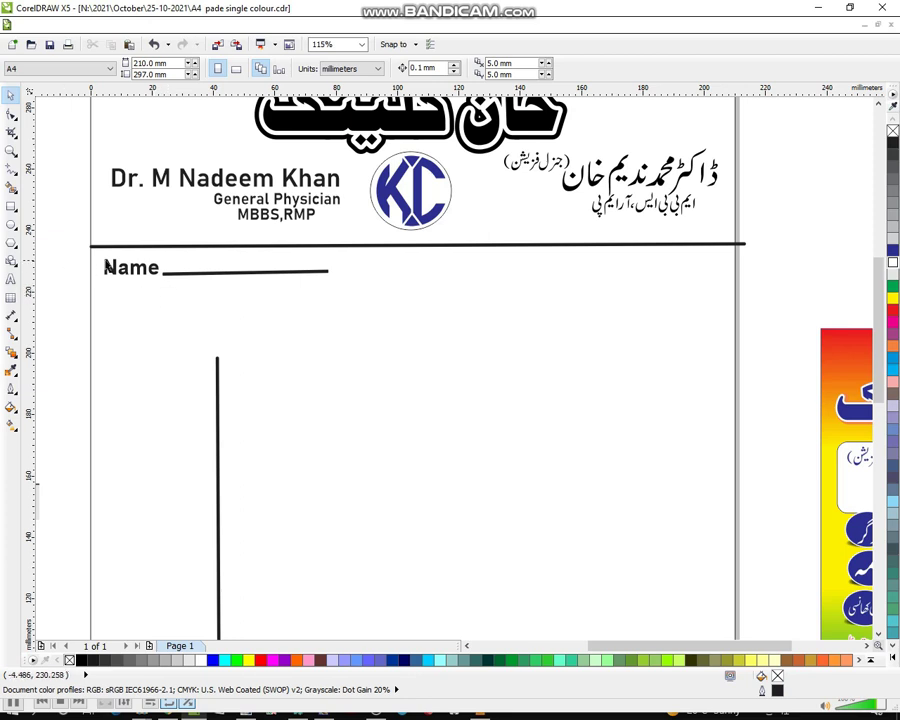
Select the header rule together with the short Name line.
{"action": "left_click", "coordinate": [234, 338]}
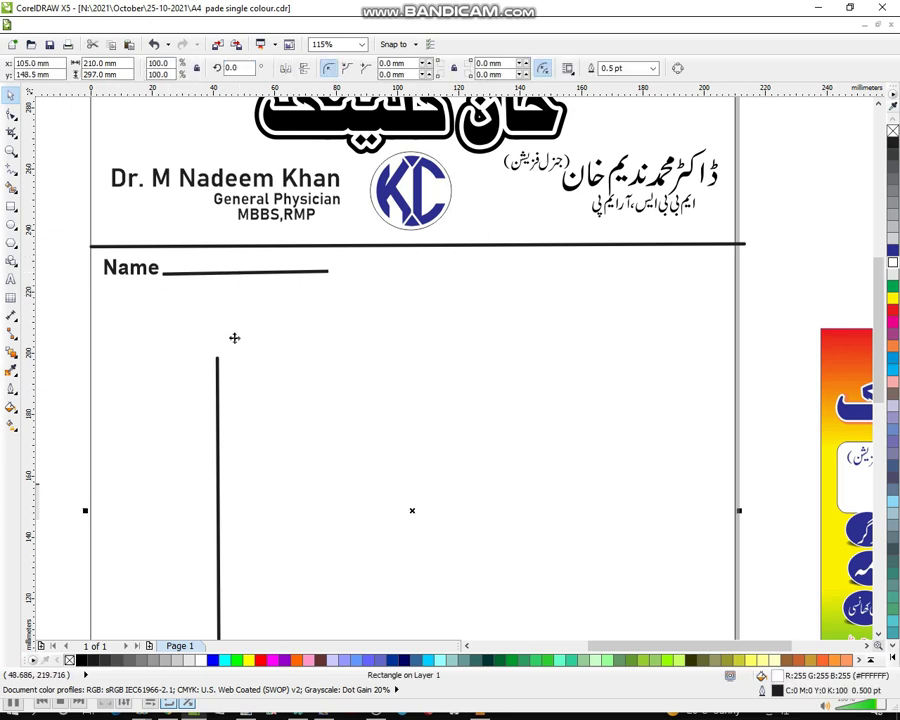
{"action": "left_click", "coordinate": [81, 346]}
{"action": "left_click", "coordinate": [214, 246]}
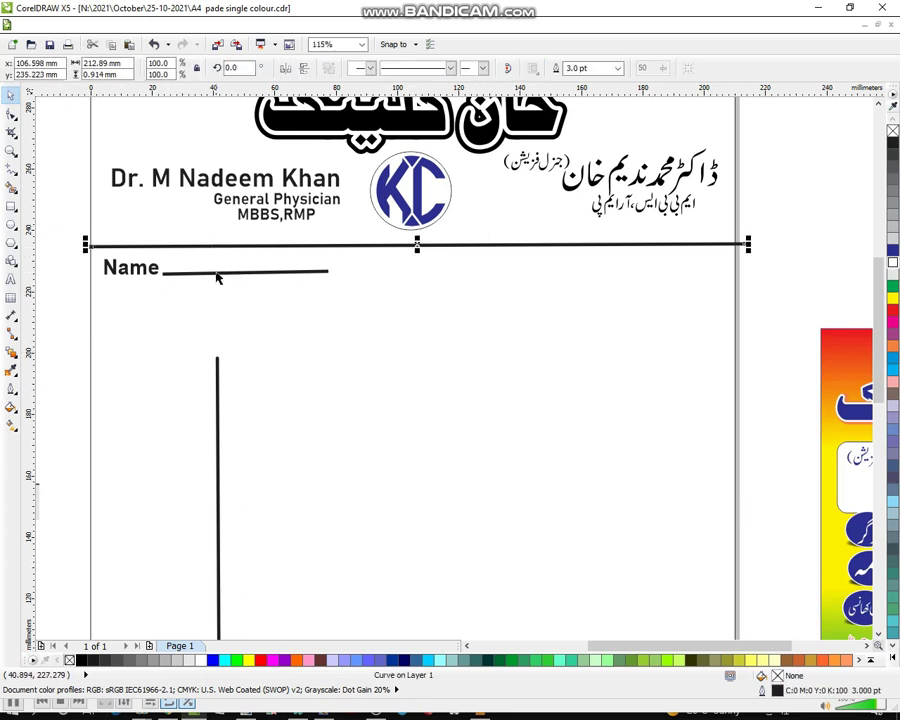
{"action": "left_click", "coordinate": [216, 273], "text": "shift"}
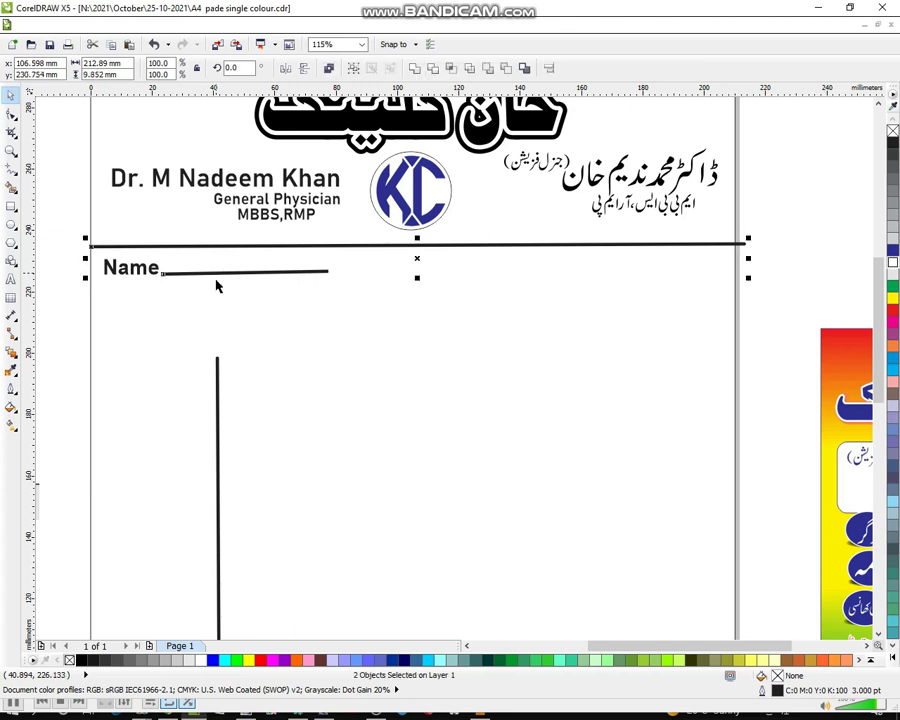
Add the vertical divider to the selection and set all three lines to a 2 pt outline.
{"action": "left_click", "coordinate": [217, 368], "text": "shift"}
{"action": "left_click", "coordinate": [11, 390]}
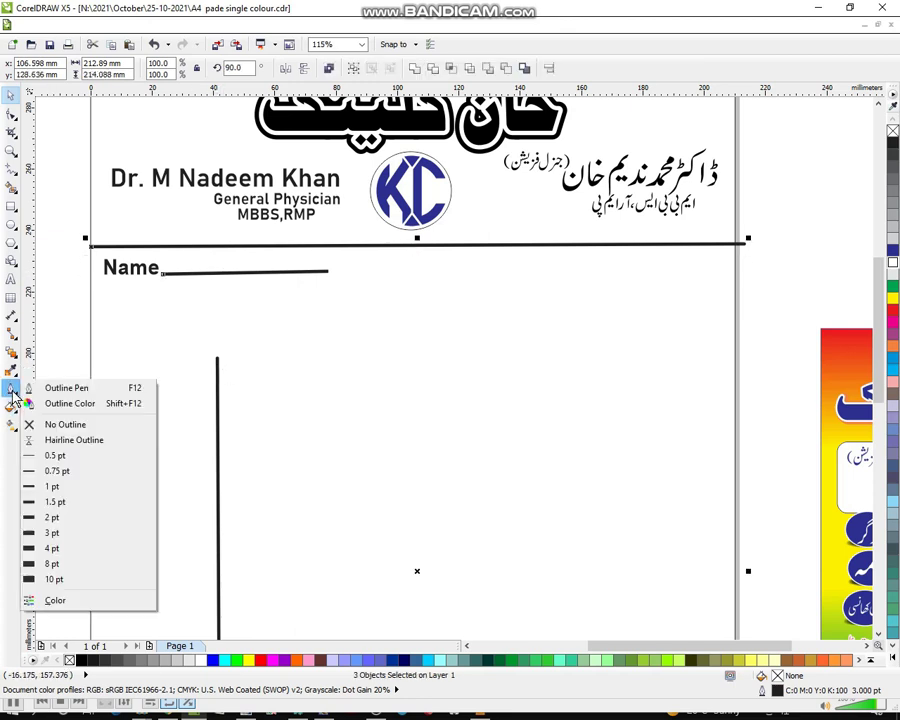
{"action": "left_click", "coordinate": [58, 388]}
{"action": "left_click", "coordinate": [353, 277]}
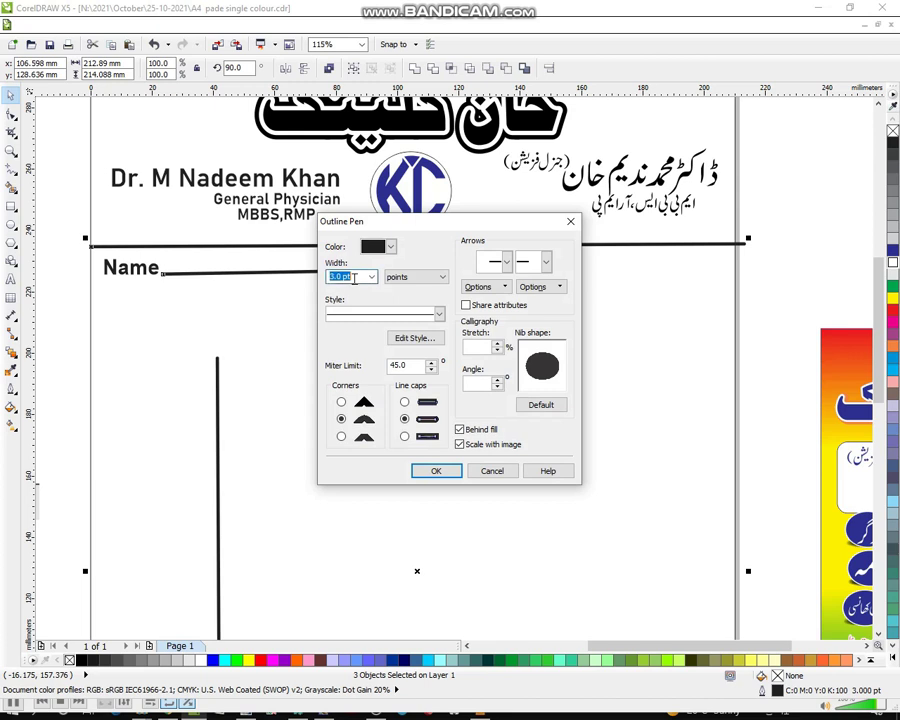
{"action": "type", "text": "2"}
{"action": "key", "text": "Return"}
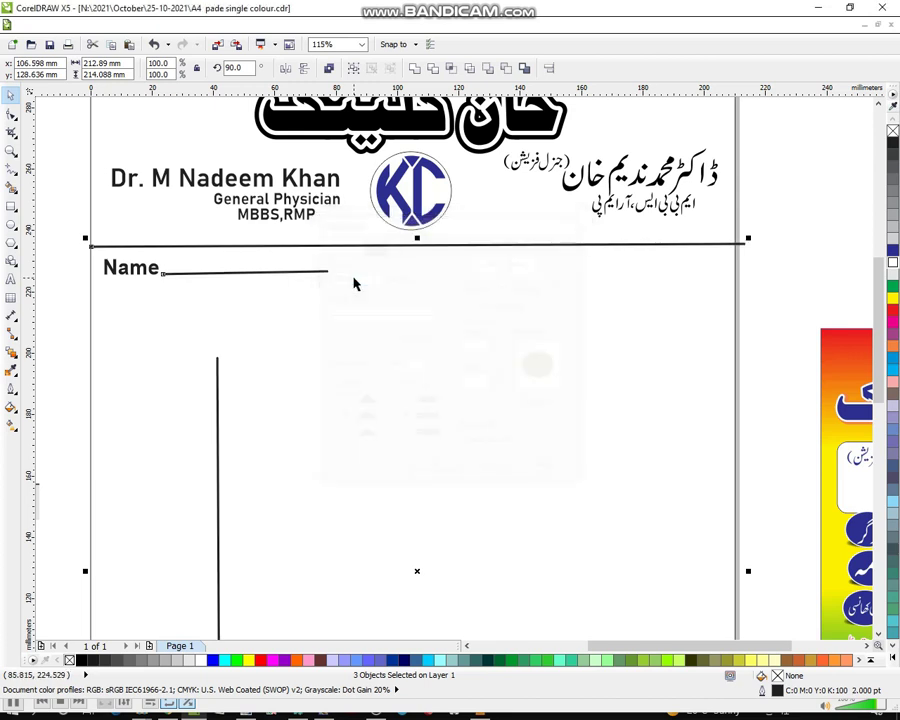
Nudge the Name label and its underline slightly down.
{"action": "left_click", "coordinate": [79, 323]}
{"action": "left_click_drag", "start_coordinate": [76, 262], "coordinate": [366, 305]}
{"action": "key", "text": "Down"}
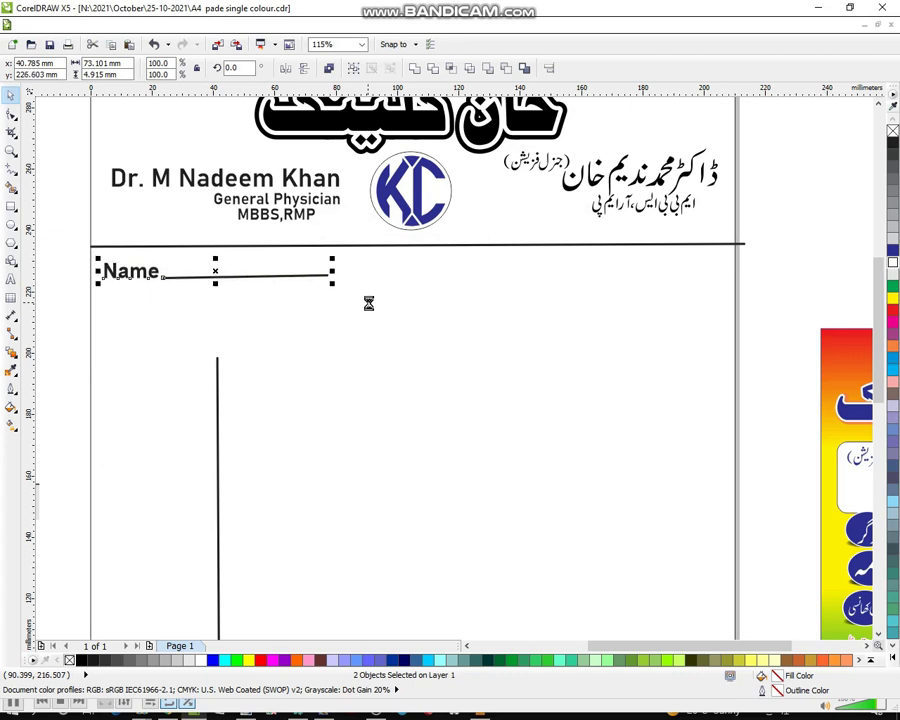
Lengthen the Name underline a little to the right.
{"action": "left_click", "coordinate": [86, 232]}
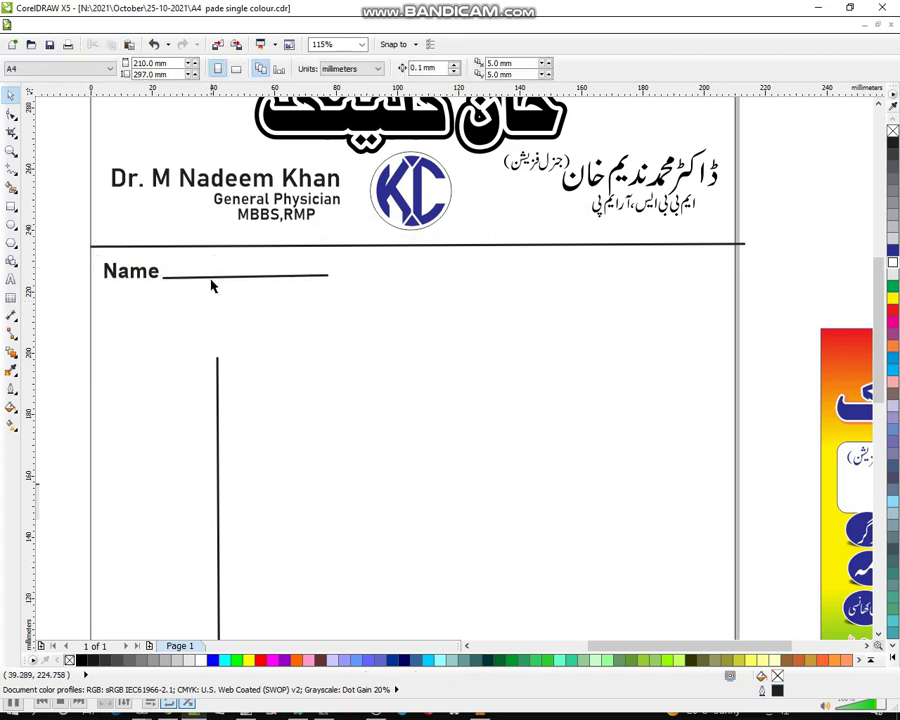
{"action": "left_click", "coordinate": [215, 278]}
{"action": "left_click_drag", "start_coordinate": [333, 274], "coordinate": [354, 270]}
{"action": "left_click", "coordinate": [55, 254]}
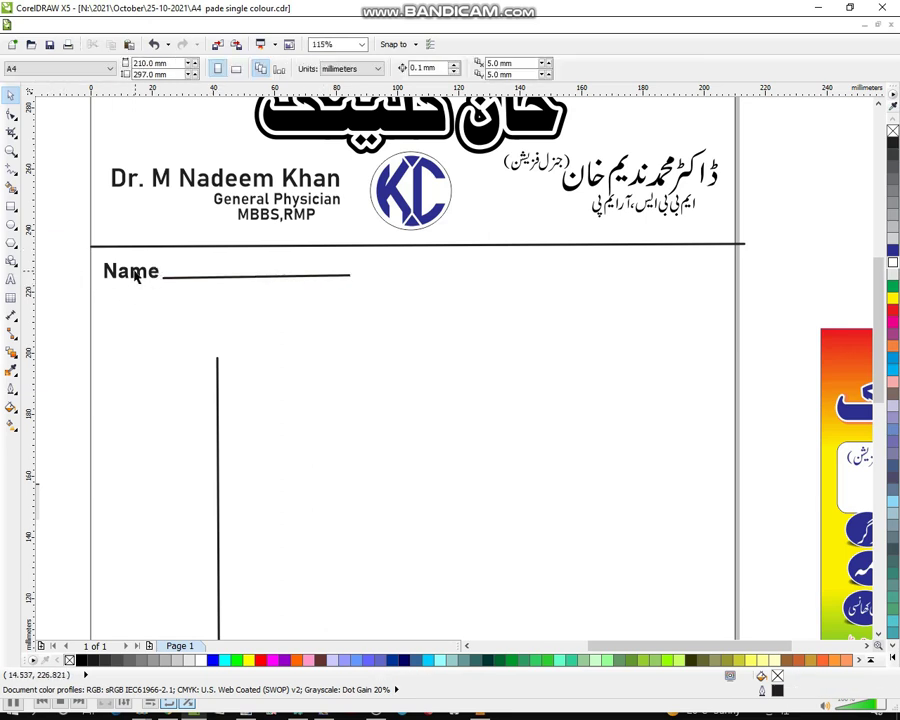
Copy the Name label past the underline, change it to 'Age', and copy Age further right.
{"action": "left_click", "coordinate": [135, 274]}
{"action": "left_click_drag", "start_coordinate": [135, 274], "coordinate": [383, 272]}
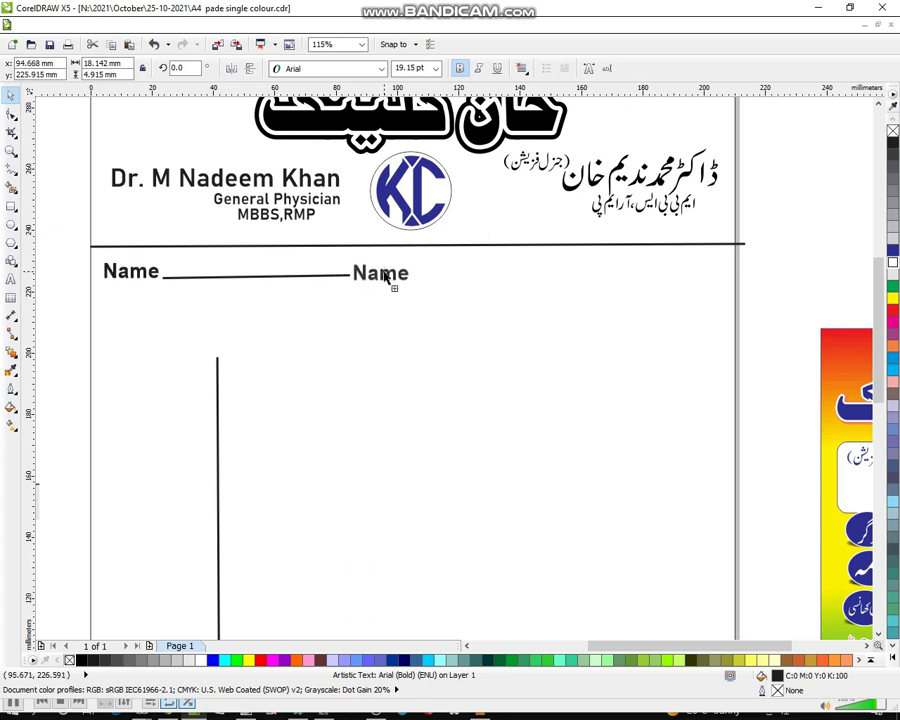
{"action": "left_click", "coordinate": [386, 276]}
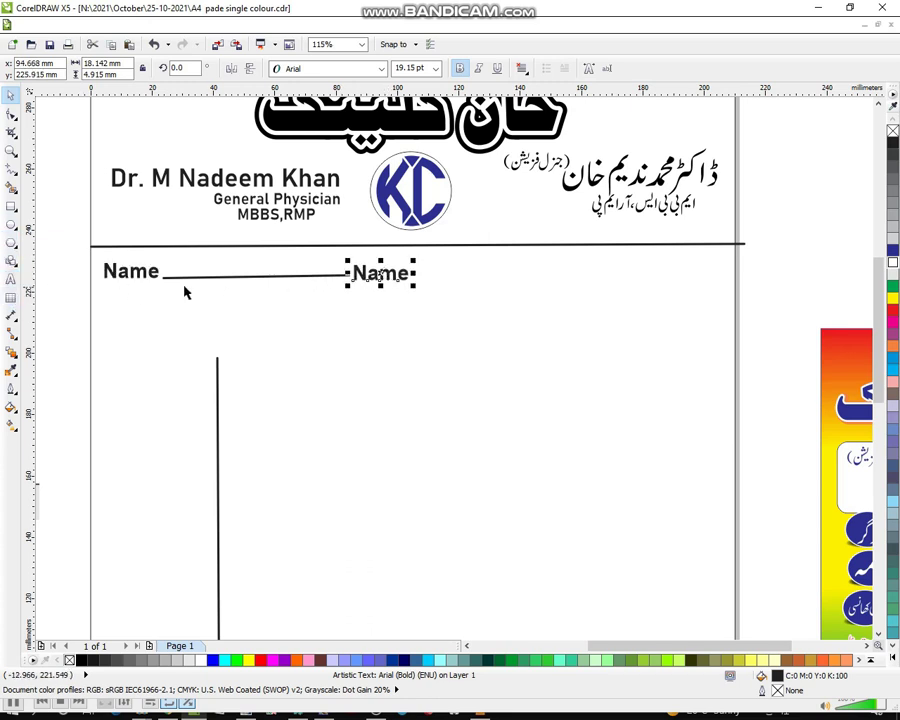
{"action": "left_click", "coordinate": [8, 281]}
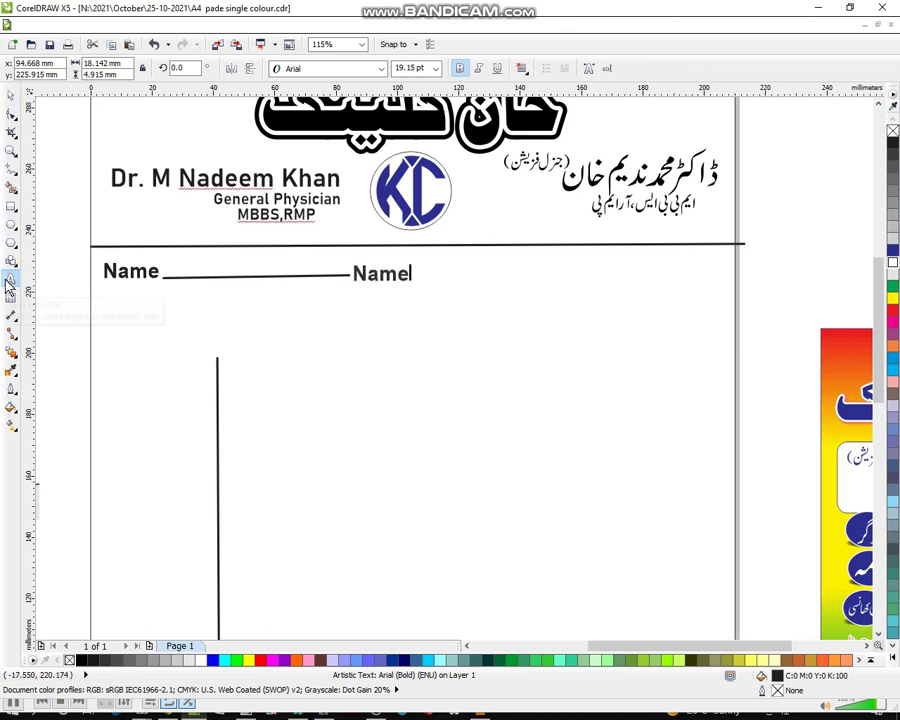
{"action": "key", "text": "BackSpace"}
{"action": "key", "text": "BackSpace"}
{"action": "key", "text": "BackSpace"}
{"action": "key", "text": "BackSpace"}
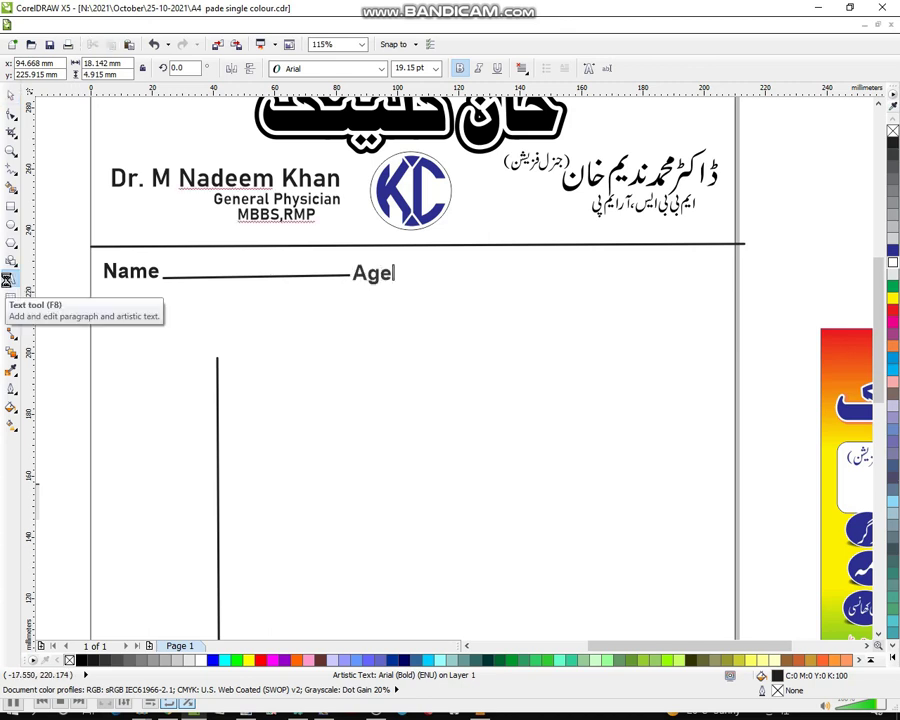
{"action": "left_click", "coordinate": [10, 95]}
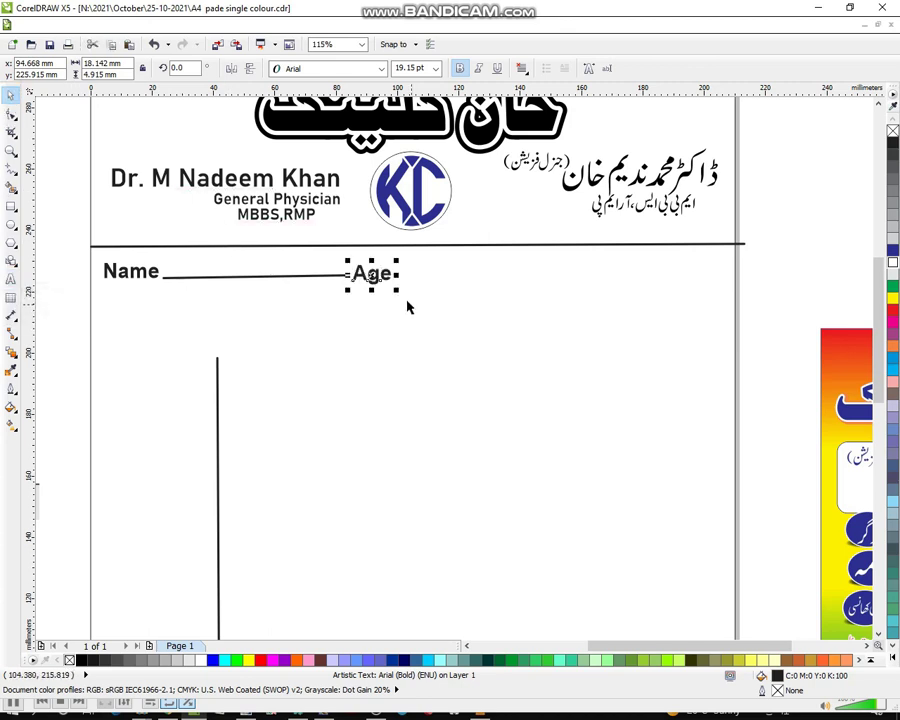
{"action": "left_click_drag", "start_coordinate": [371, 276], "coordinate": [517, 277]}
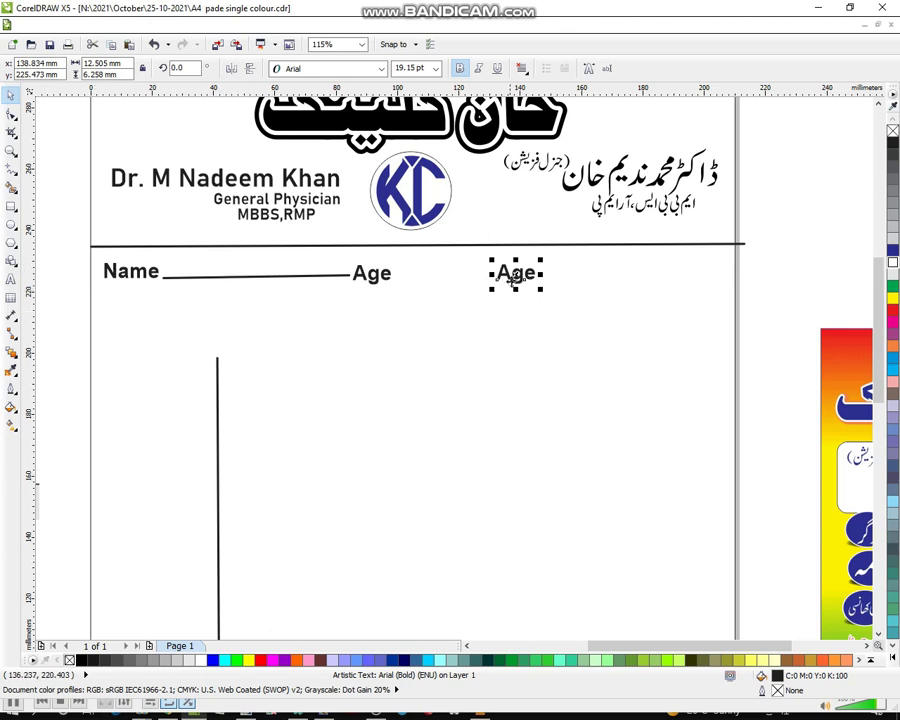
Copy the Name underline after Age and shorten it to about 31.3 mm before the second Age.
{"action": "left_click", "coordinate": [310, 277]}
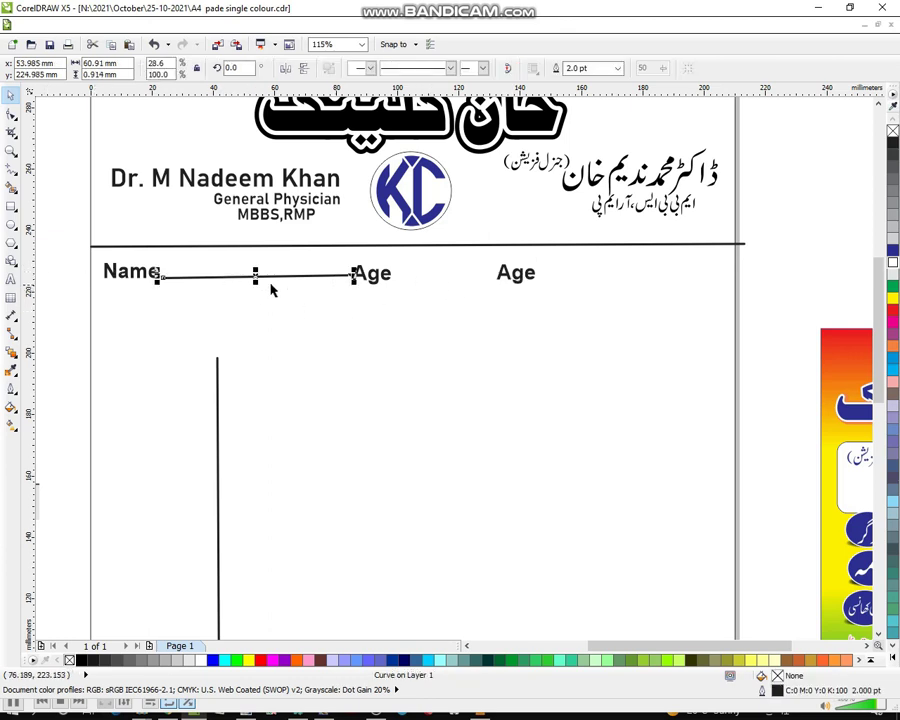
{"action": "left_click_drag", "start_coordinate": [254, 275], "coordinate": [490, 279]}
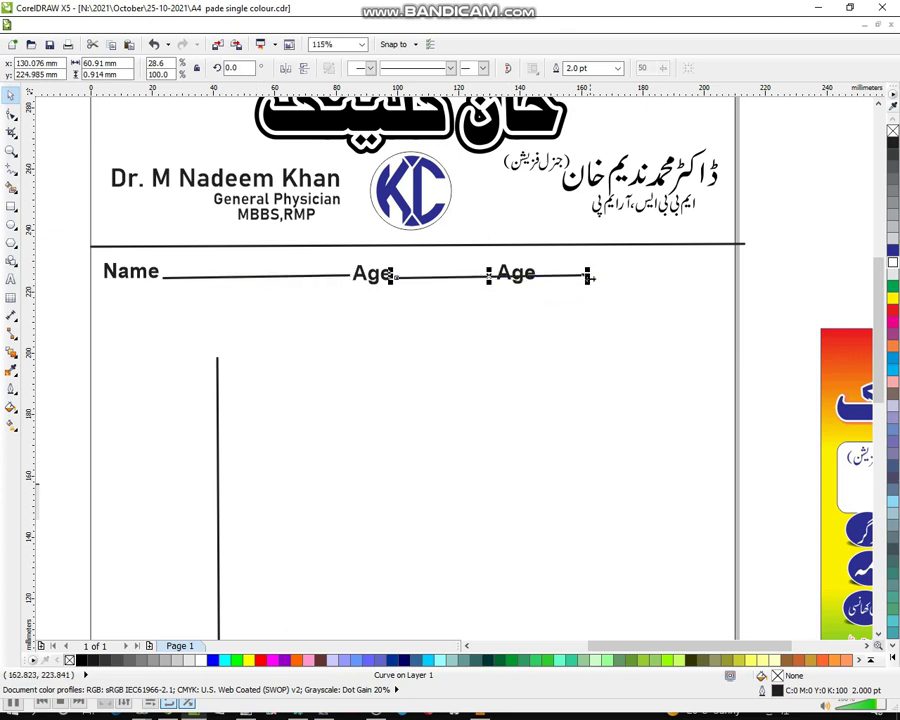
{"action": "left_click_drag", "start_coordinate": [584, 275], "coordinate": [500, 295]}
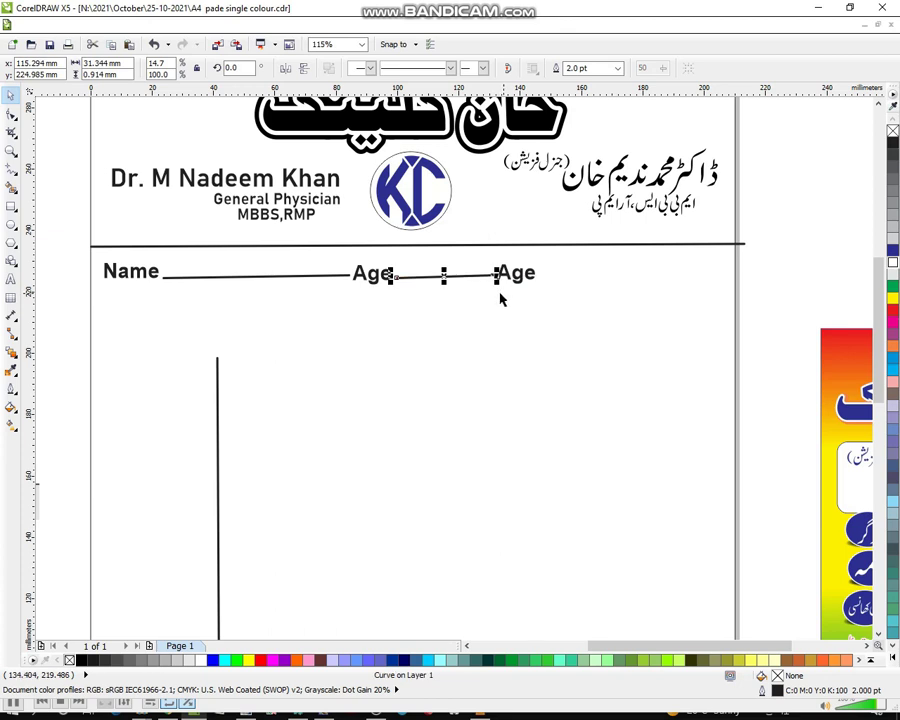
{"action": "left_click", "coordinate": [345, 277], "text": "shift"}
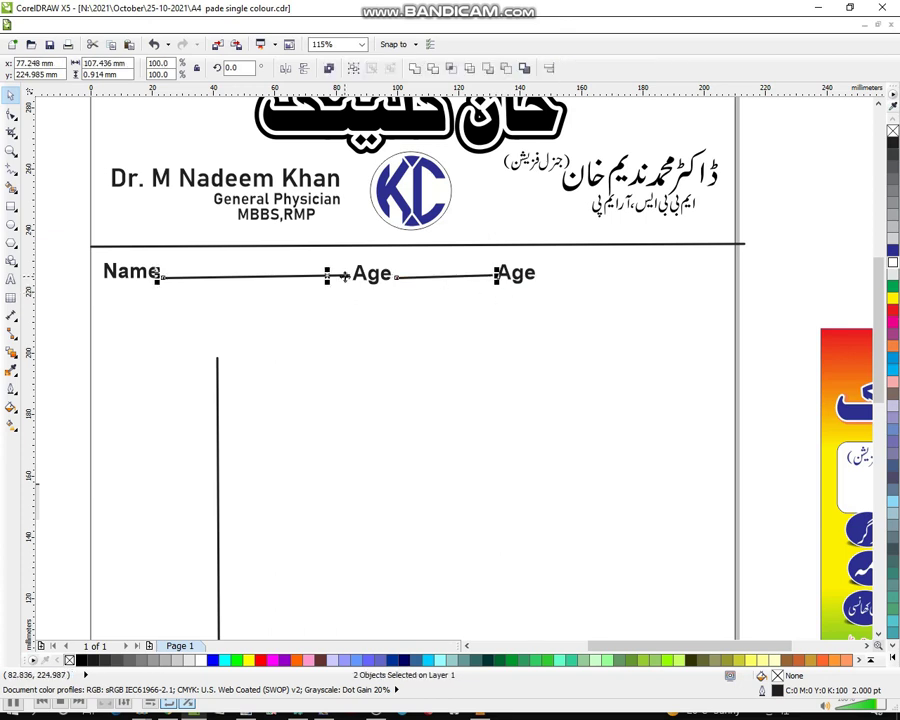
{"action": "left_click", "coordinate": [705, 313]}
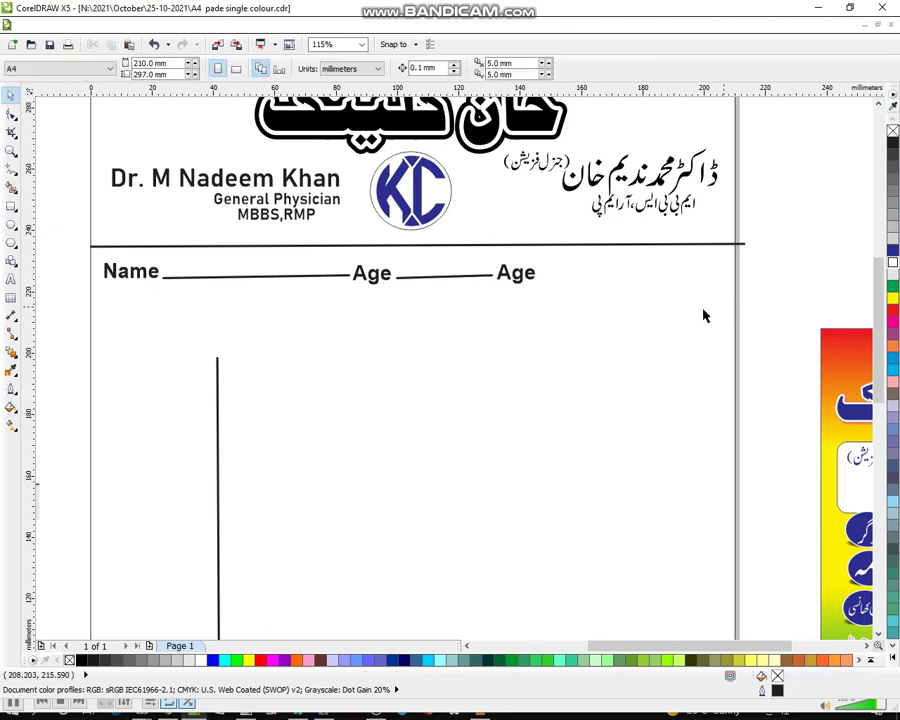
{"action": "left_click", "coordinate": [517, 279]}
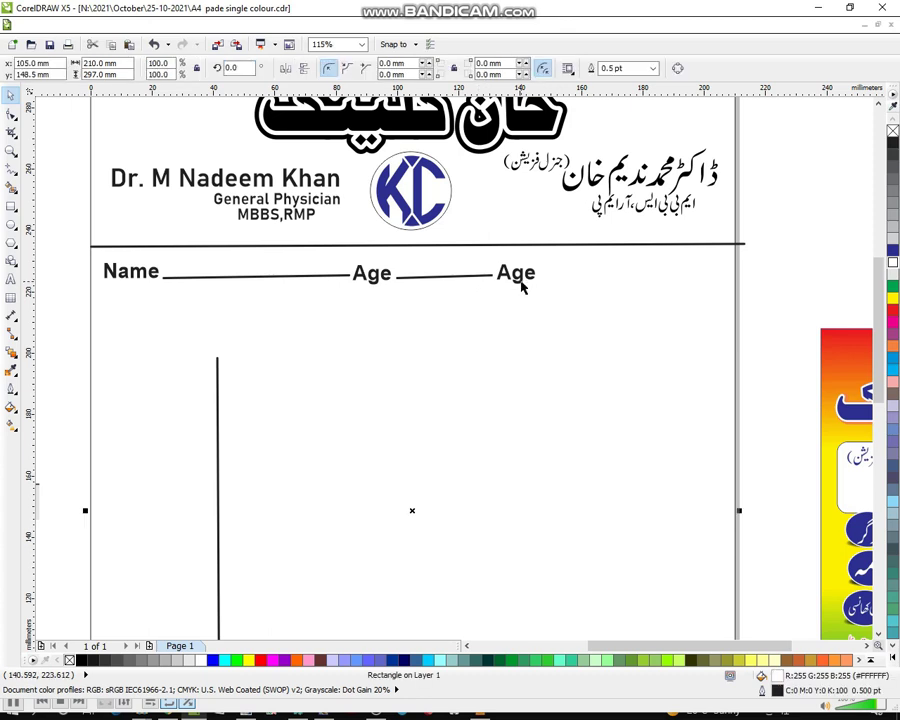
{"action": "left_click", "coordinate": [522, 280]}
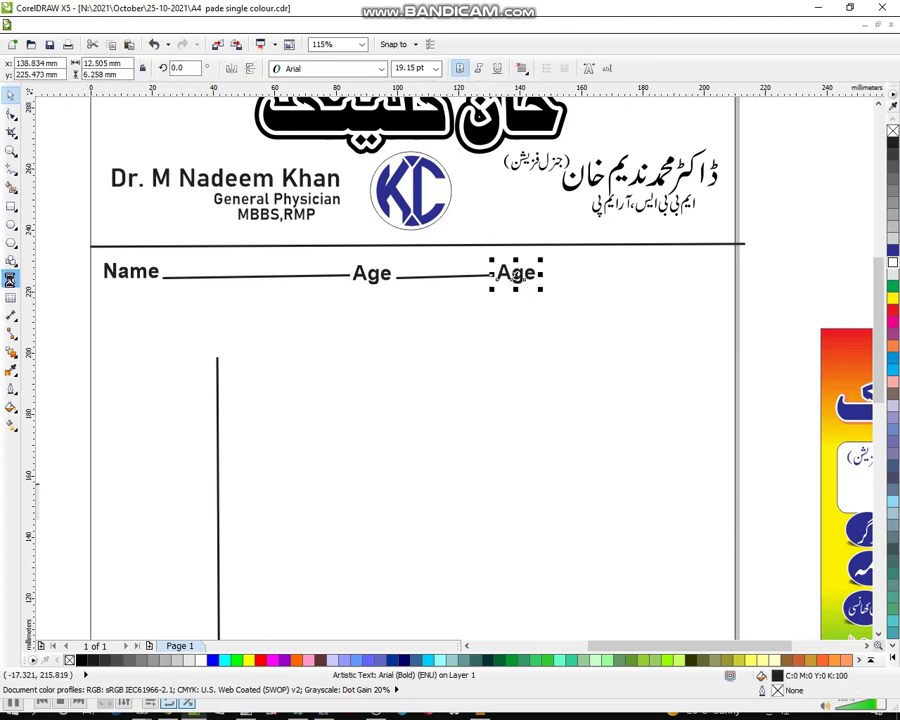
Retype the second Age label as 'Genedar', then drop the extra e to get 'Gendar'.
{"action": "left_click", "coordinate": [10, 280]}
{"action": "key", "text": "BackSpace"}
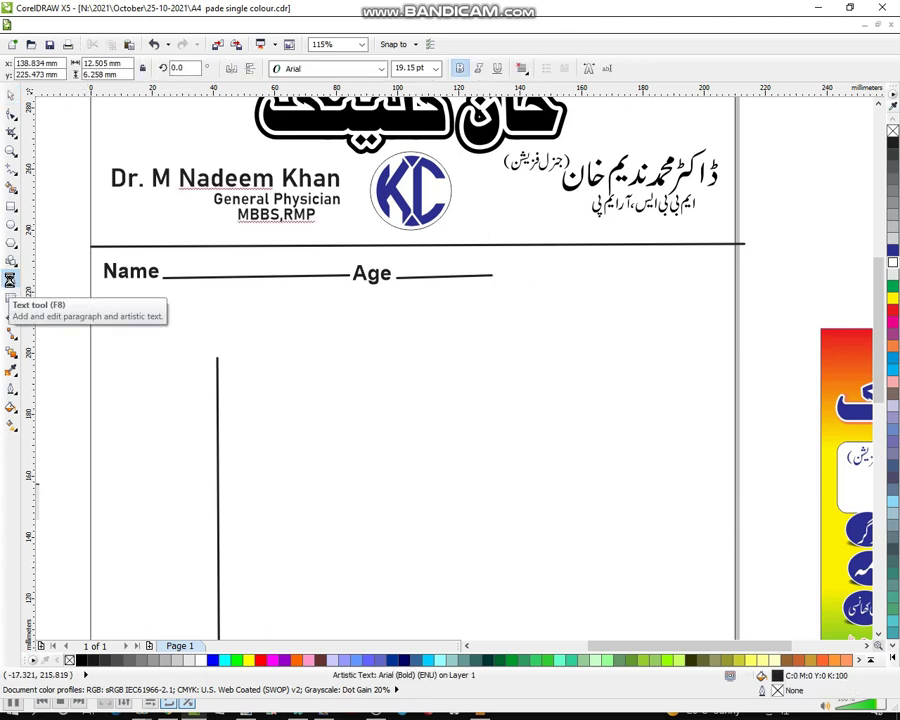
{"action": "type", "text": "Ge"}
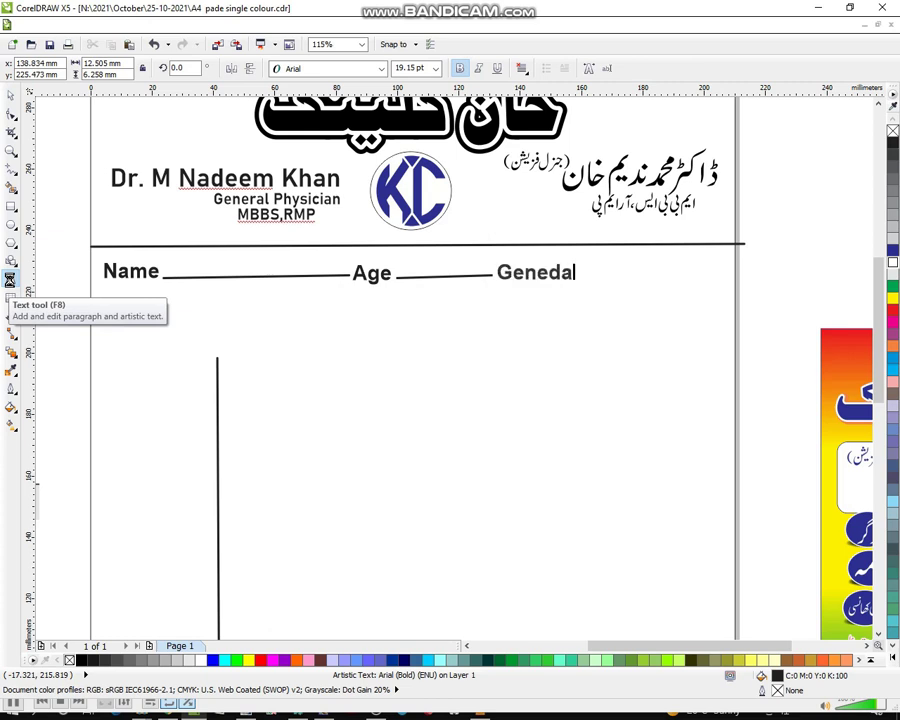
{"action": "type", "text": "nedar"}
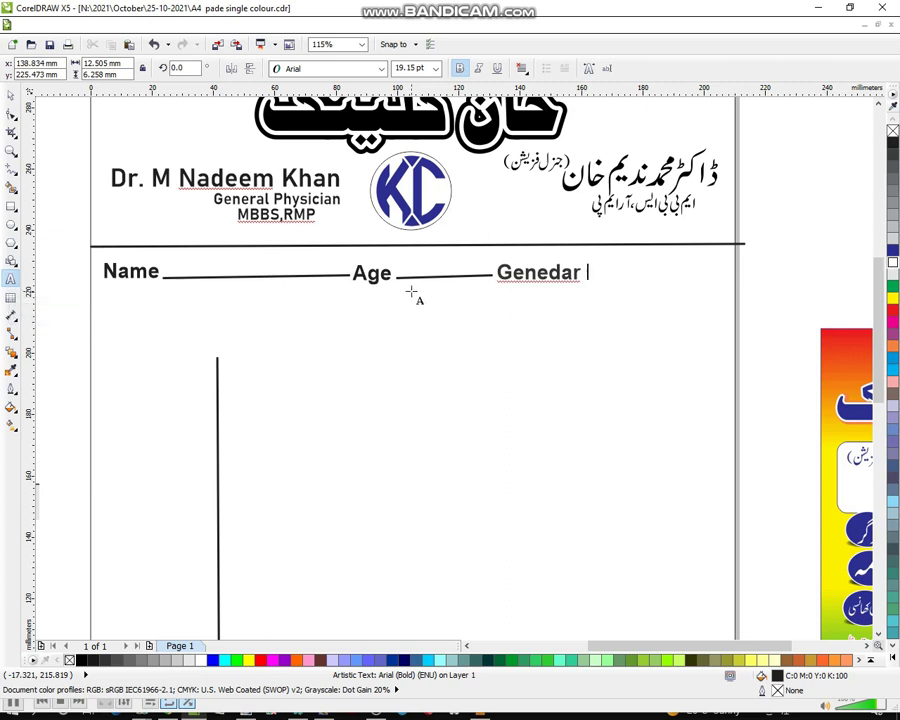
{"action": "right_click", "coordinate": [529, 284]}
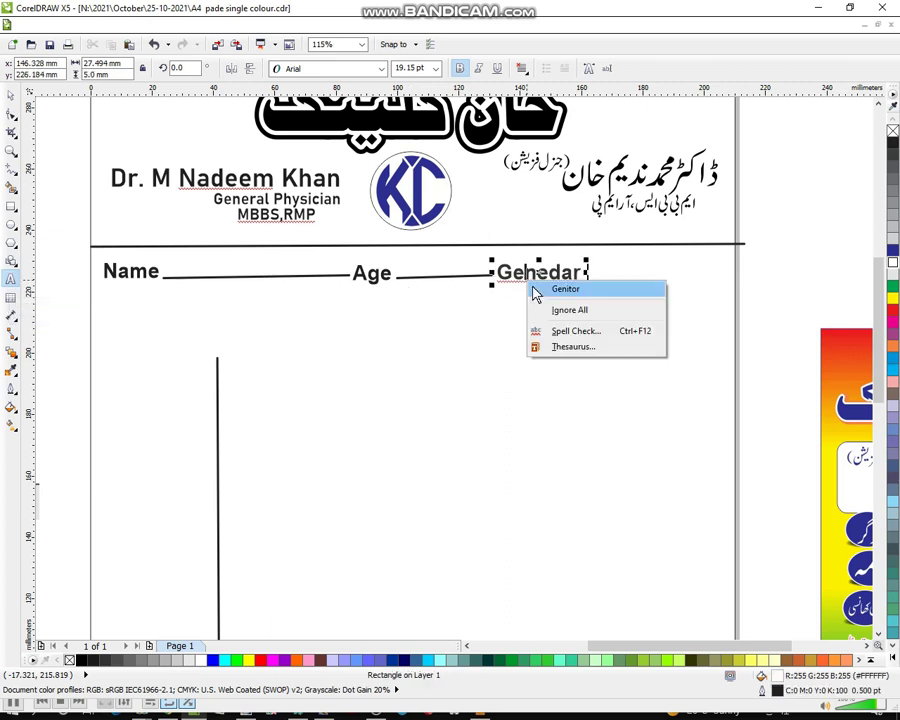
{"action": "key", "text": "Escape"}
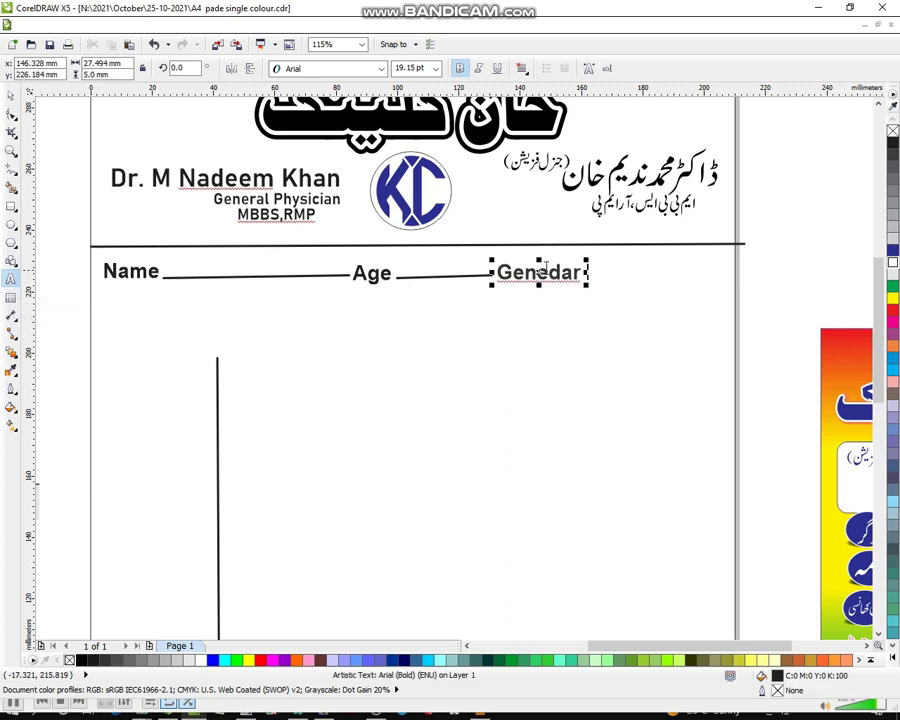
{"action": "left_click", "coordinate": [548, 270]}
{"action": "key", "text": "BackSpace"}
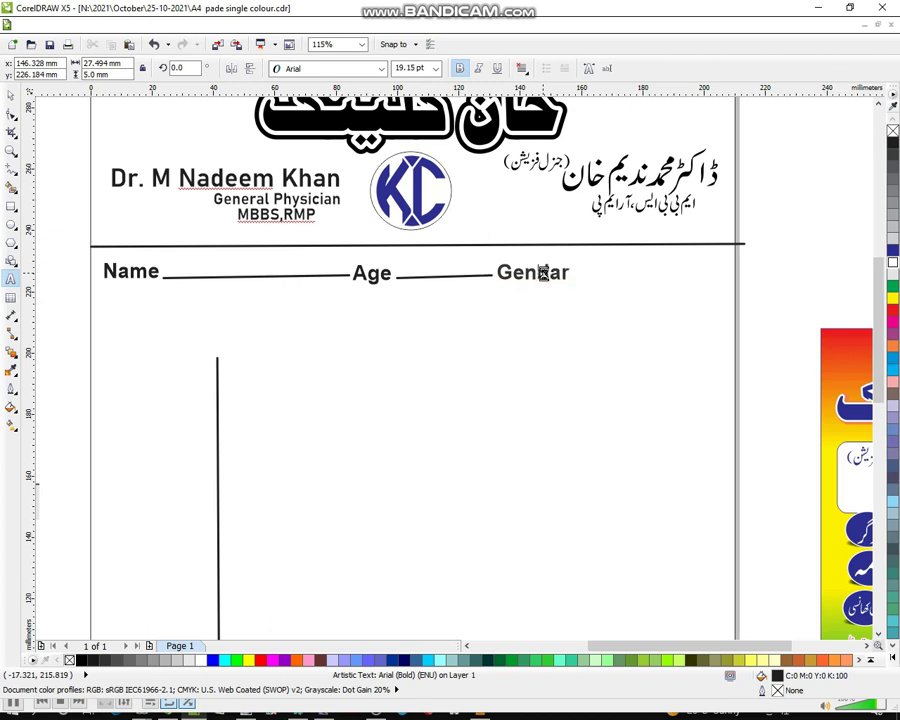
{"action": "left_click", "coordinate": [11, 94]}
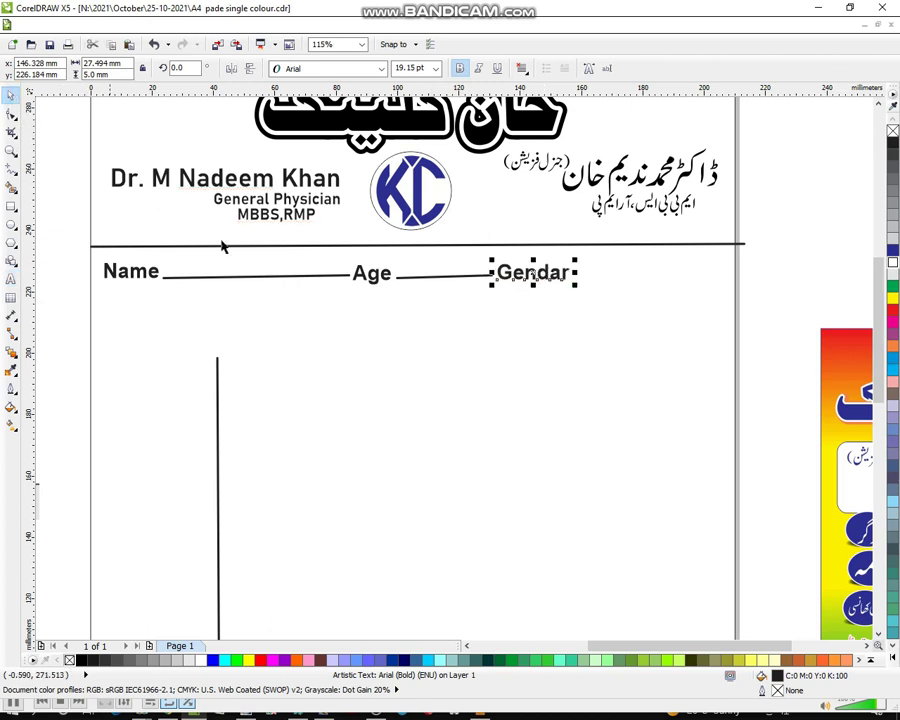
Copy the Age underline to after Gendar, then delete that copy.
{"action": "left_click", "coordinate": [445, 275]}
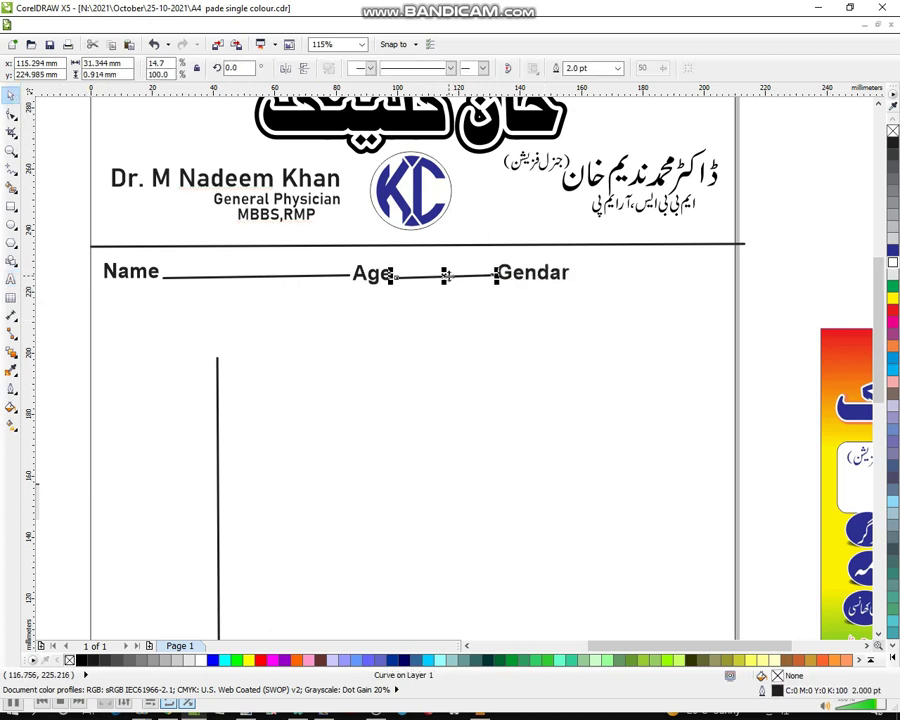
{"action": "left_click_drag", "start_coordinate": [451, 284], "coordinate": [622, 276]}
{"action": "left_click", "coordinate": [788, 283]}
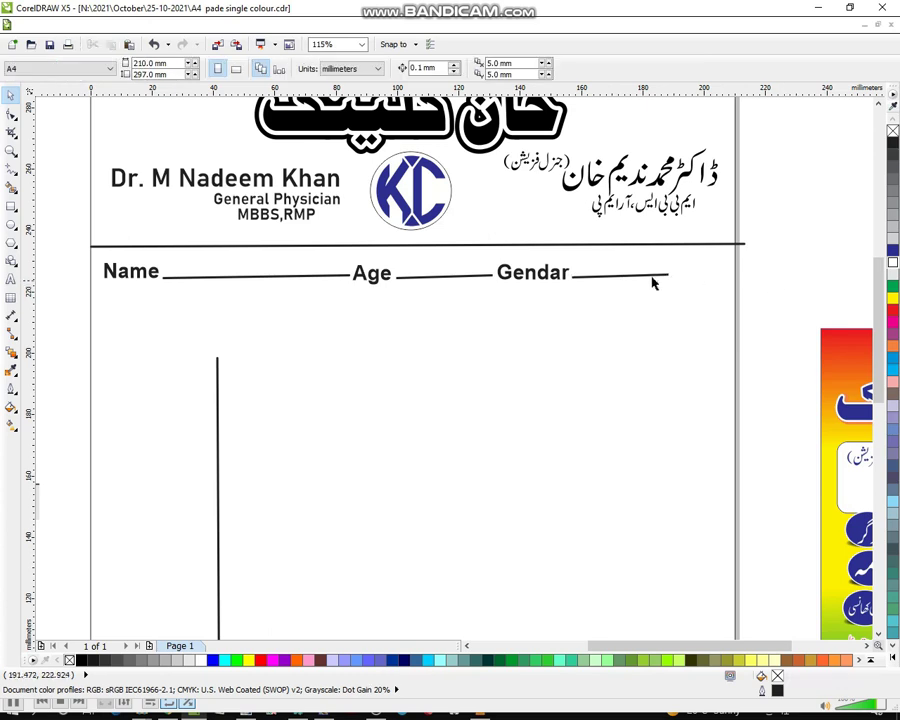
{"action": "left_click", "coordinate": [646, 283]}
{"action": "left_click", "coordinate": [651, 276]}
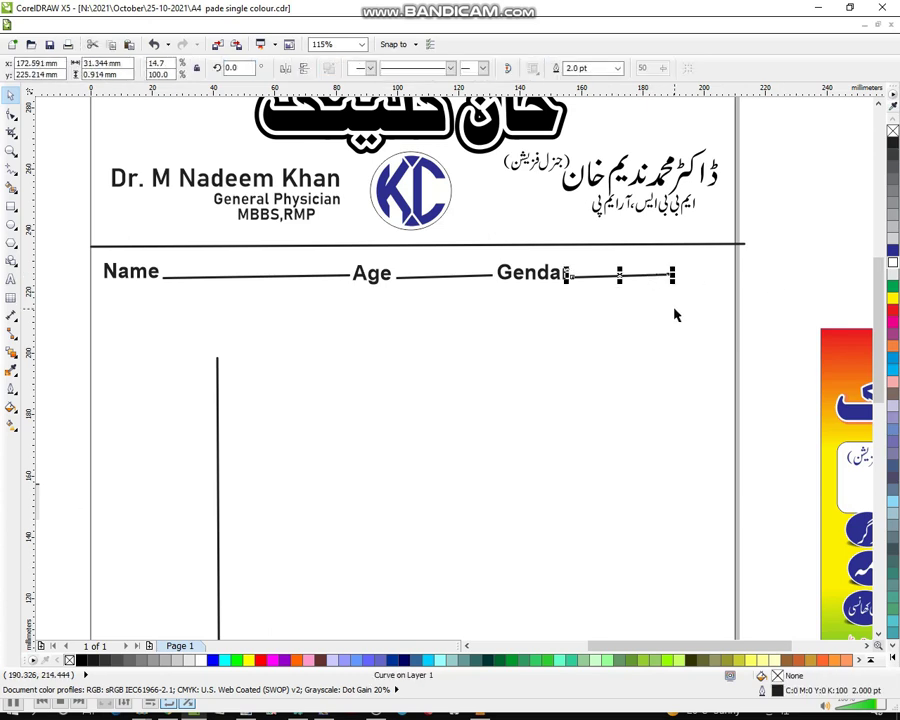
{"action": "key", "text": "Delete"}
Remove the stray 'a' so the label reads 'Gender'.
{"action": "left_click", "coordinate": [528, 276]}
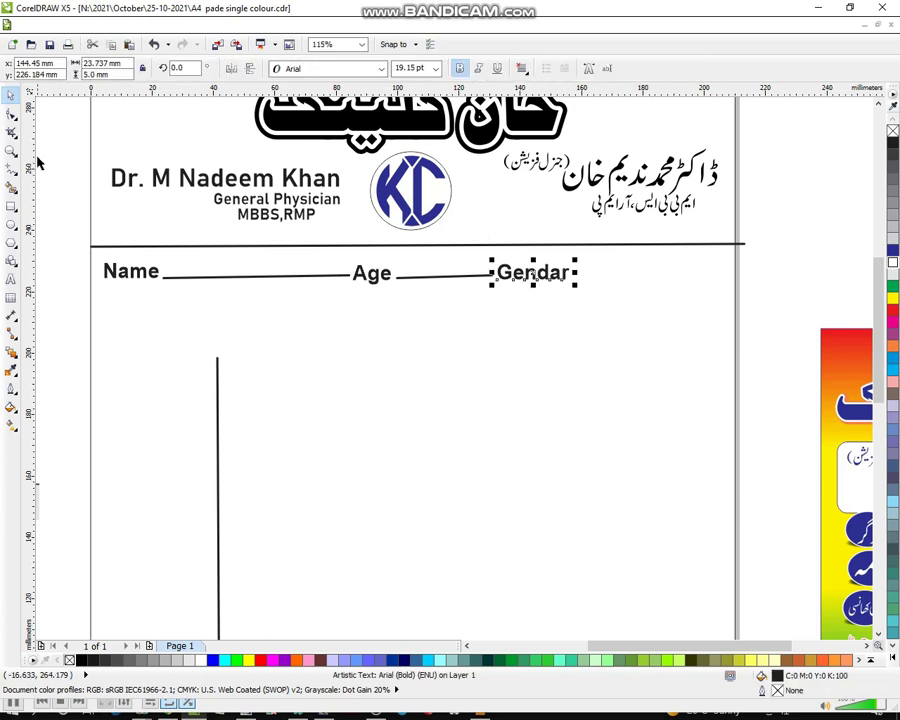
{"action": "left_click", "coordinate": [12, 282]}
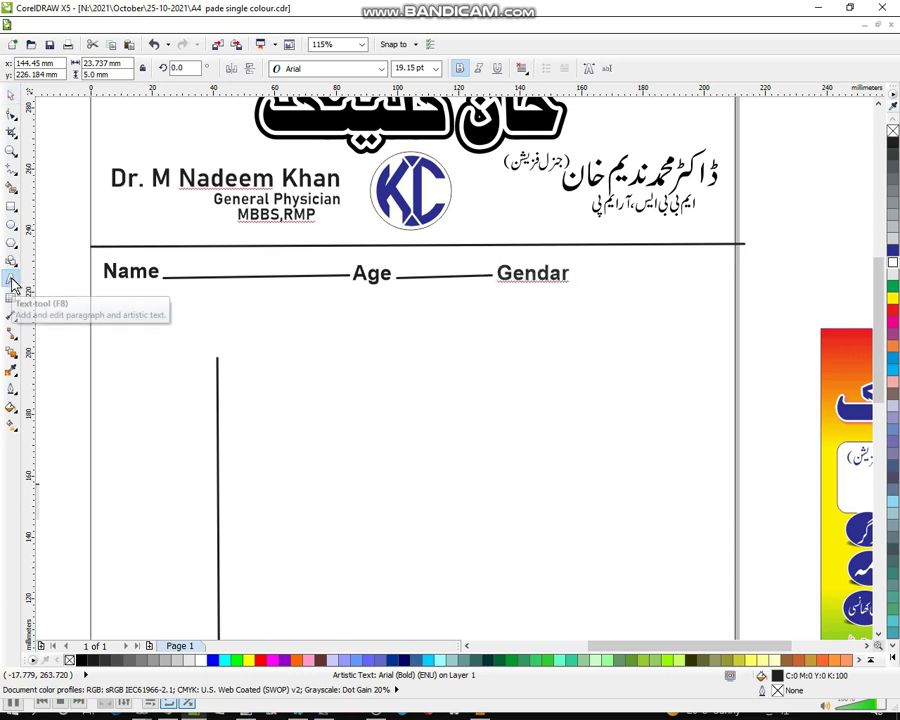
{"action": "key", "text": "BackSpace"}
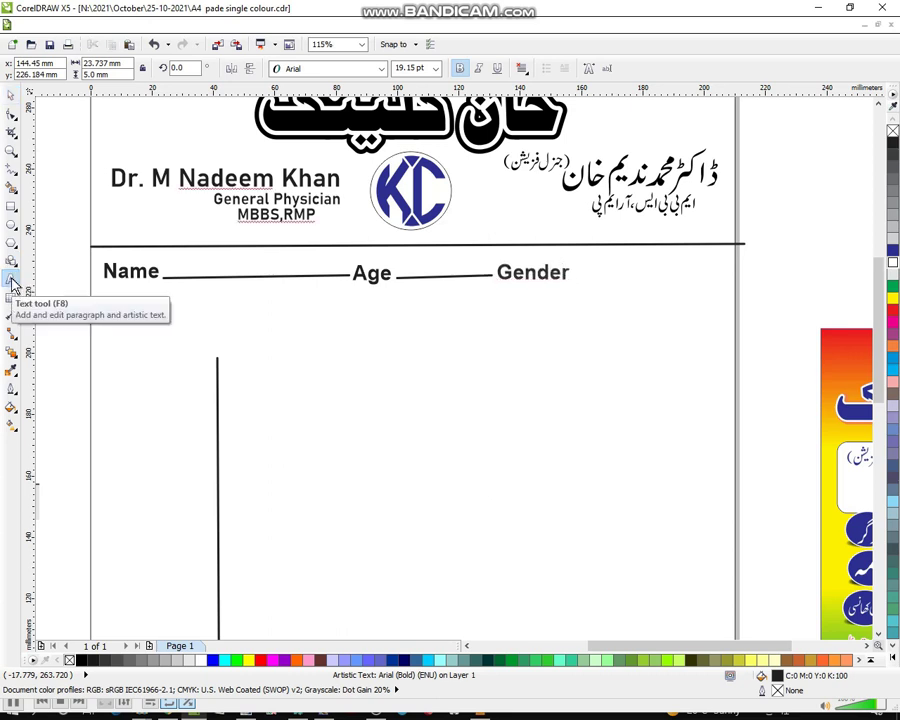
{"action": "left_click", "coordinate": [10, 94]}
{"action": "left_click", "coordinate": [74, 249]}
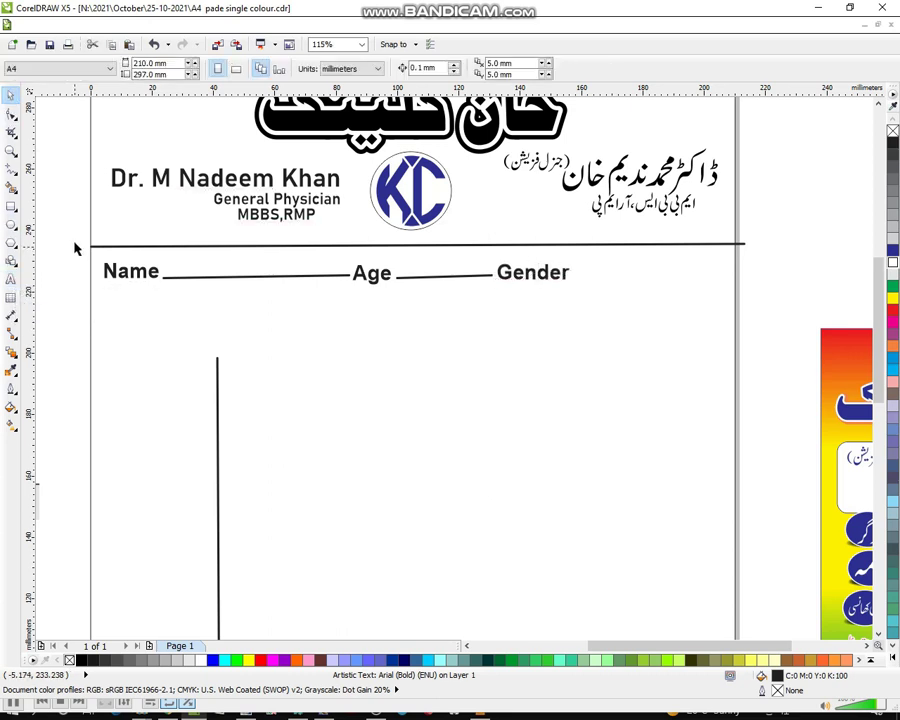
Scale the Name, Age and Gender row down proportionally and nudge it into place.
{"action": "left_click_drag", "start_coordinate": [74, 249], "coordinate": [609, 315]}
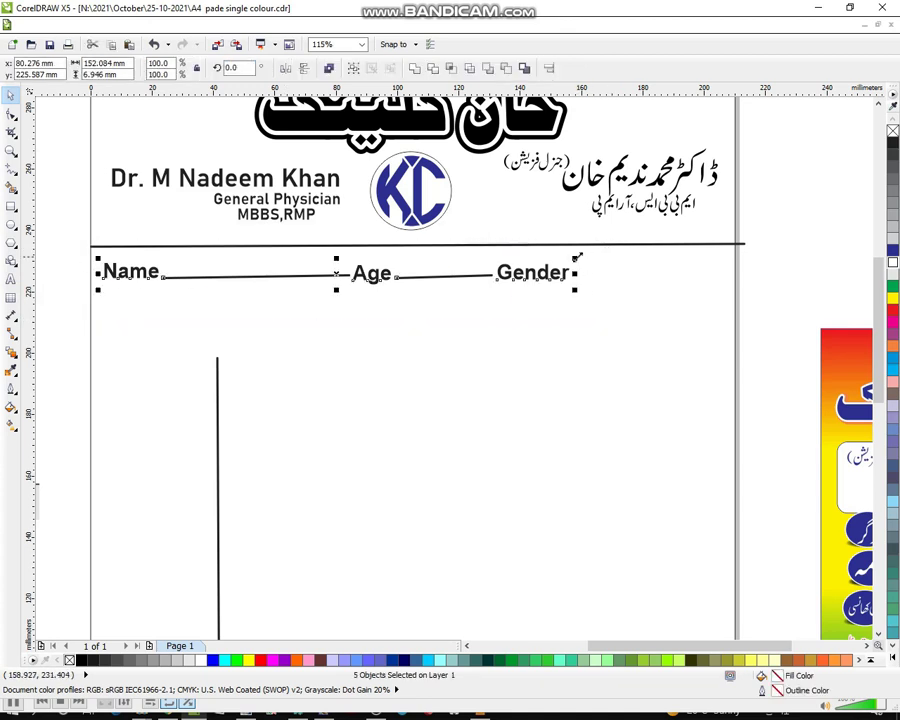
{"action": "left_click_drag", "start_coordinate": [577, 258], "coordinate": [456, 264]}
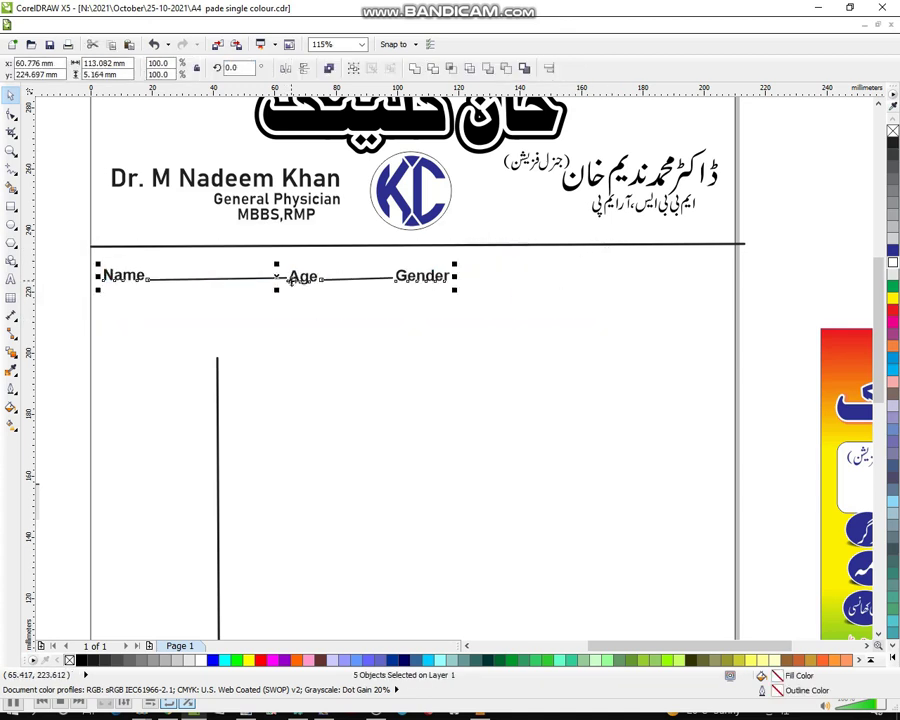
{"action": "left_click_drag", "start_coordinate": [289, 280], "coordinate": [287, 285]}
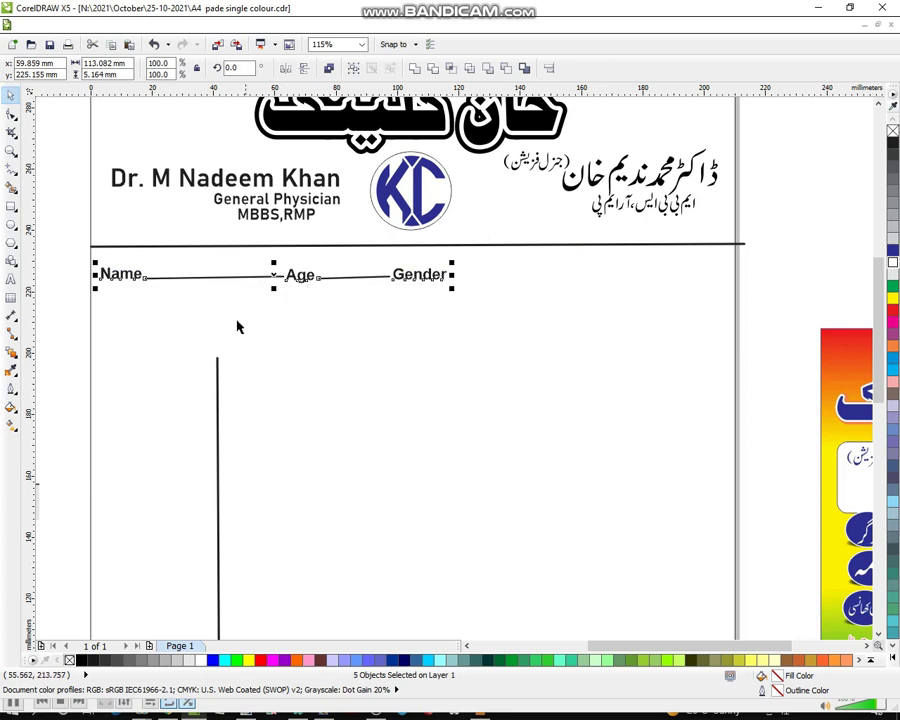
{"action": "left_click", "coordinate": [327, 303]}
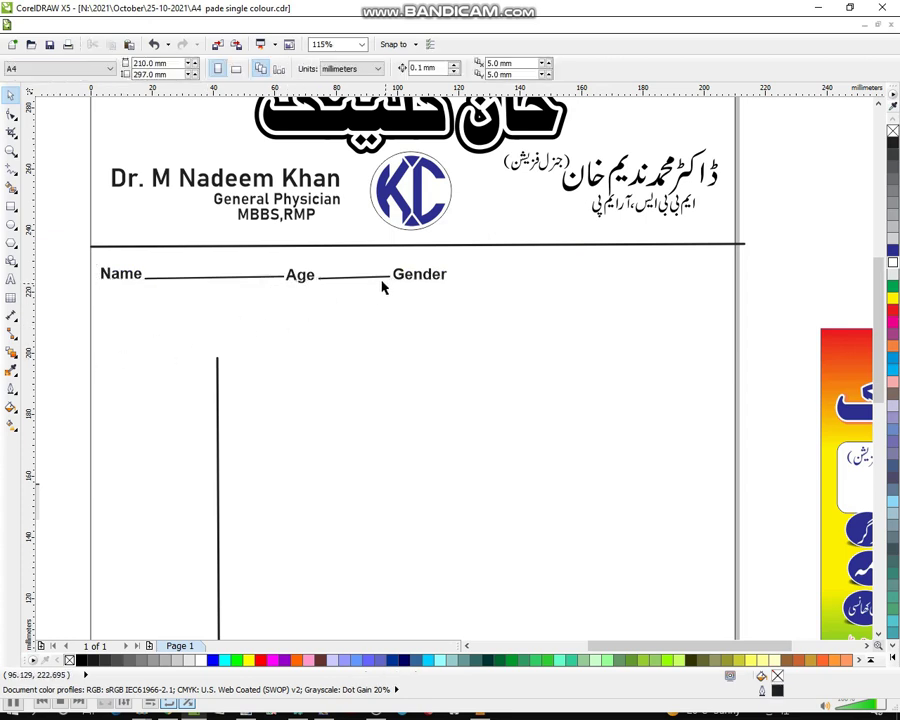
Copy the Age–Gender underline to sit after Gender as a 23.3 mm write-in line.
{"action": "left_click", "coordinate": [348, 283]}
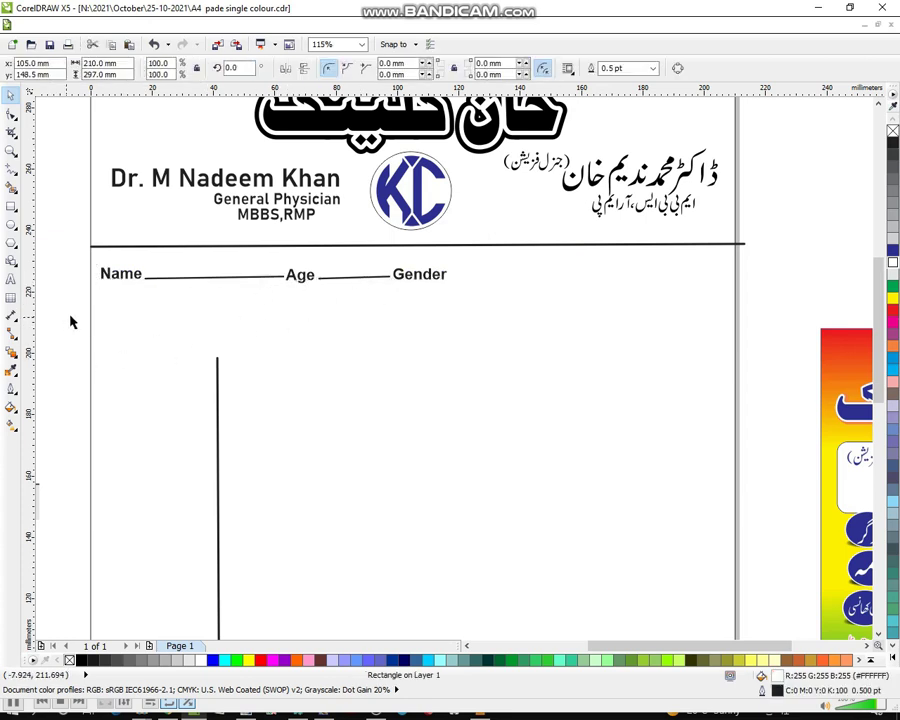
{"action": "left_click", "coordinate": [330, 290]}
{"action": "left_click", "coordinate": [340, 280]}
{"action": "left_click", "coordinate": [277, 286]}
{"action": "left_click", "coordinate": [318, 280]}
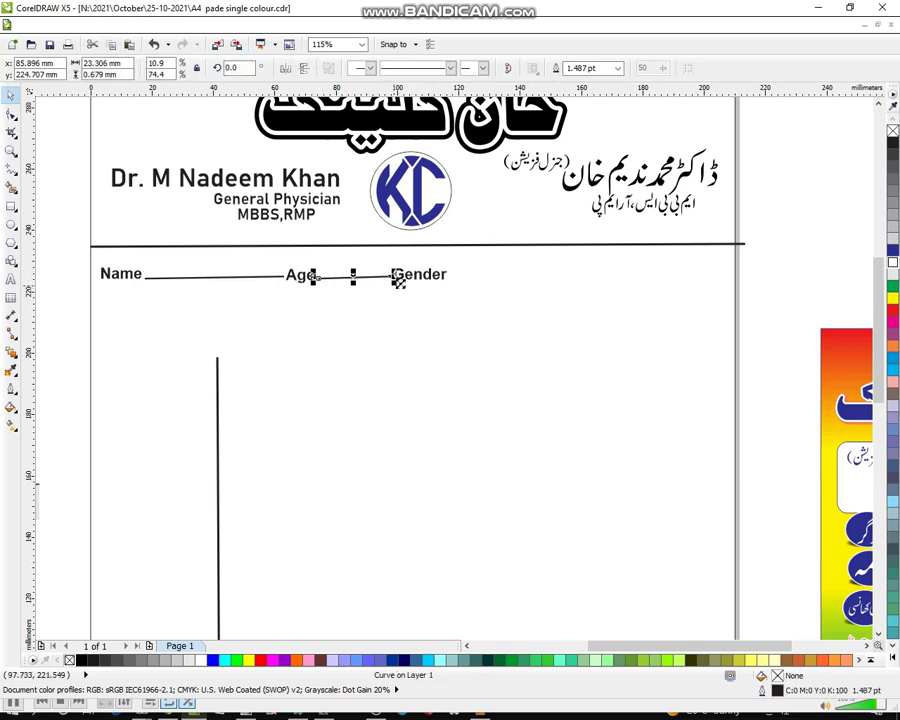
{"action": "left_click_drag", "start_coordinate": [353, 276], "coordinate": [482, 273]}
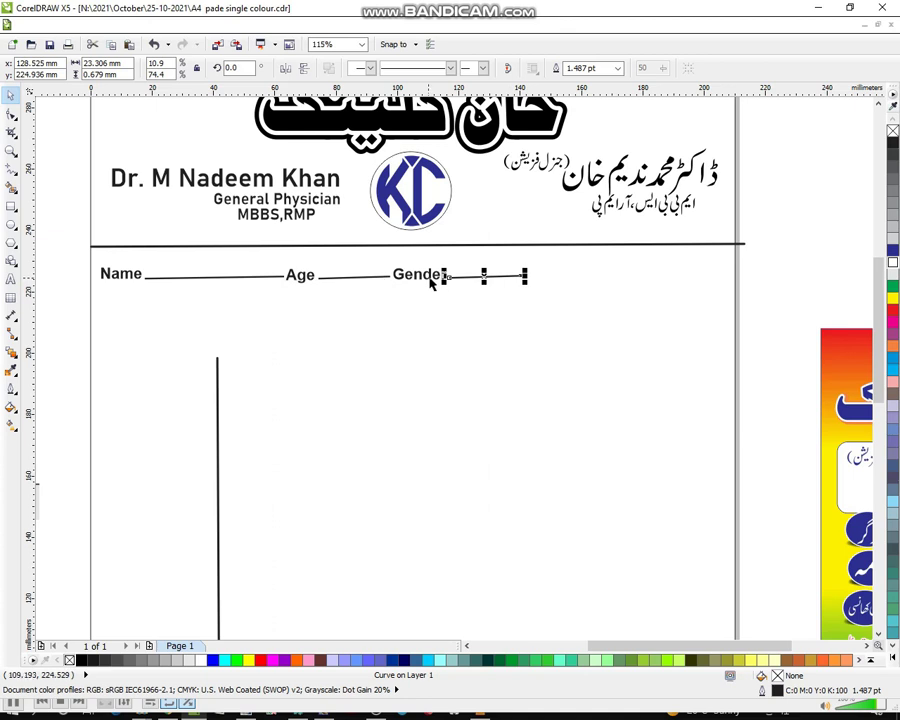
Shorten the header rule slightly from its right end.
{"action": "left_click", "coordinate": [771, 258]}
{"action": "left_click", "coordinate": [740, 246]}
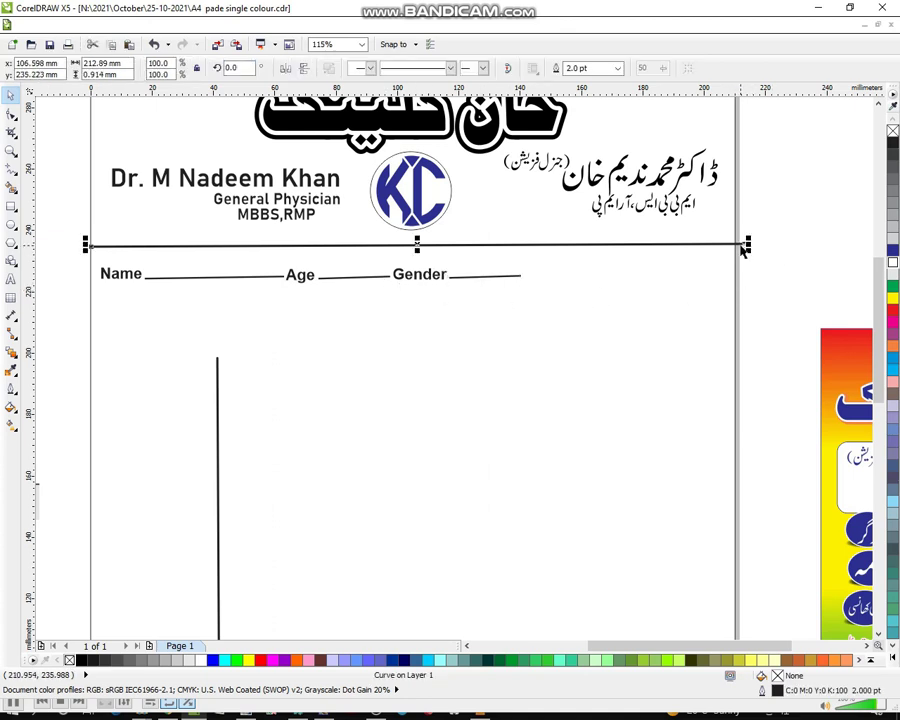
{"action": "left_click_drag", "start_coordinate": [749, 243], "coordinate": [732, 243]}
{"action": "left_click", "coordinate": [661, 264]}
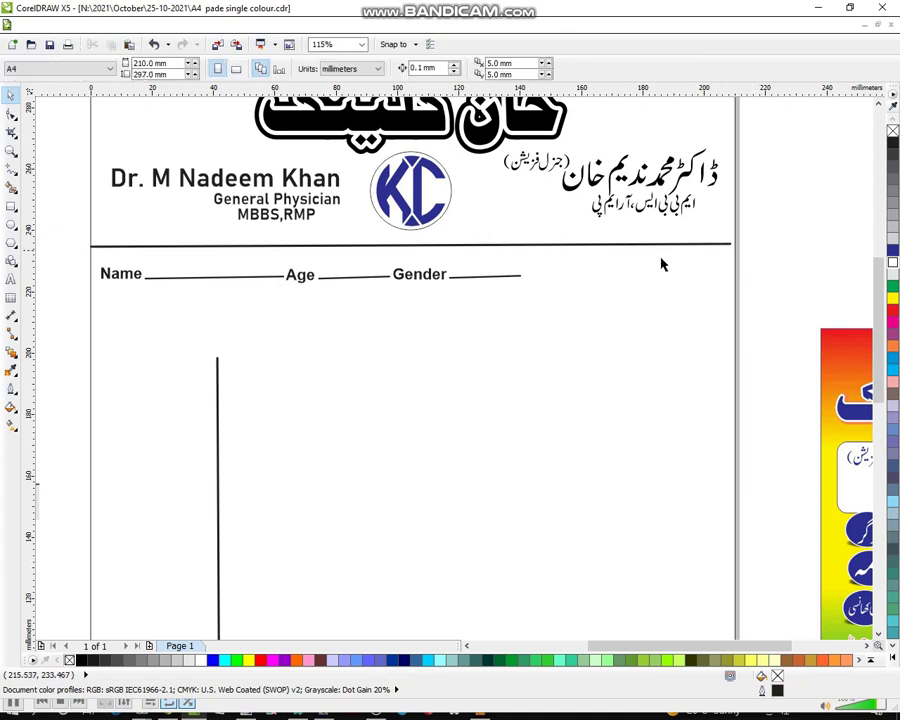
Shift the Age and Gender labels and their lines further right.
{"action": "left_click", "coordinate": [416, 279]}
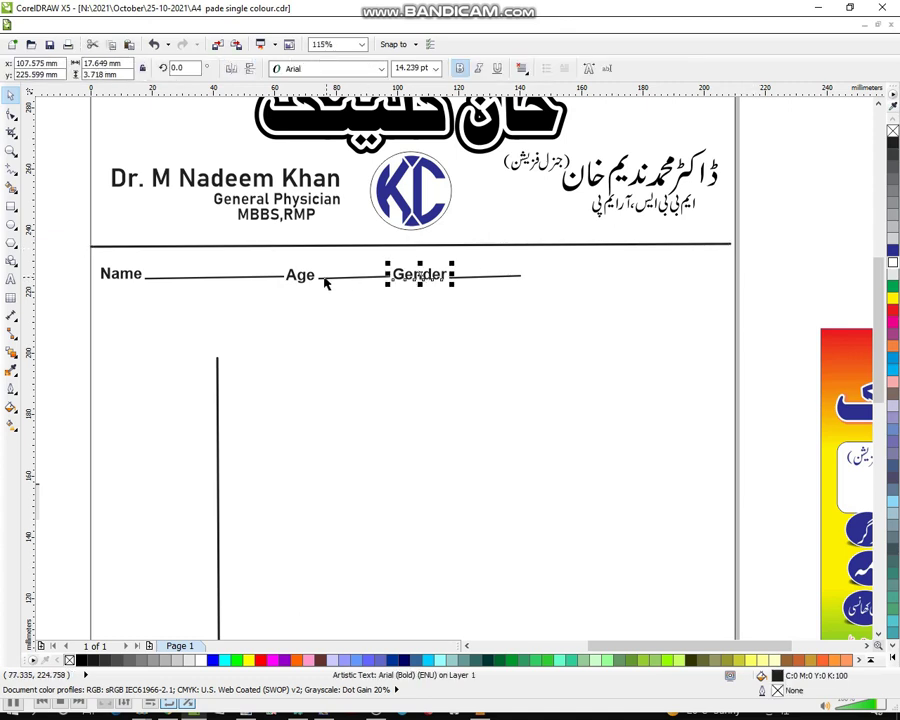
{"action": "left_click_drag", "start_coordinate": [785, 255], "coordinate": [281, 331]}
{"action": "key", "text": "Right"}
{"action": "key", "text": "Right"}
{"action": "key", "text": "Right"}
{"action": "key", "text": "Right"}
{"action": "key", "text": "Right"}
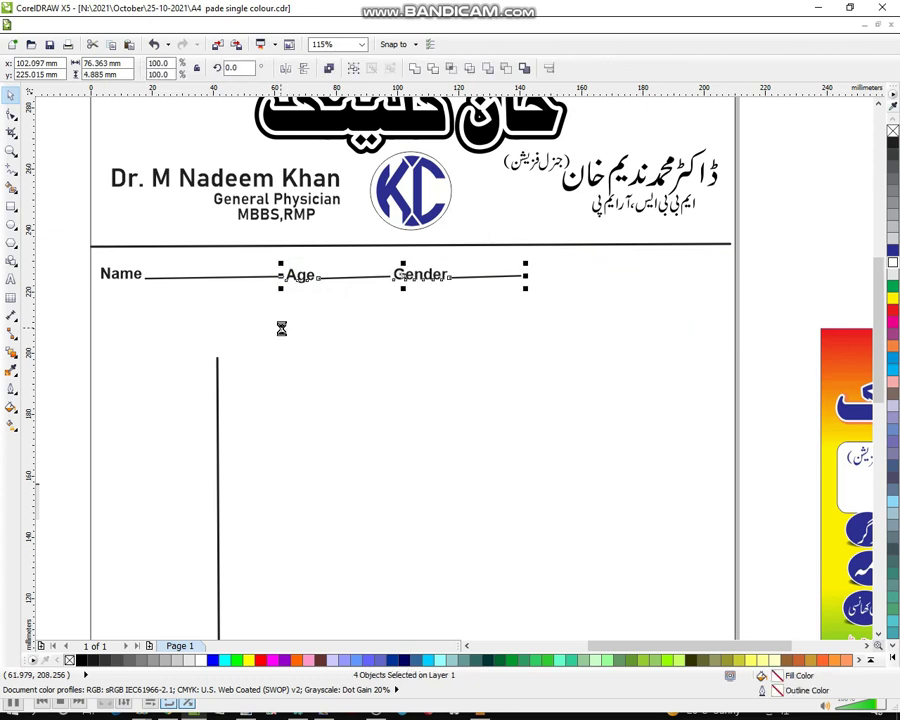
{"action": "key", "text": "Right"}
{"action": "key", "text": "Right"}
{"action": "key", "text": "Right"}
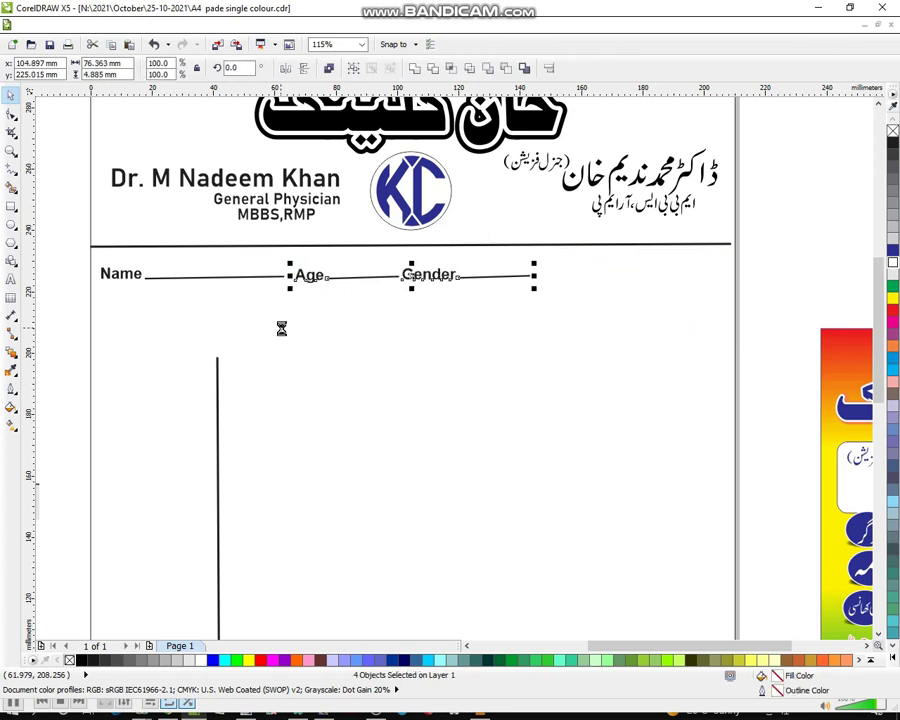
{"action": "key", "text": "Right"}
{"action": "key", "text": "Right"}
{"action": "key", "text": "Right"}
{"action": "key", "text": "Right"}
{"action": "key", "text": "Right"}
{"action": "key", "text": "Right"}
{"action": "key", "text": "Right"}
{"action": "key", "text": "Right"}
{"action": "key", "text": "Right"}
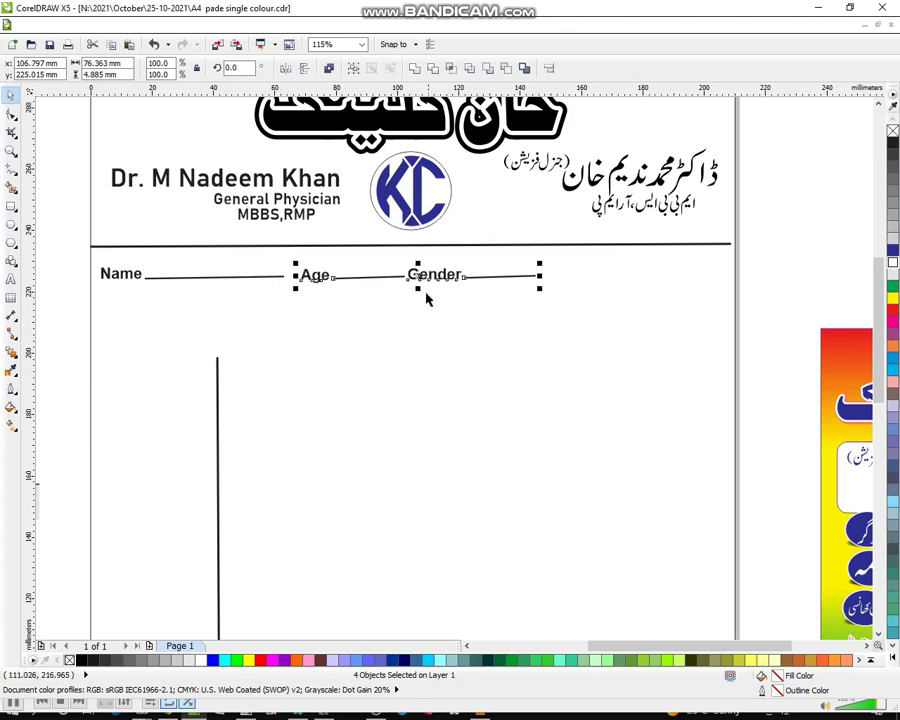
{"action": "left_click_drag", "start_coordinate": [417, 277], "coordinate": [475, 277]}
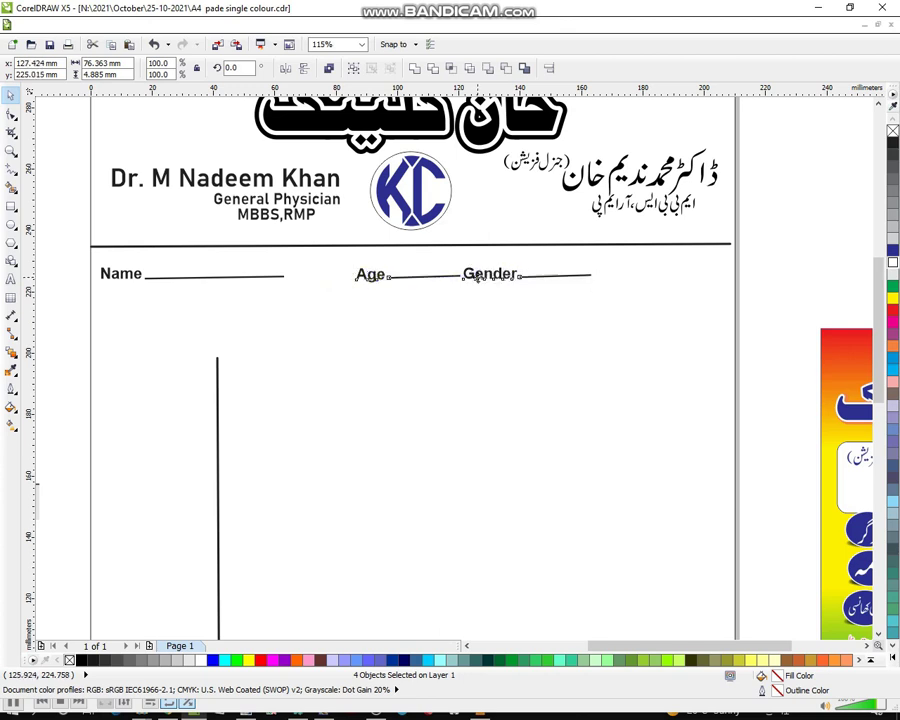
{"action": "left_click", "coordinate": [781, 281]}
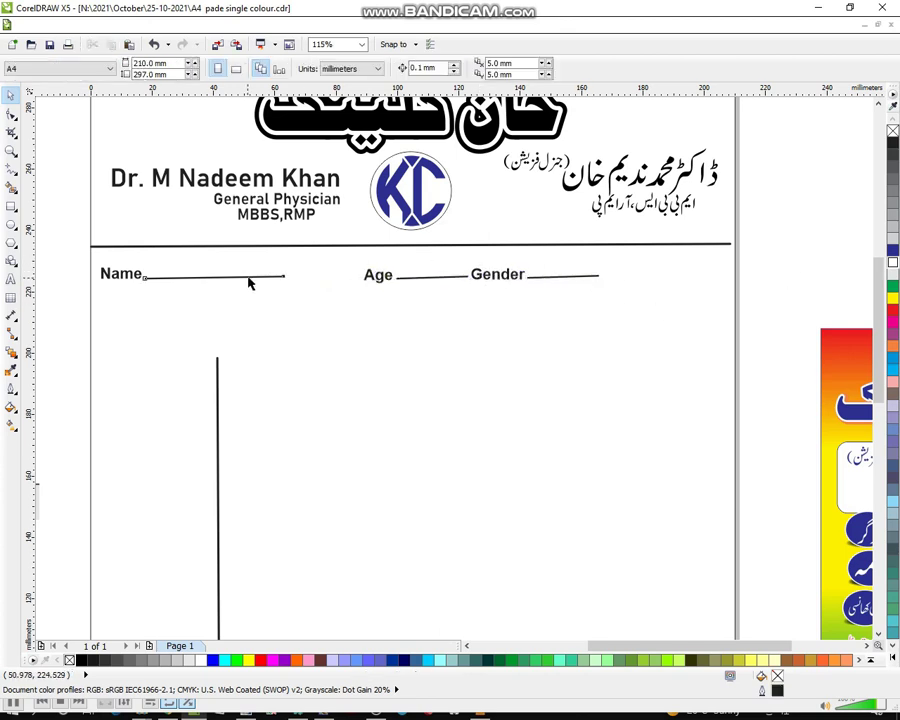
Lengthen the Name write-in line to end just before Age.
{"action": "left_click", "coordinate": [289, 277]}
{"action": "left_click_drag", "start_coordinate": [289, 277], "coordinate": [362, 280]}
{"action": "left_click", "coordinate": [800, 265]}
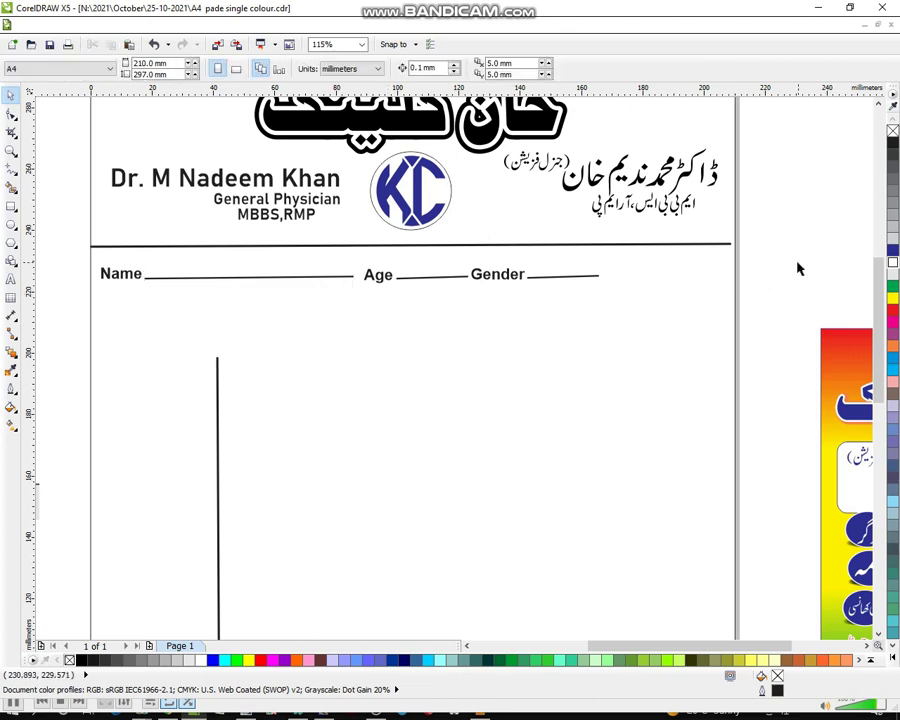
Drop a copy of the Age label and its line at the row's right end.
{"action": "left_click", "coordinate": [382, 280]}
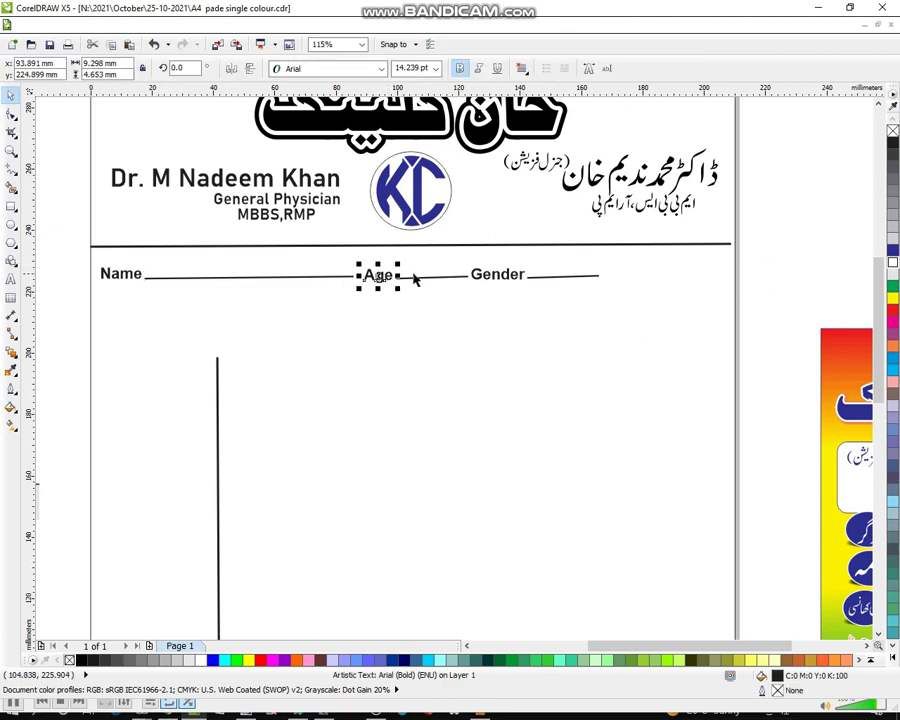
{"action": "left_click", "coordinate": [416, 279], "text": "shift"}
{"action": "left_click_drag", "start_coordinate": [410, 283], "coordinate": [656, 276]}
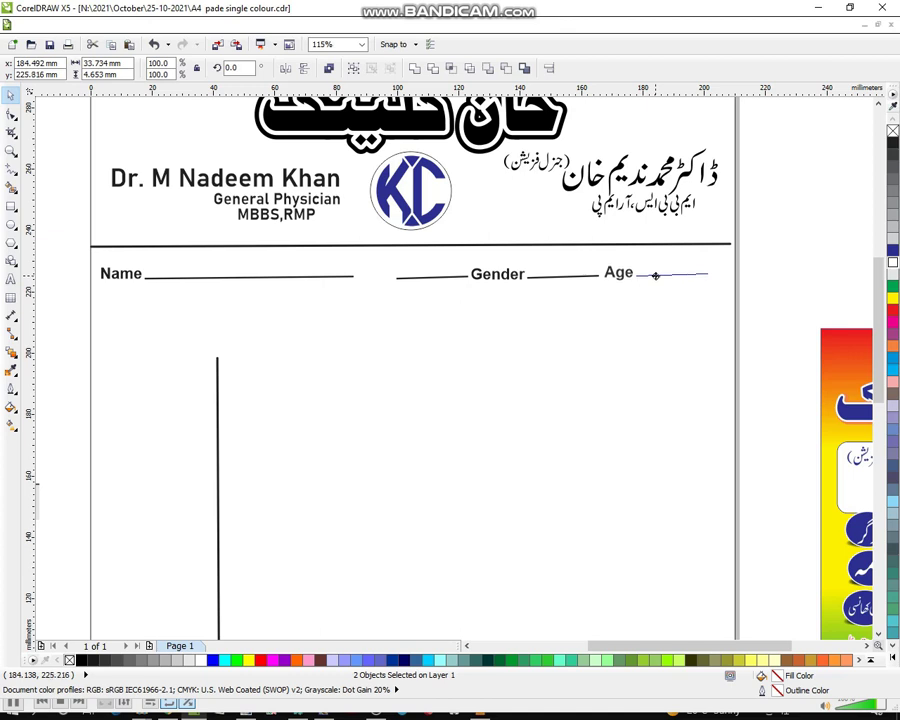
{"action": "right_click", "coordinate": [656, 276]}
{"action": "left_click", "coordinate": [752, 266]}
Change the copied label's text to 'Date', keeping its underline.
{"action": "left_click", "coordinate": [620, 283]}
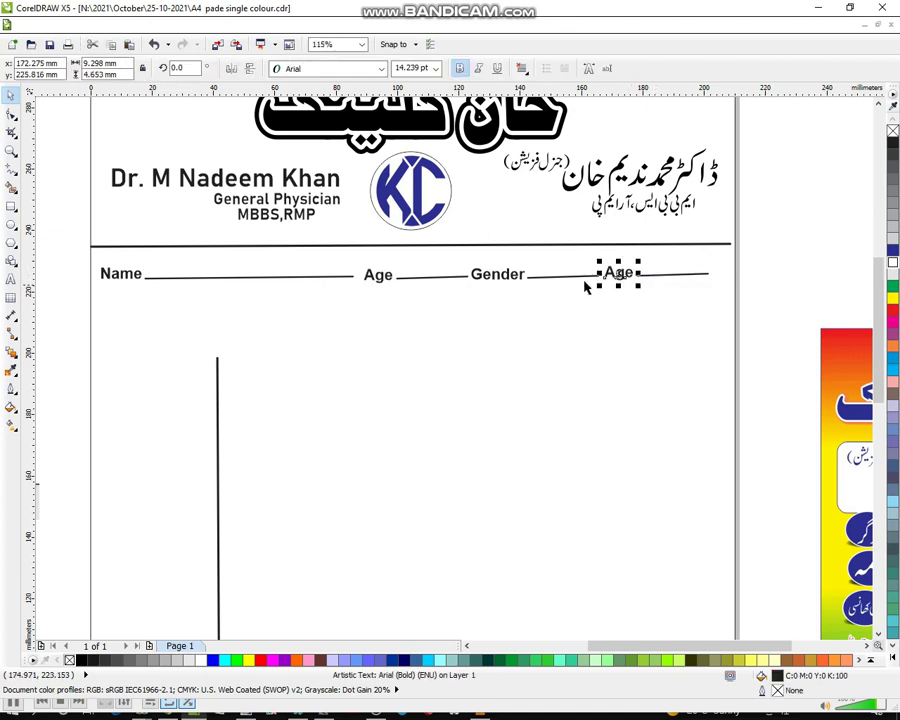
{"action": "left_click", "coordinate": [9, 281]}
{"action": "key", "text": "BackSpace"}
{"action": "key", "text": "BackSpace"}
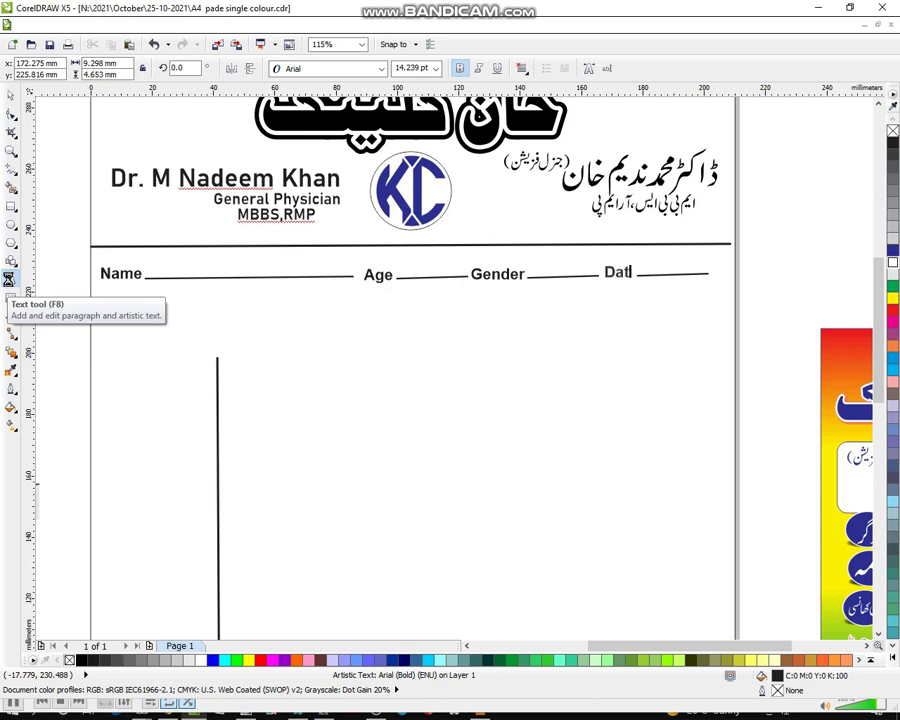
{"action": "type", "text": "Date"}
{"action": "left_click", "coordinate": [11, 95]}
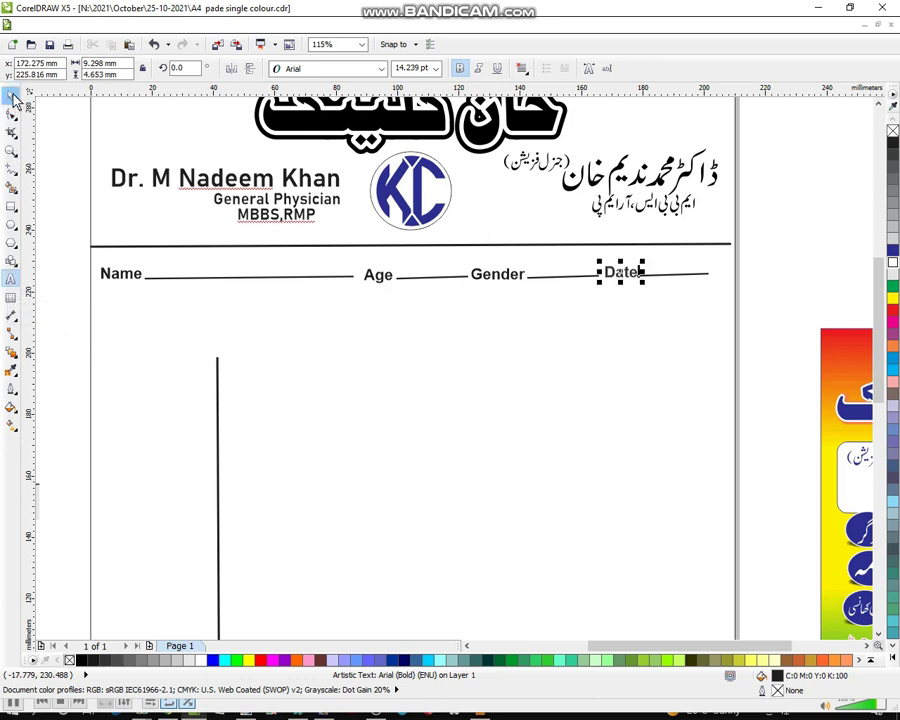
{"action": "left_click", "coordinate": [785, 268]}
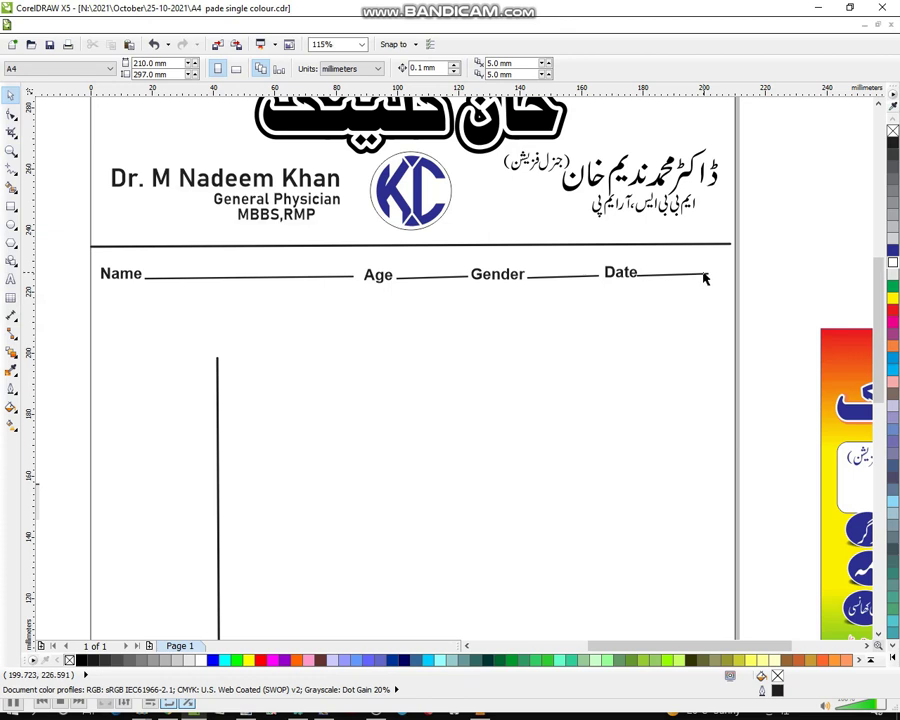
{"action": "left_click", "coordinate": [704, 278]}
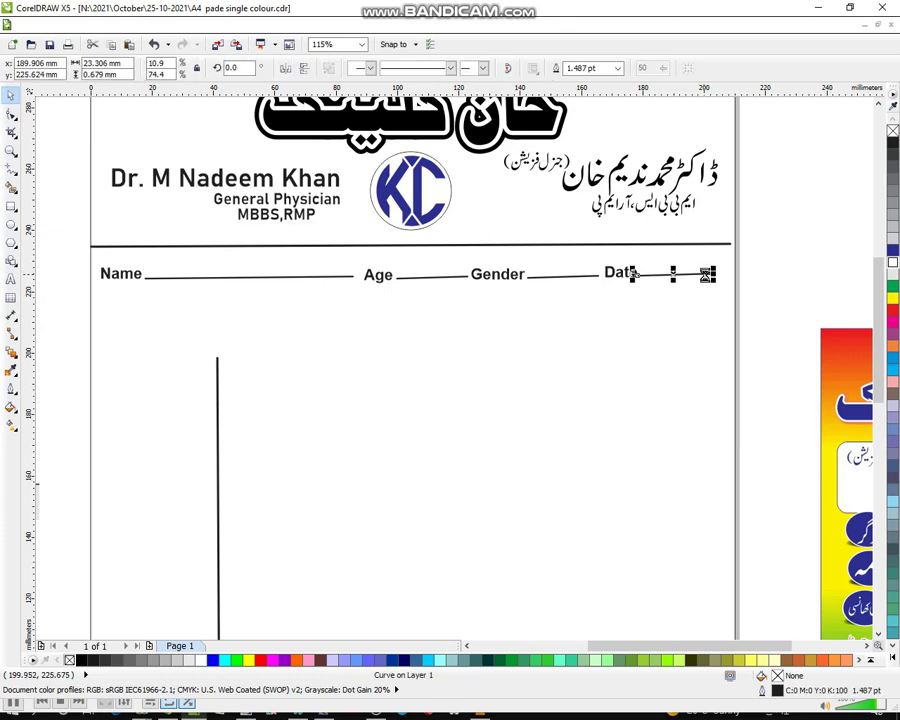
{"action": "left_click", "coordinate": [775, 242]}
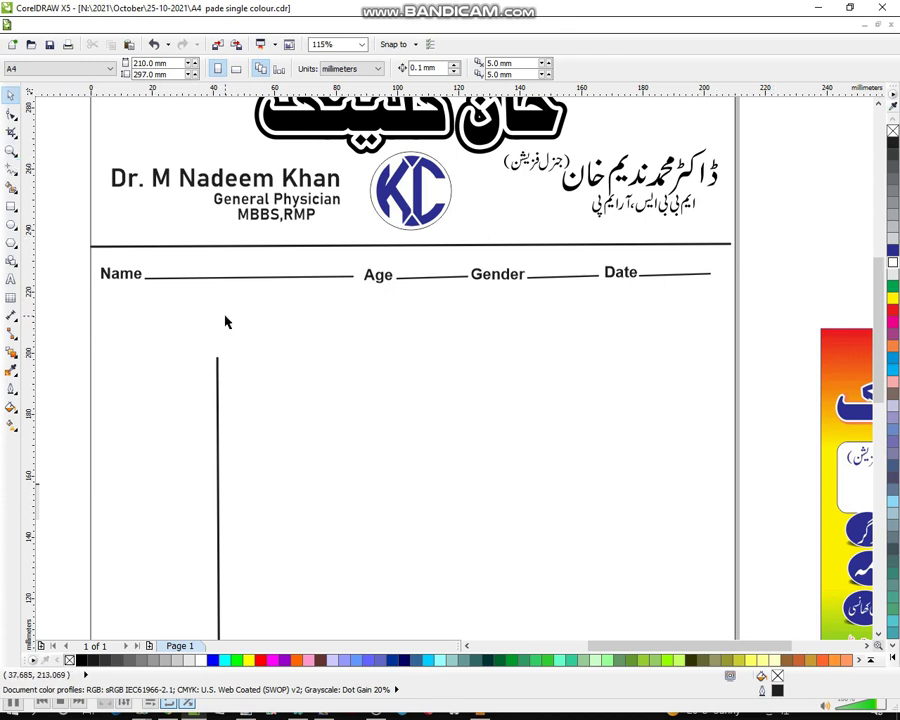
Select the Name label and scroll down toward the Diagnosis area.
{"action": "left_click", "coordinate": [137, 281]}
{"action": "left_click", "coordinate": [177, 276], "text": "shift"}
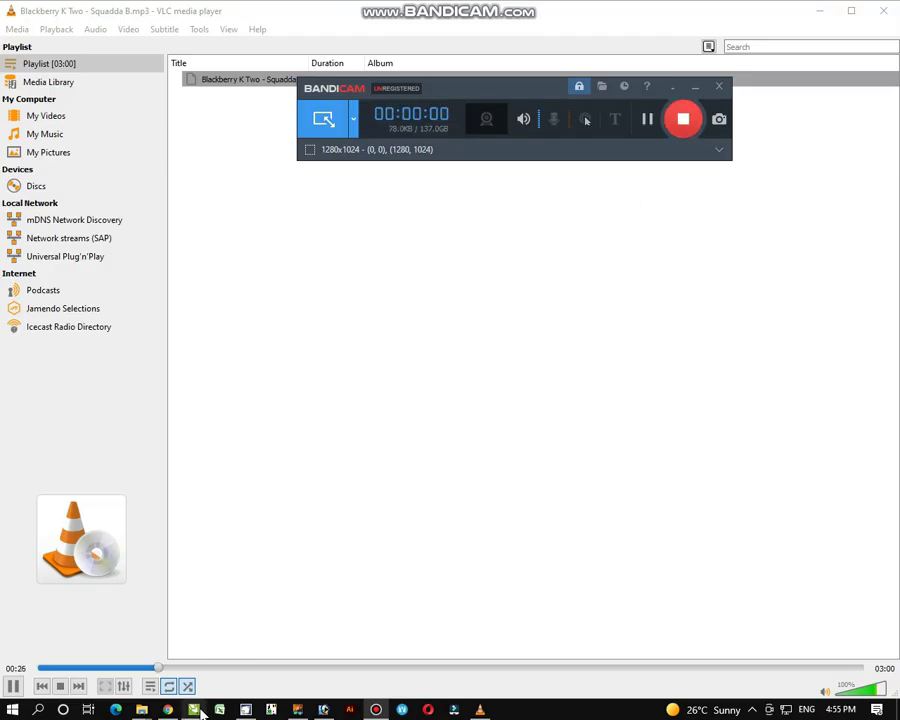
{"action": "left_click", "coordinate": [195, 709]}
{"action": "scroll", "coordinate": [629, 502], "scroll_direction": "down", "scroll_amount": 1}
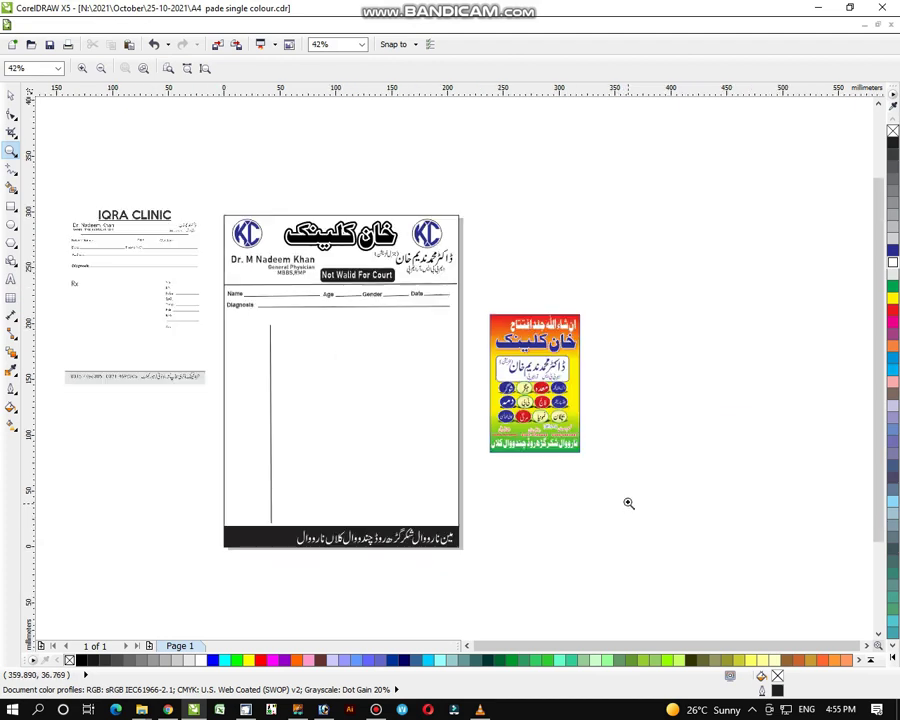
{"action": "left_click_drag", "start_coordinate": [175, 150], "coordinate": [620, 600]}
{"action": "left_click_drag", "start_coordinate": [212, 179], "coordinate": [582, 485]}
{"action": "left_click_drag", "start_coordinate": [137, 125], "coordinate": [594, 511]}
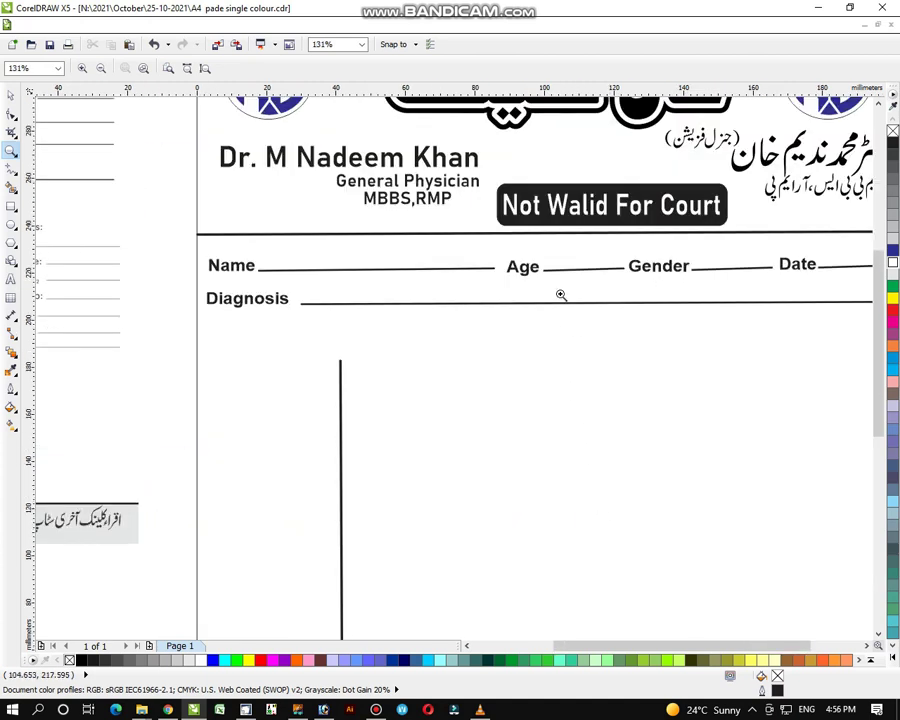
{"action": "scroll", "coordinate": [560, 294], "scroll_direction": "down", "scroll_amount": 2}
{"action": "left_click_drag", "start_coordinate": [344, 220], "coordinate": [769, 338]}
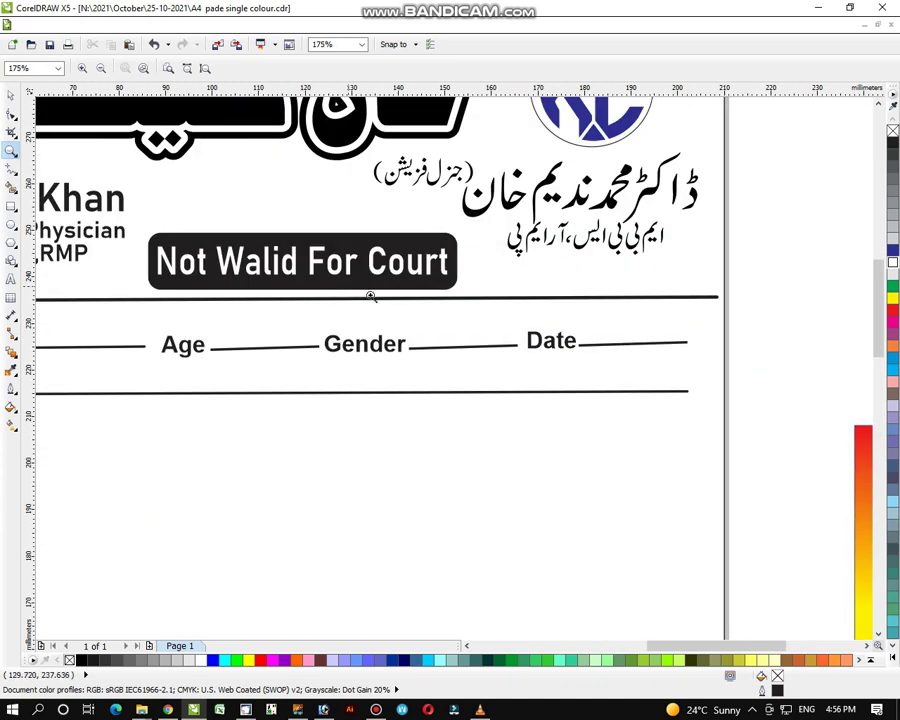
{"action": "scroll", "coordinate": [755, 446], "scroll_direction": "up", "scroll_amount": 2}
{"action": "scroll", "coordinate": [640, 400], "scroll_direction": "down", "scroll_amount": 2}
{"action": "scroll", "coordinate": [450, 388], "scroll_direction": "down", "scroll_amount": 2}
{"action": "left_click_drag", "start_coordinate": [148, 182], "coordinate": [544, 484]}
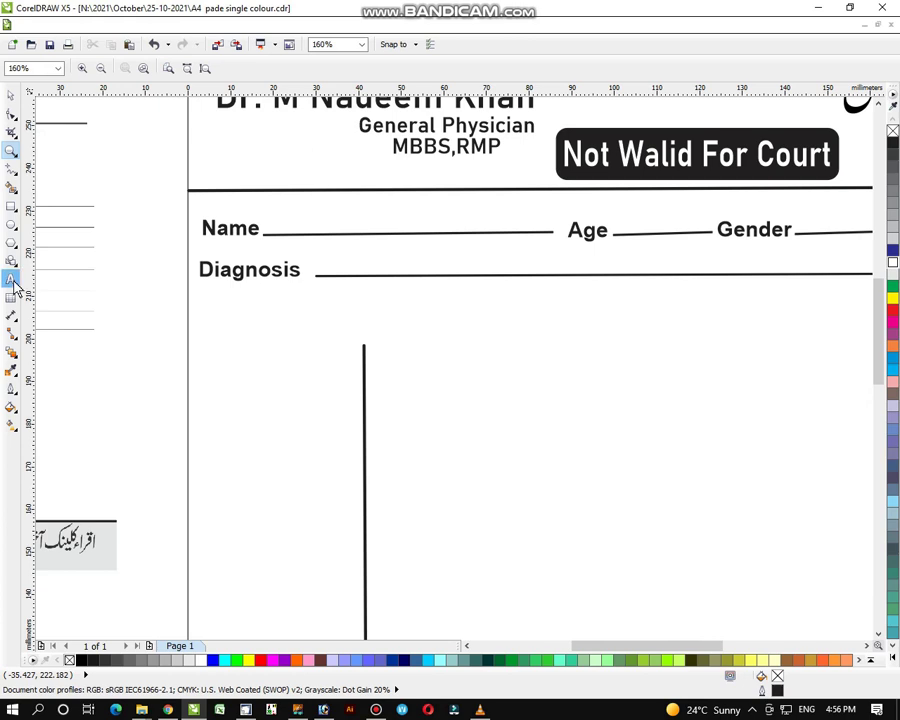
Type a letter R below Diagnosis, enlarge it to about 42 pt and move it lower.
{"action": "left_click", "coordinate": [11, 279]}
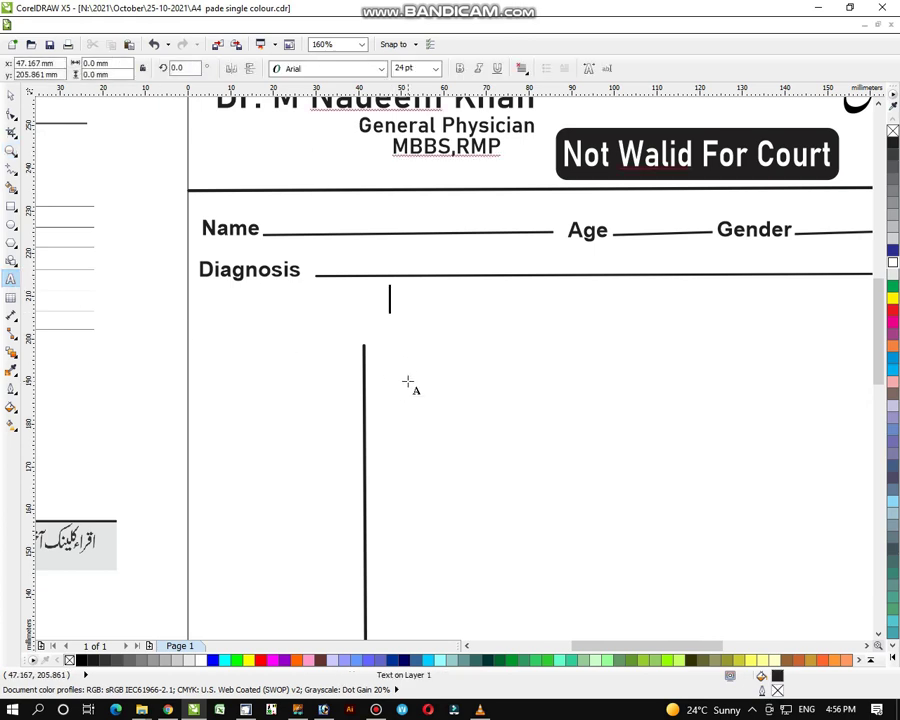
{"action": "type", "text": "R"}
{"action": "key", "text": "Escape"}
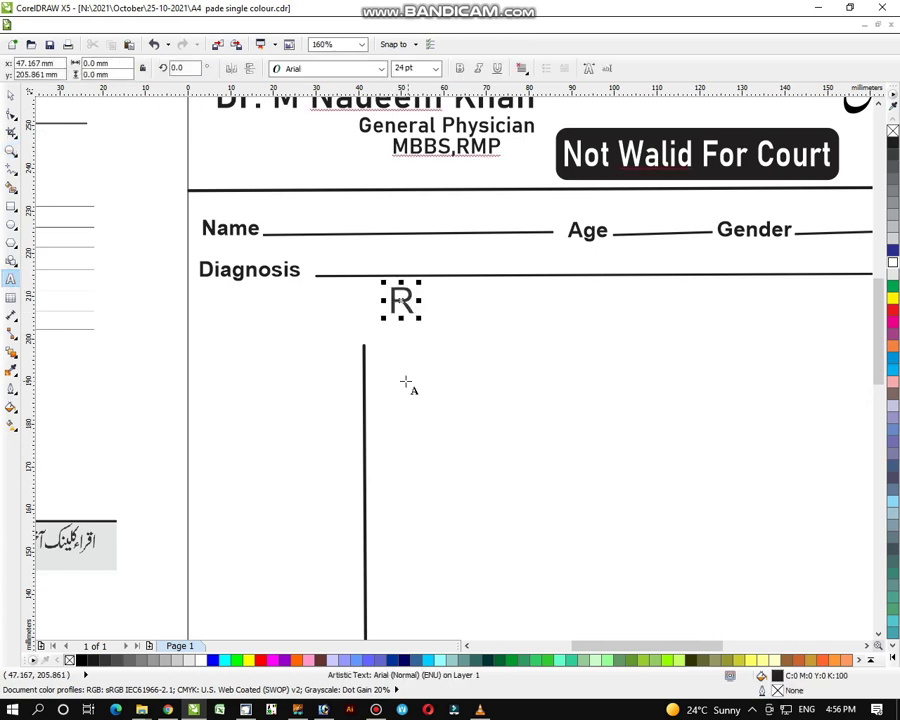
{"action": "left_click", "coordinate": [8, 97]}
{"action": "left_click_drag", "start_coordinate": [421, 282], "coordinate": [430, 275]}
{"action": "left_click_drag", "start_coordinate": [415, 323], "coordinate": [411, 341]}
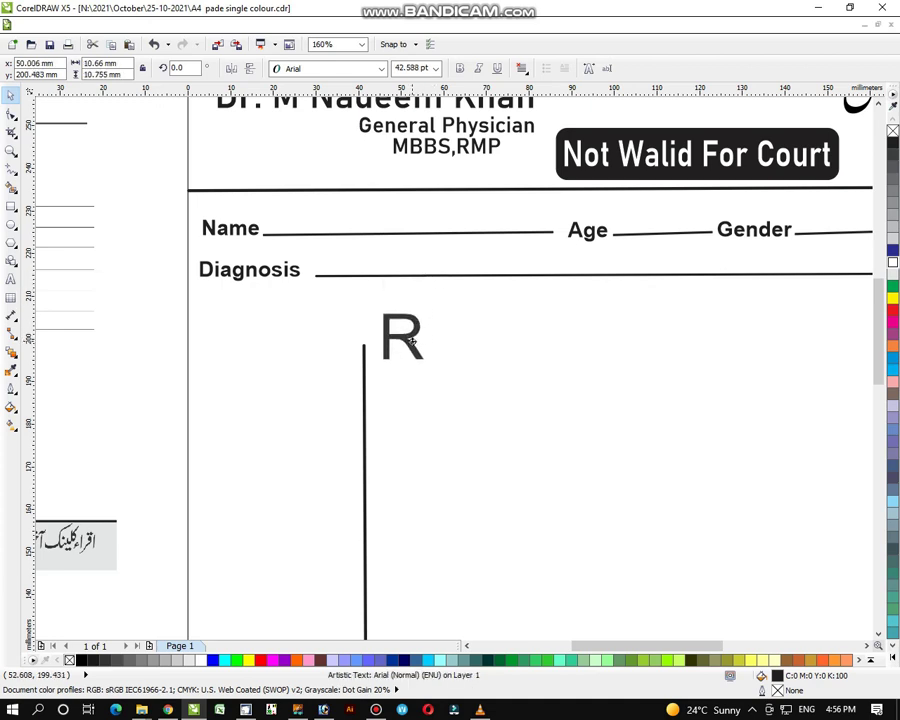
Zoom out to the whole layout, then marquee-zoom onto the prescription page.
{"action": "left_click", "coordinate": [11, 150]}
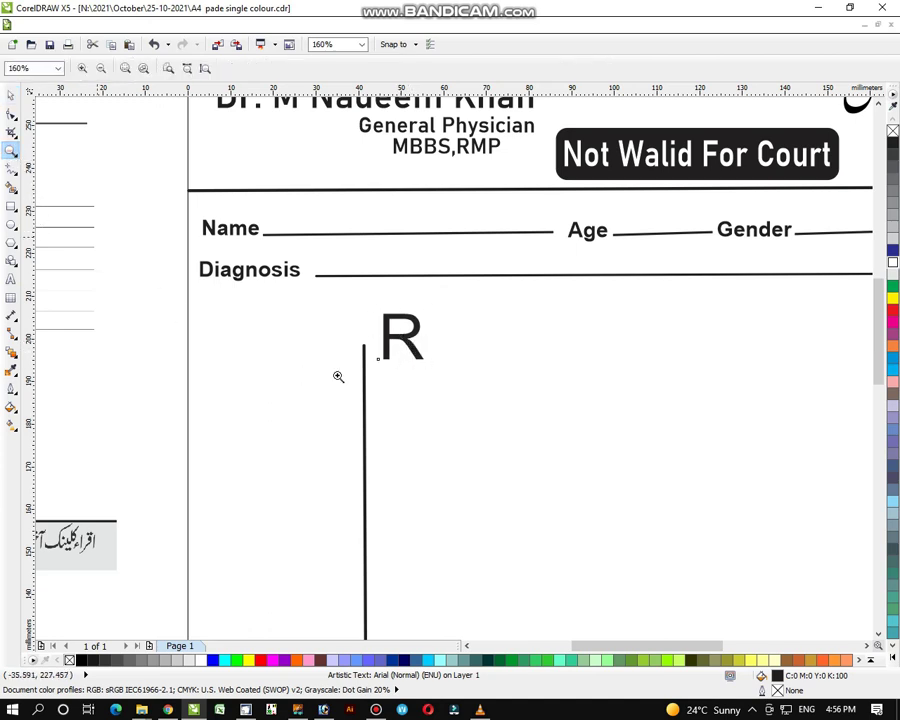
{"action": "right_click", "coordinate": [435, 419]}
{"action": "right_click", "coordinate": [456, 438]}
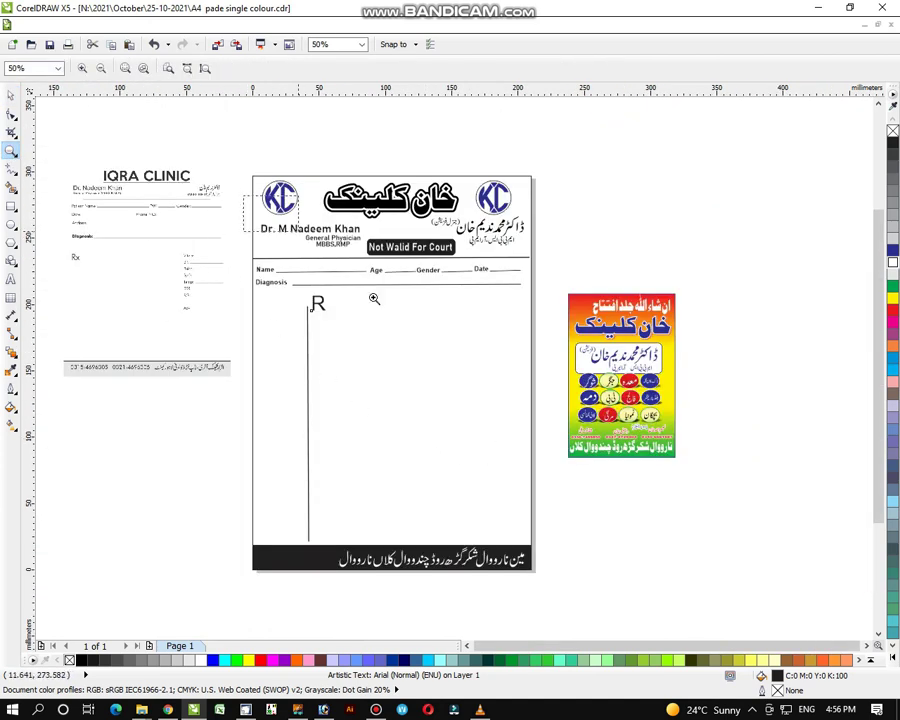
{"action": "left_click_drag", "start_coordinate": [251, 195], "coordinate": [589, 569]}
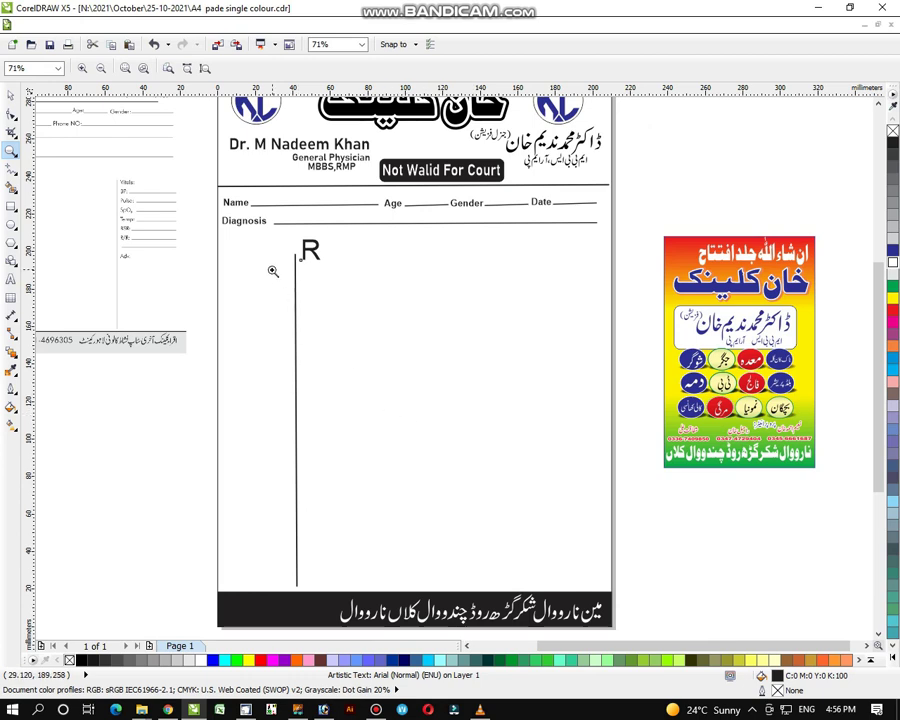
Move the vertical divider toward the page's right side and shift the R left to the margin.
{"action": "left_click", "coordinate": [10, 95]}
{"action": "left_click", "coordinate": [296, 360]}
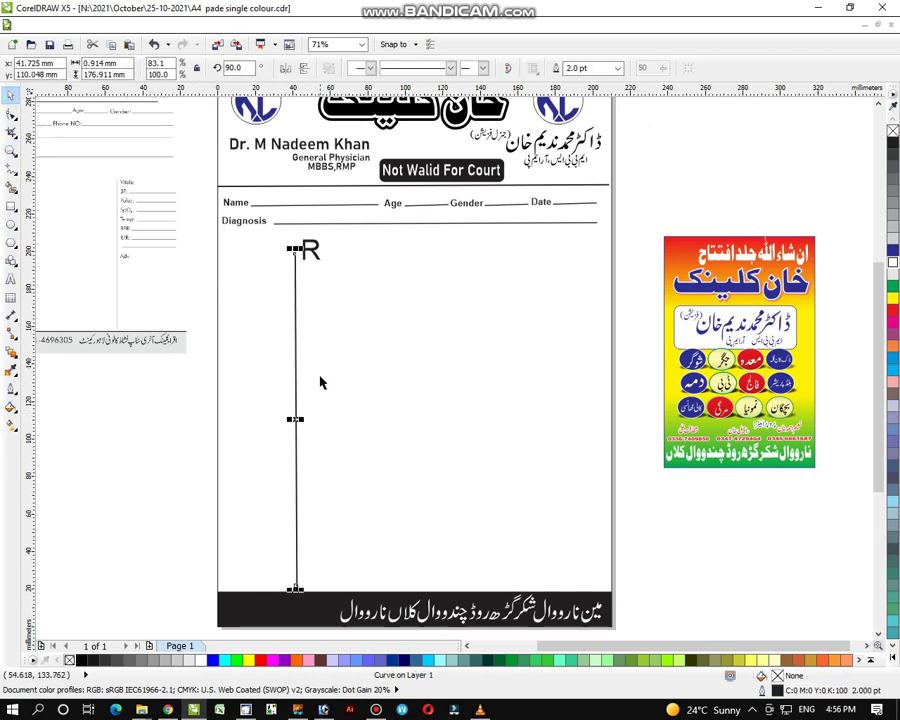
{"action": "left_click_drag", "start_coordinate": [296, 420], "coordinate": [540, 418]}
{"action": "left_click", "coordinate": [649, 488]}
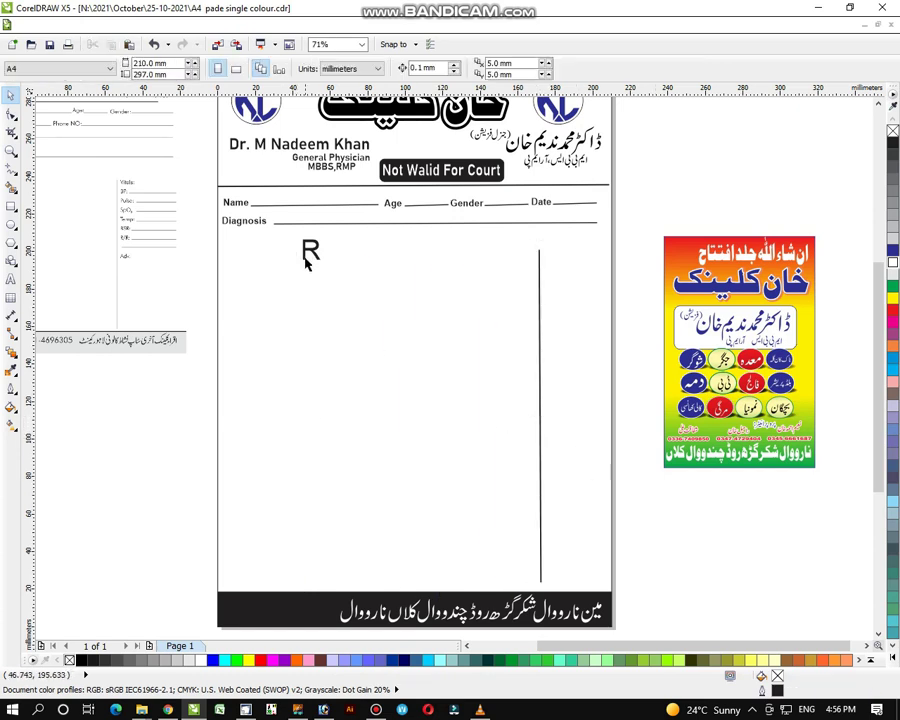
{"action": "left_click", "coordinate": [311, 252]}
{"action": "left_click_drag", "start_coordinate": [313, 254], "coordinate": [249, 253]}
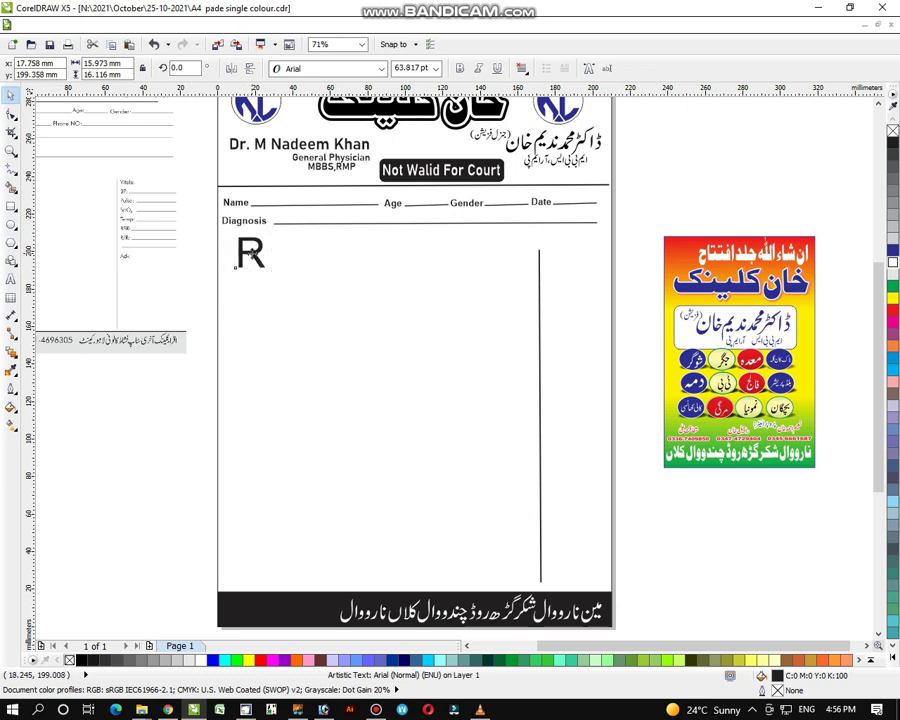
Duplicate the R beside itself, change the copy to 'x' and enlarge it to about 85 pt.
{"action": "left_click_drag", "start_coordinate": [250, 268], "coordinate": [290, 270]}
{"action": "right_click", "coordinate": [290, 270]}
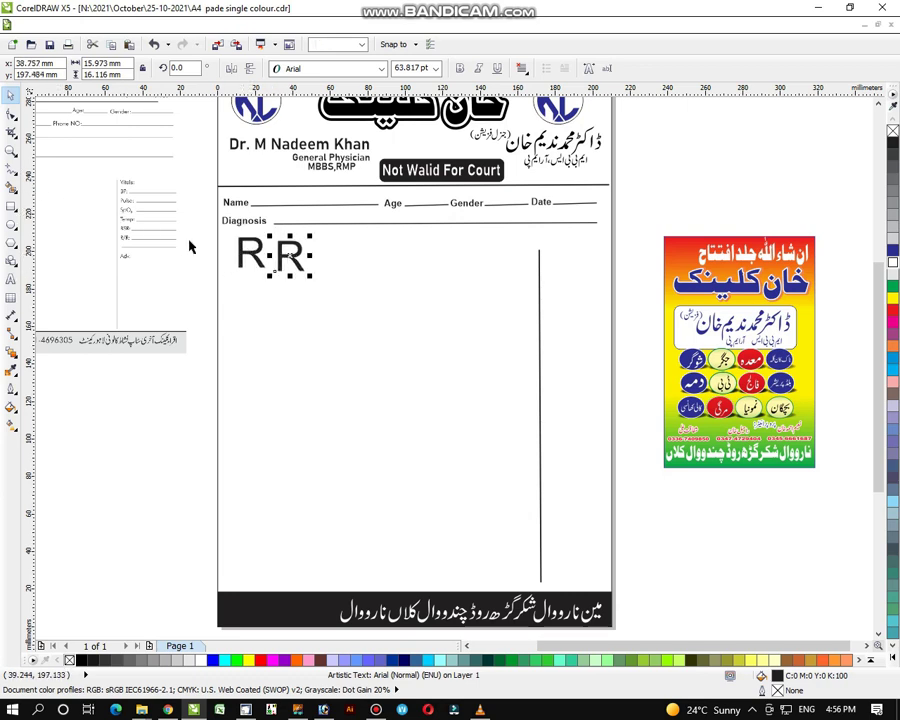
{"action": "left_click", "coordinate": [9, 278]}
{"action": "key", "text": "BackSpace"}
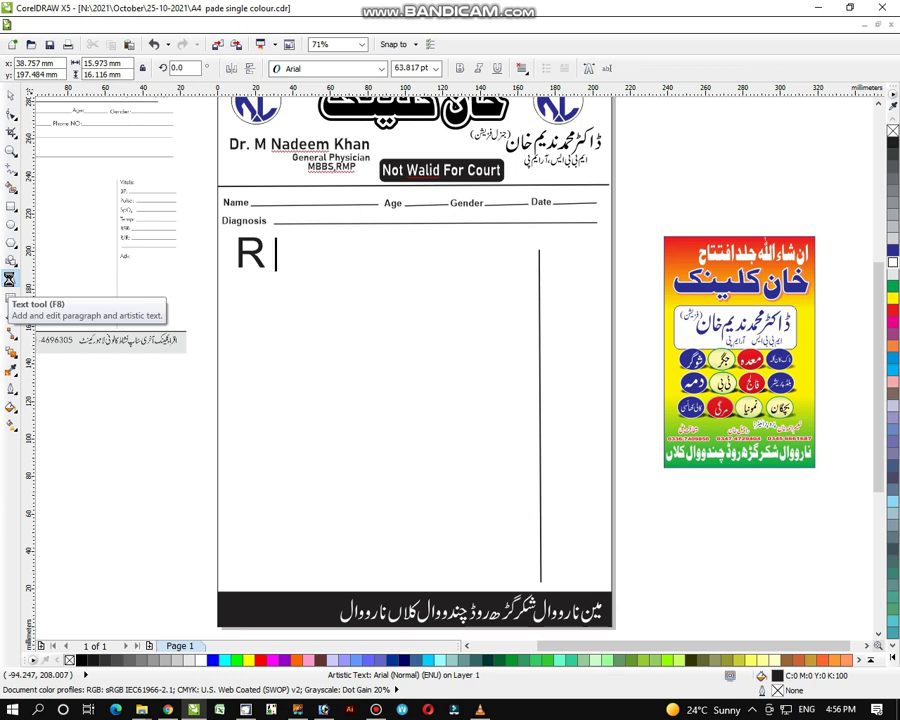
{"action": "type", "text": "x"}
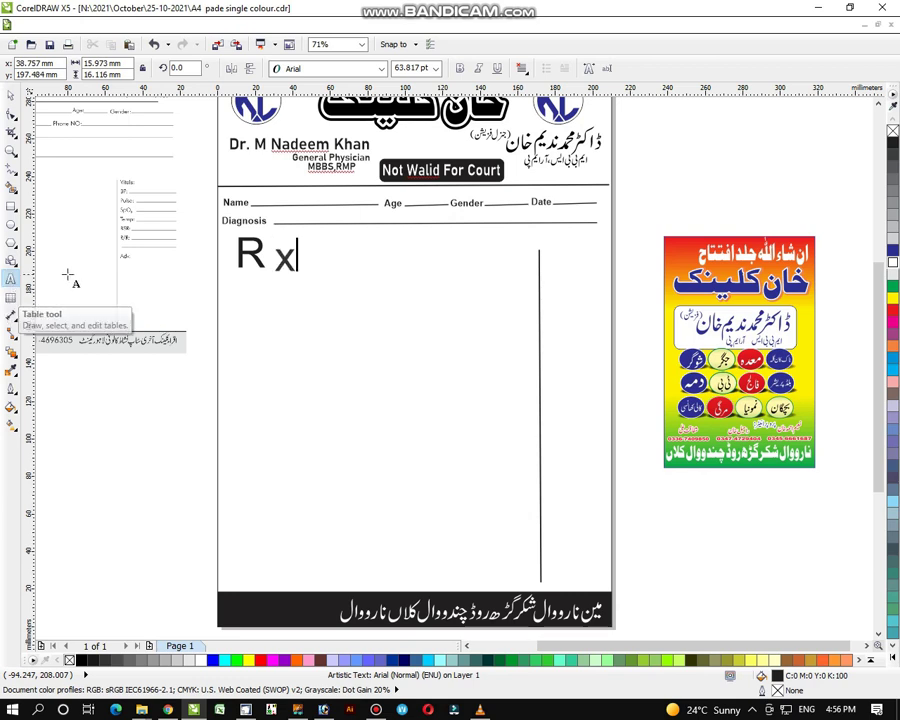
{"action": "left_click", "coordinate": [9, 95]}
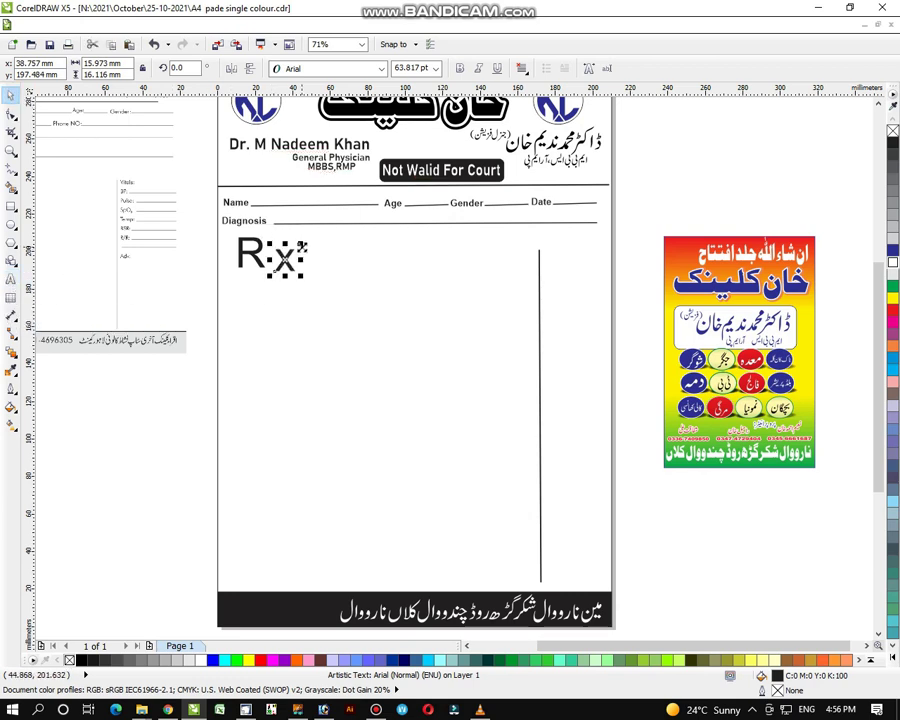
{"action": "left_click_drag", "start_coordinate": [304, 244], "coordinate": [265, 271]}
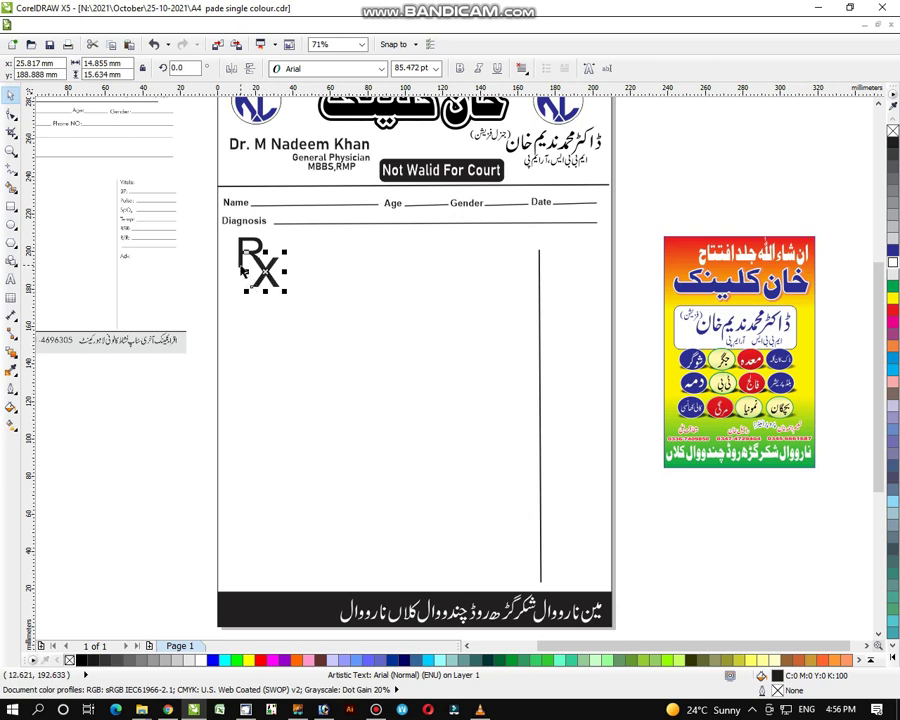
Group the R and x into an Rx symbol and scale the group down.
{"action": "left_click", "coordinate": [249, 268], "text": "shift"}
{"action": "key", "text": "ctrl+g"}
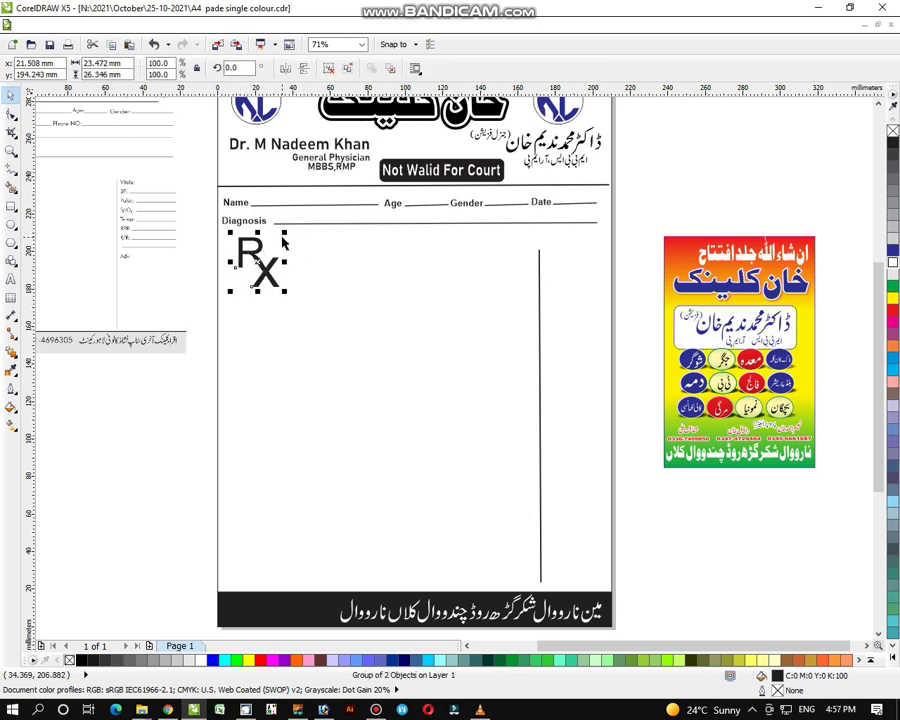
{"action": "mouse_move", "coordinate": [285, 233]}
{"action": "left_mouse_down"}
{"action": "mouse_move", "coordinate": [281, 245]}
{"action": "mouse_move", "coordinate": [278, 237]}
{"action": "left_mouse_up"}
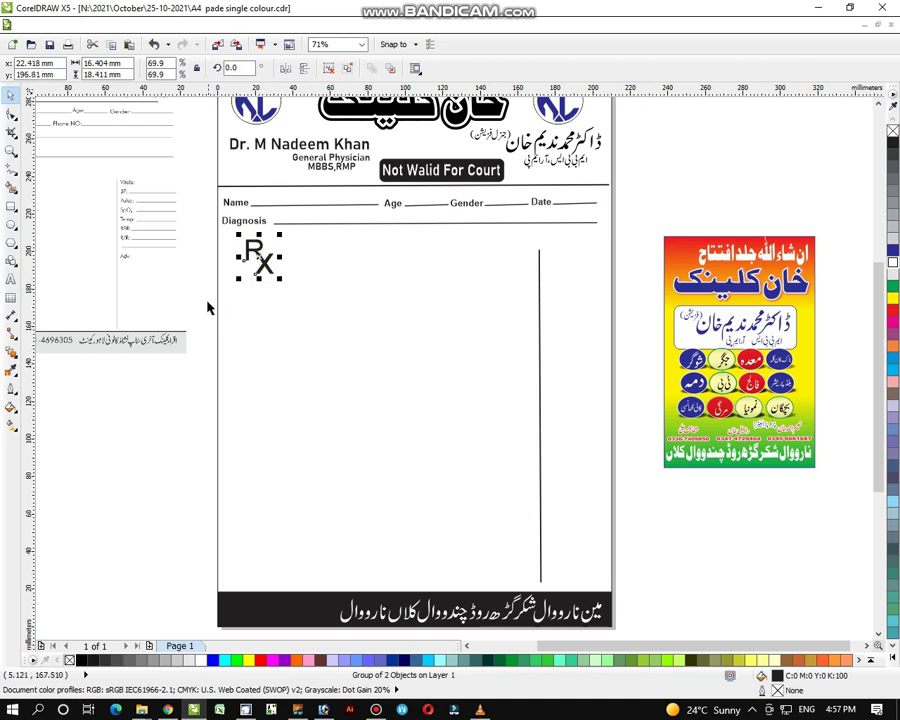
{"action": "key", "text": "Escape"}
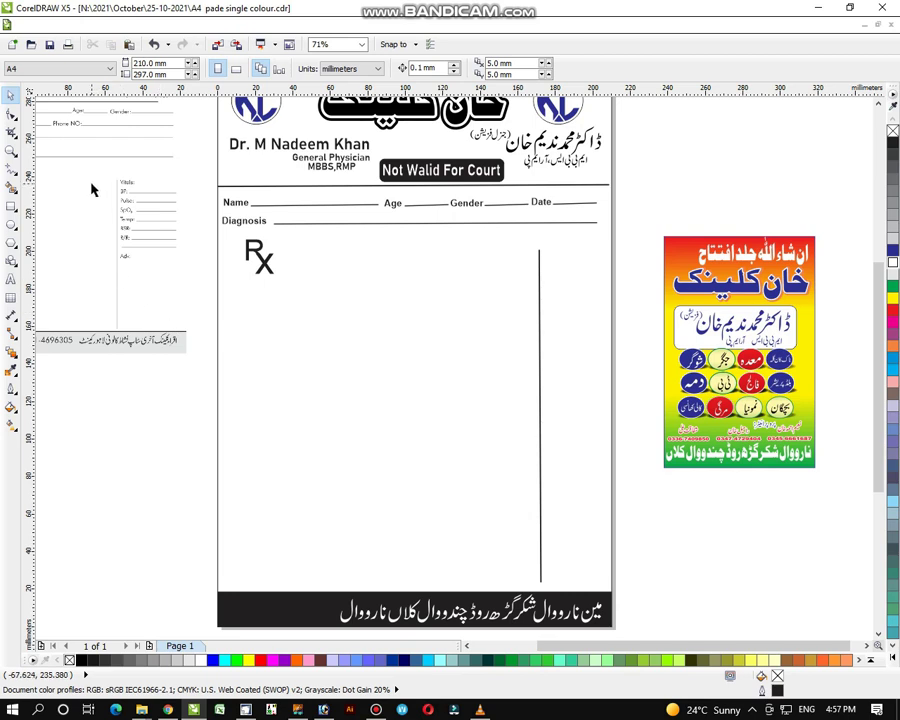
Zoom in closely on the Vitals column and Rx symbol area.
{"action": "left_click", "coordinate": [11, 150]}
{"action": "left_click_drag", "start_coordinate": [100, 152], "coordinate": [484, 400]}
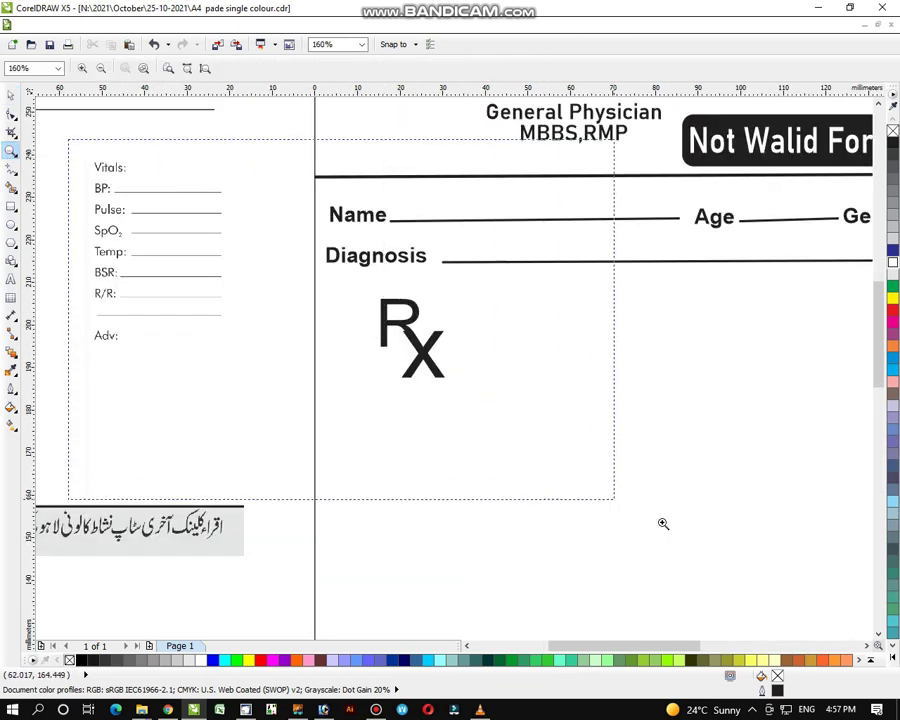
{"action": "left_click", "coordinate": [663, 523]}
{"action": "left_click", "coordinate": [11, 113]}
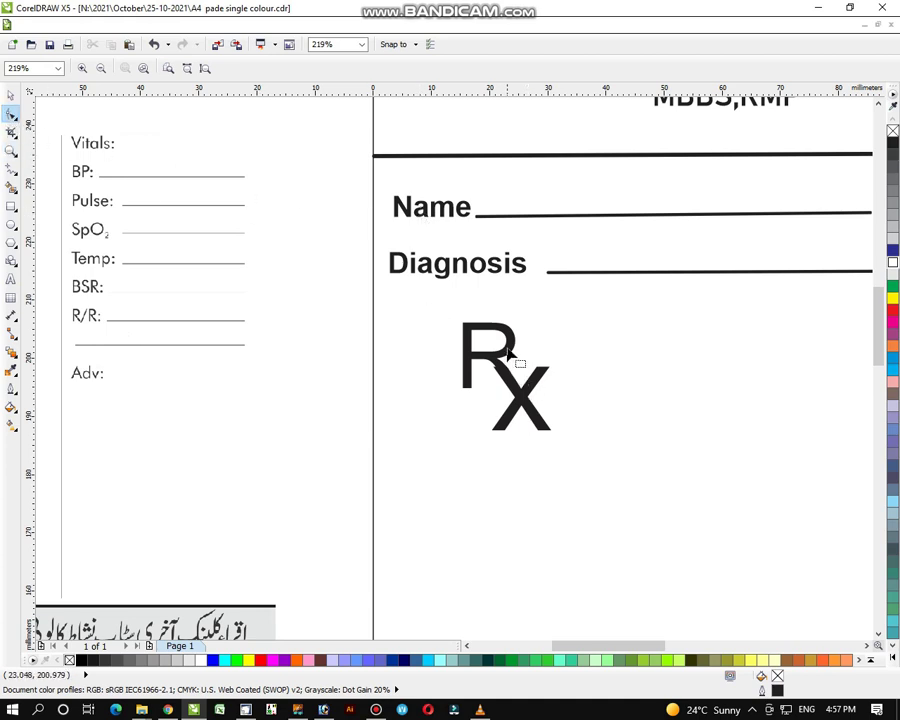
Ungroup the Rx symbol, shrink the x to about 89% (53.3 pt), and regroup it with the R.
{"action": "left_click", "coordinate": [11, 94]}
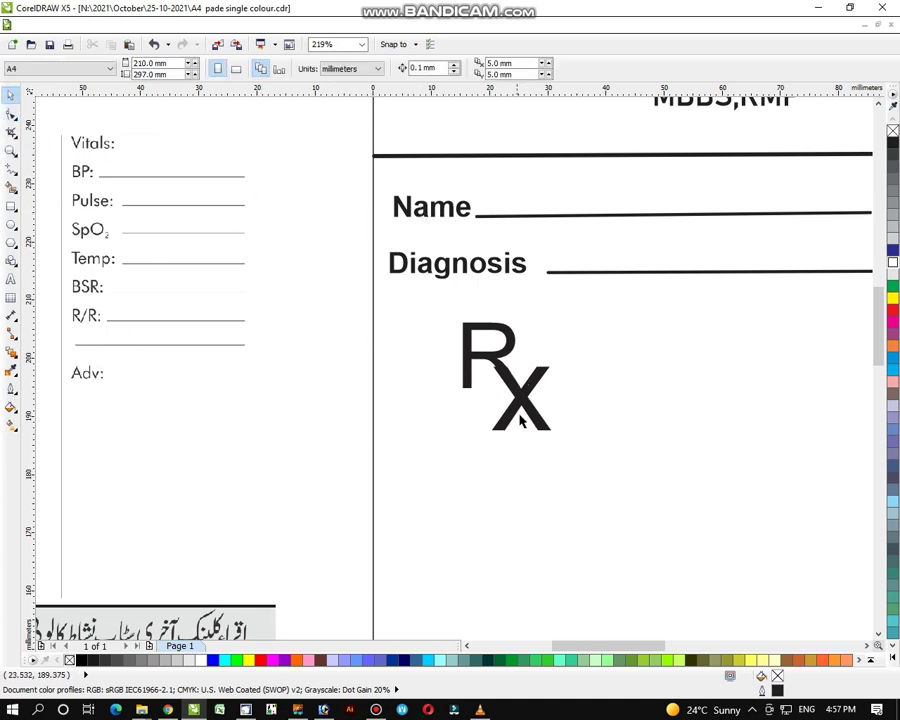
{"action": "left_click", "coordinate": [461, 377]}
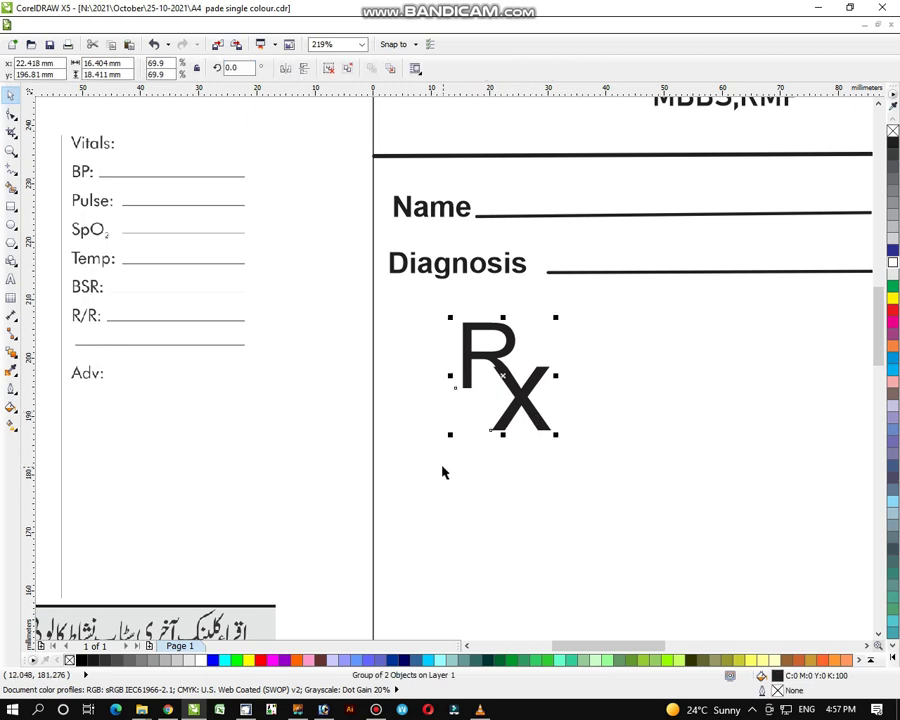
{"action": "key", "text": "ctrl+u"}
{"action": "left_click", "coordinate": [335, 599]}
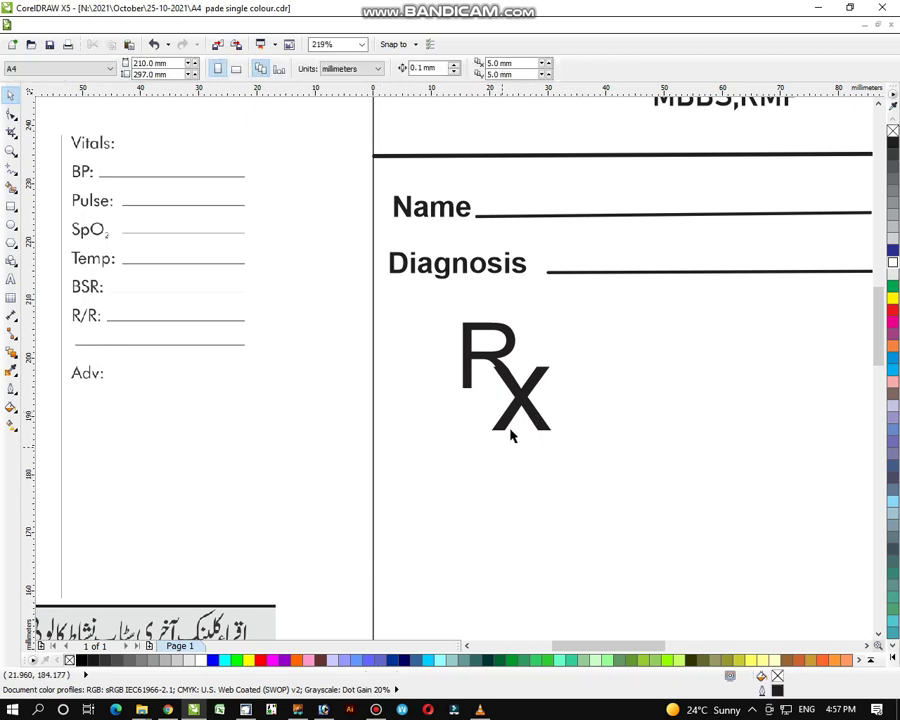
{"action": "left_click", "coordinate": [530, 412]}
{"action": "left_click_drag", "start_coordinate": [556, 366], "coordinate": [522, 400]}
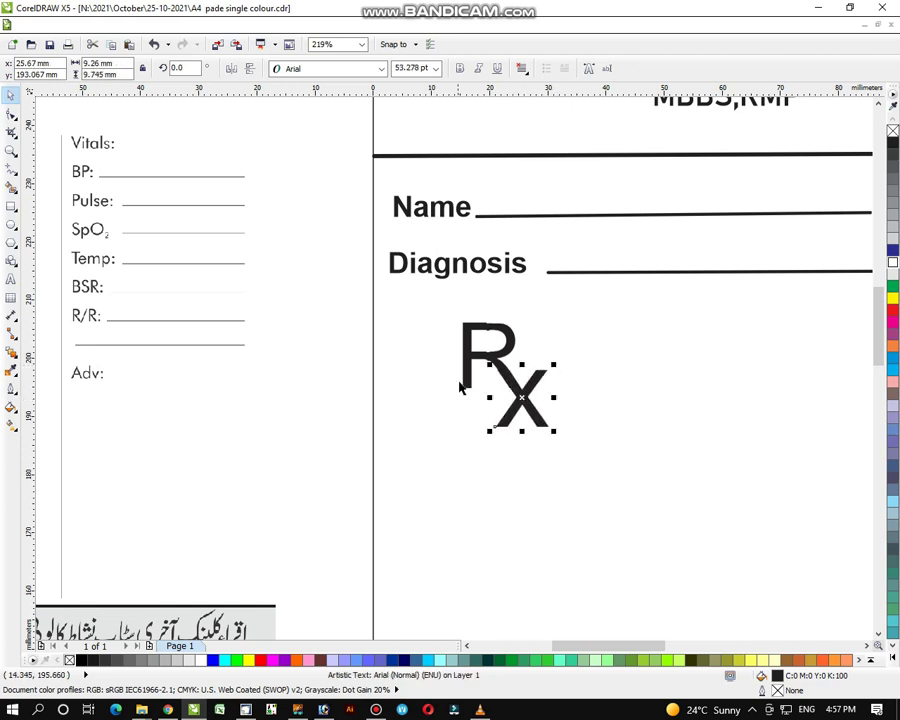
{"action": "left_click", "coordinate": [469, 384], "text": "shift"}
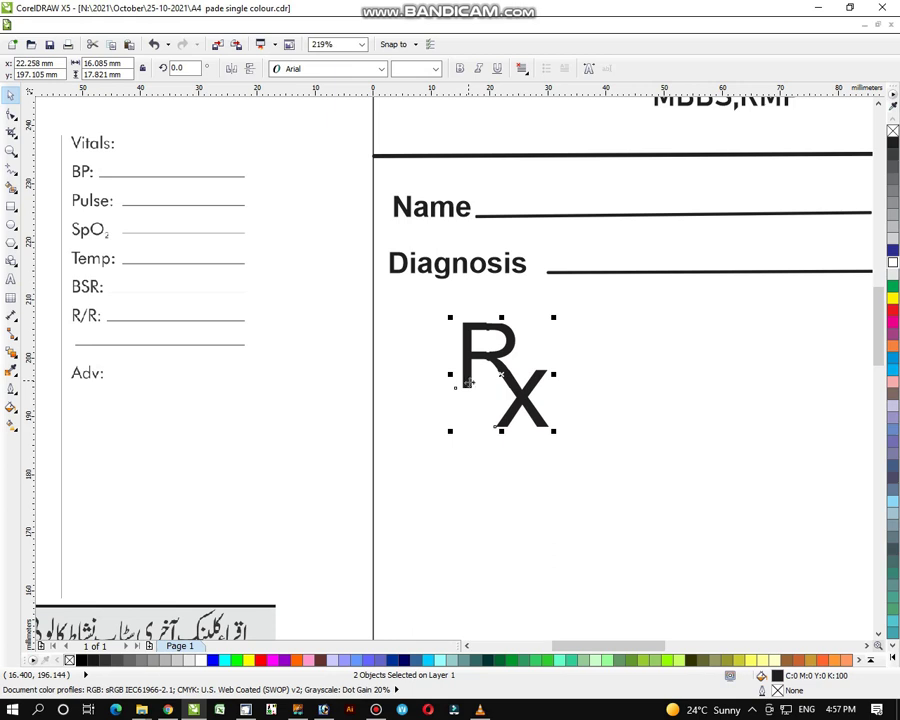
{"action": "key", "text": "ctrl+g"}
{"action": "left_click", "coordinate": [350, 595]}
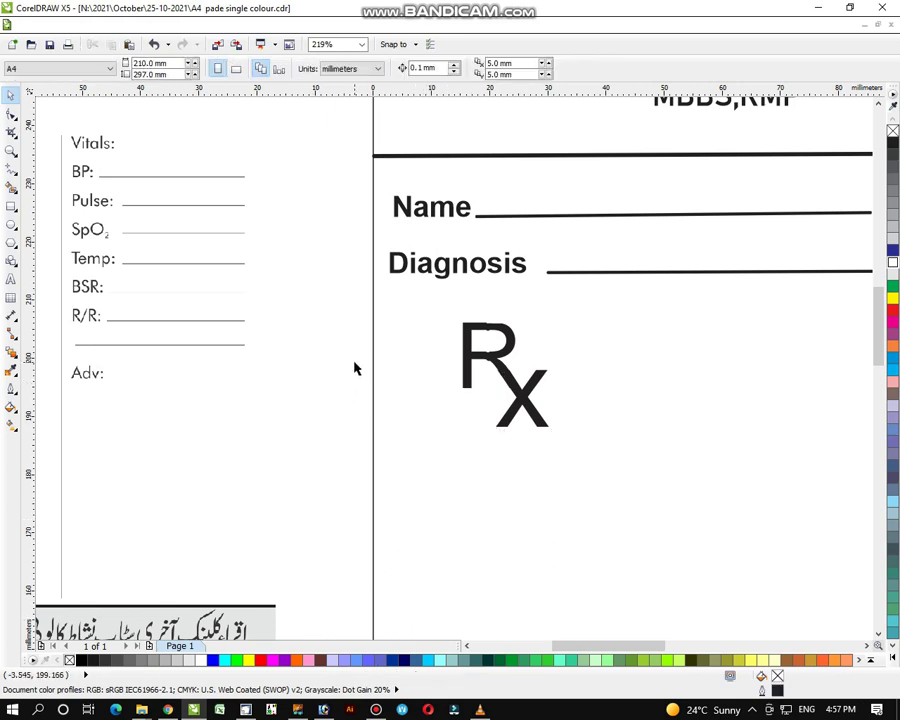
Copy the Diagnosis label beside the Adv line, shrink it to about 9 pt, and retype it as the Vitals list.
{"action": "left_click", "coordinate": [457, 265]}
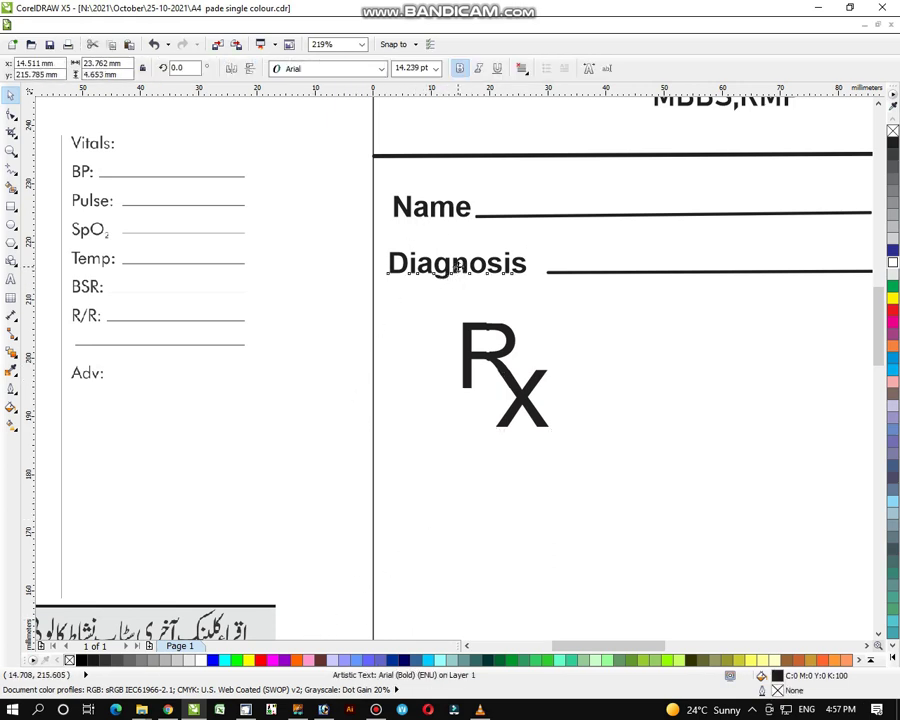
{"action": "left_click_drag", "start_coordinate": [457, 265], "coordinate": [229, 374]}
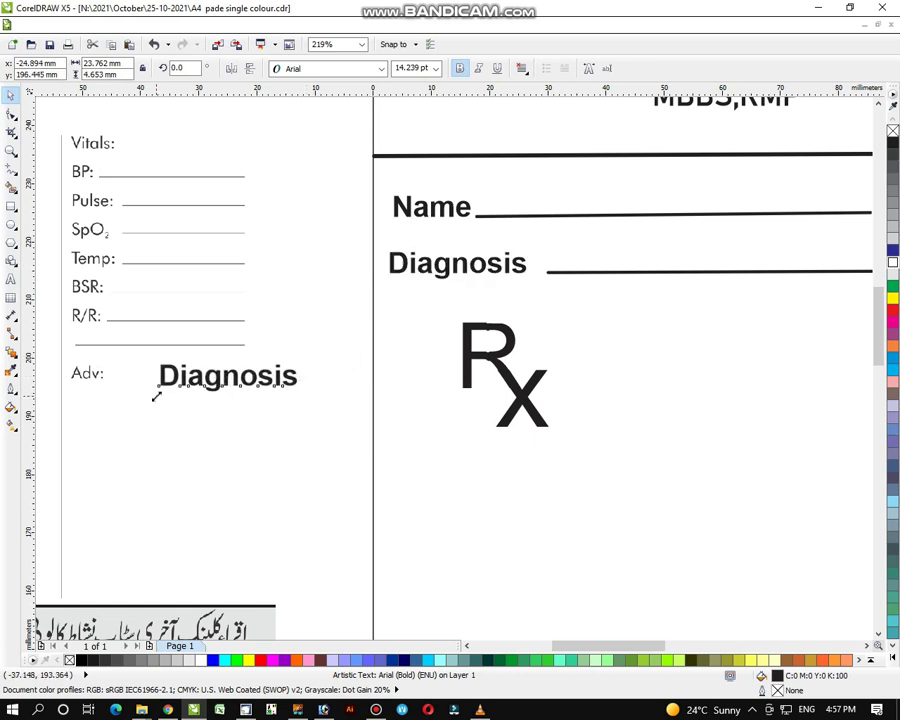
{"action": "left_click_drag", "start_coordinate": [156, 397], "coordinate": [205, 400]}
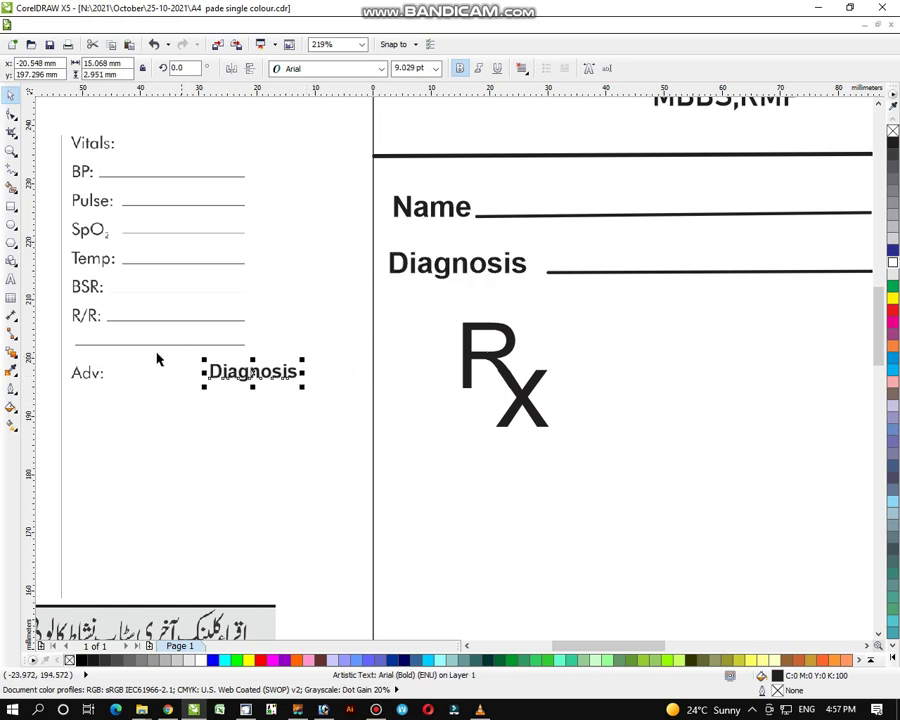
{"action": "left_click", "coordinate": [10, 280]}
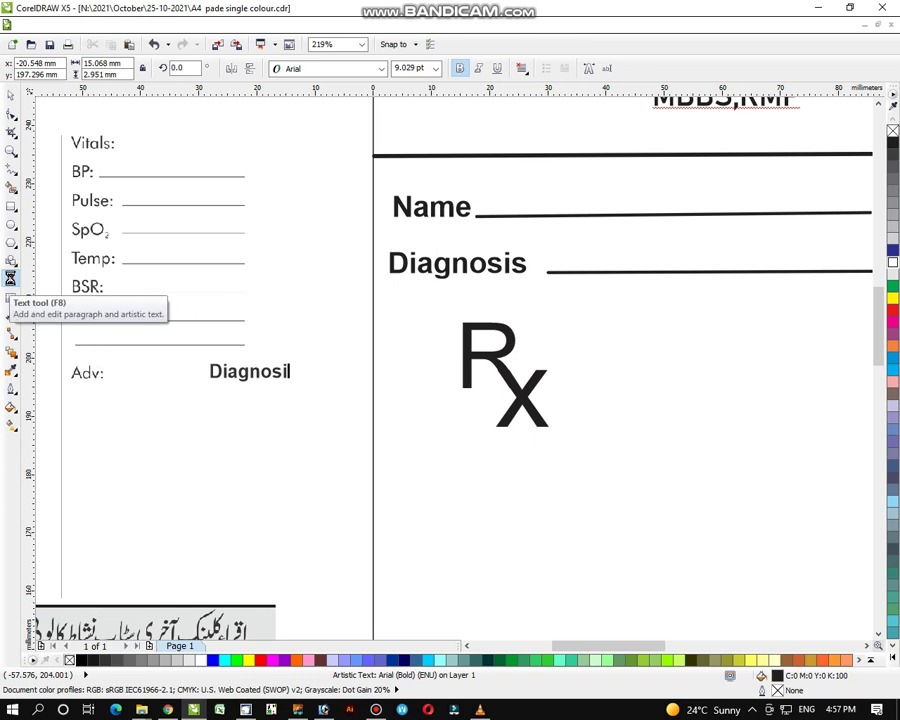
{"action": "key", "text": "ctrl+a"}
{"action": "key", "text": "BackSpace"}
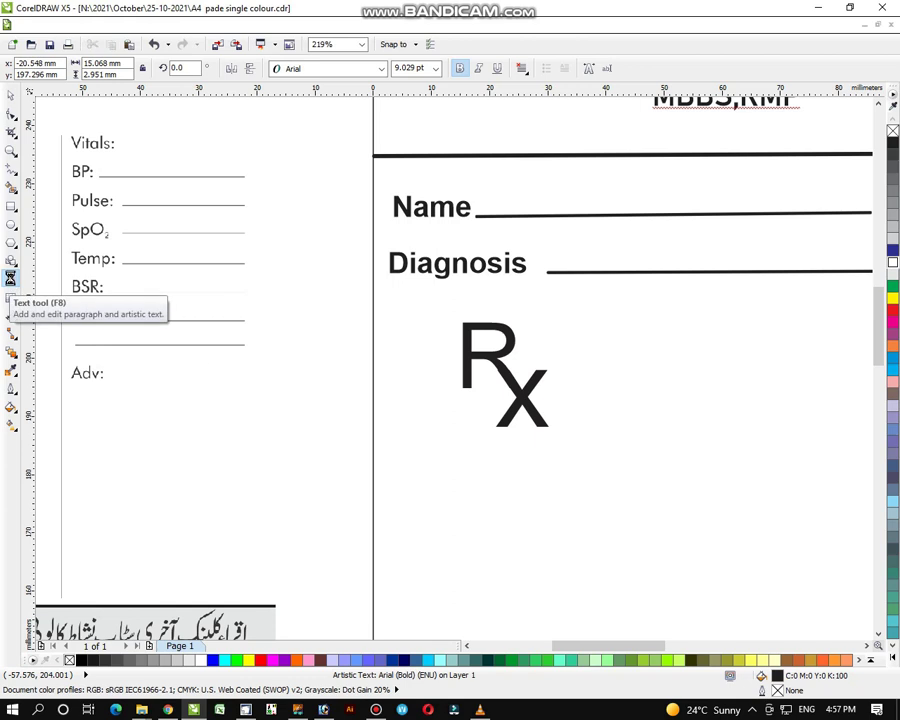
{"action": "type", "text": "Vitals "}
{"action": "type", "text": "BP"}
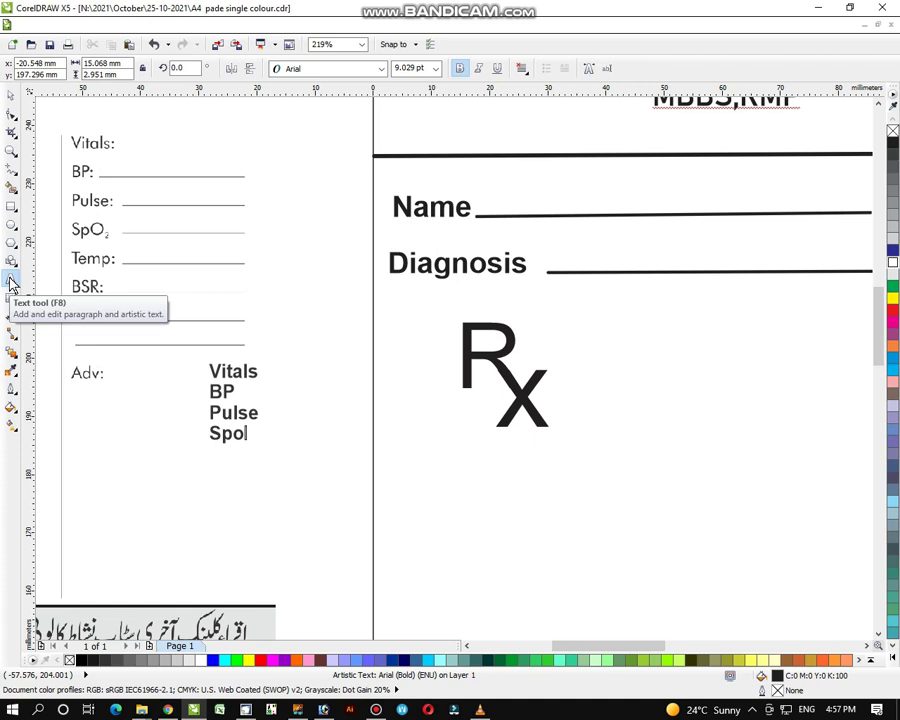
{"action": "key", "text": "BackSpace"}
{"action": "type", "text": "mp"}
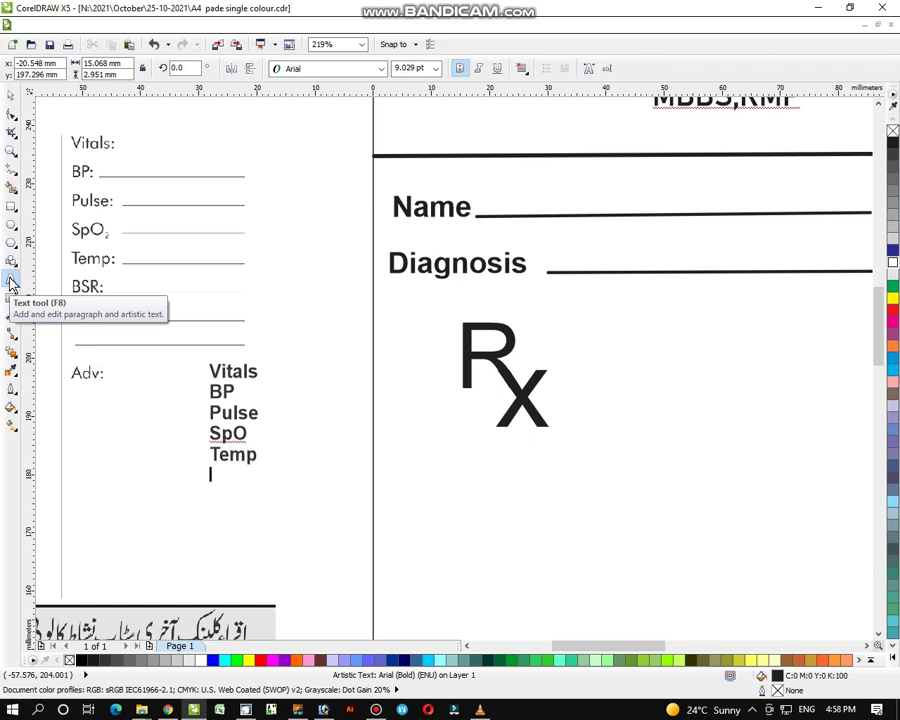
Add BSR, R/R and Adv. lines after Temp in the vitals list.
{"action": "left_click", "coordinate": [11, 284]}
{"action": "left_click", "coordinate": [569, 139]}
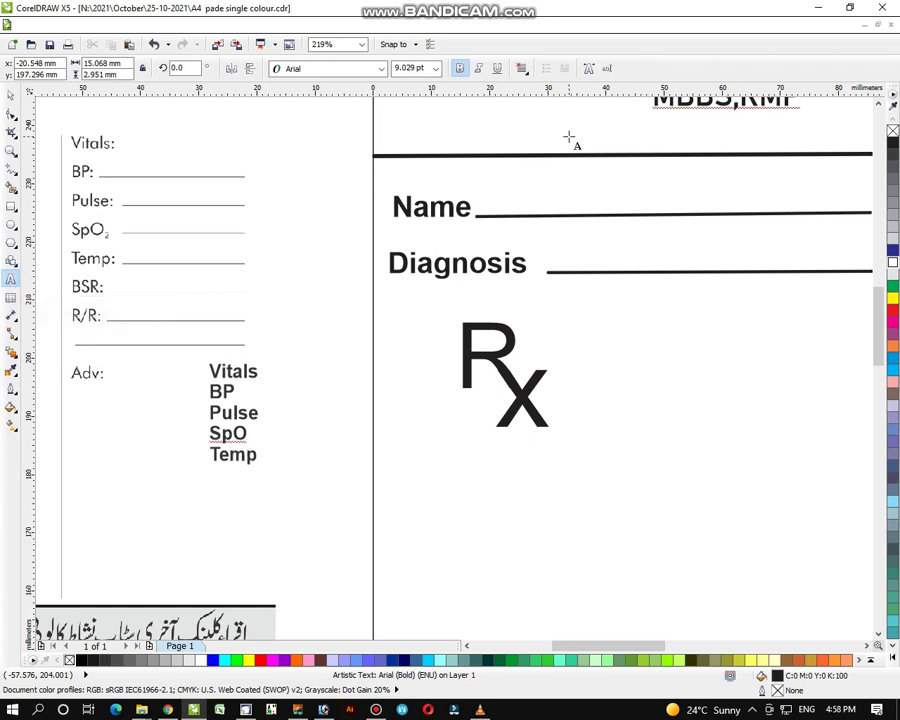
{"action": "type", "text": "BSR "}
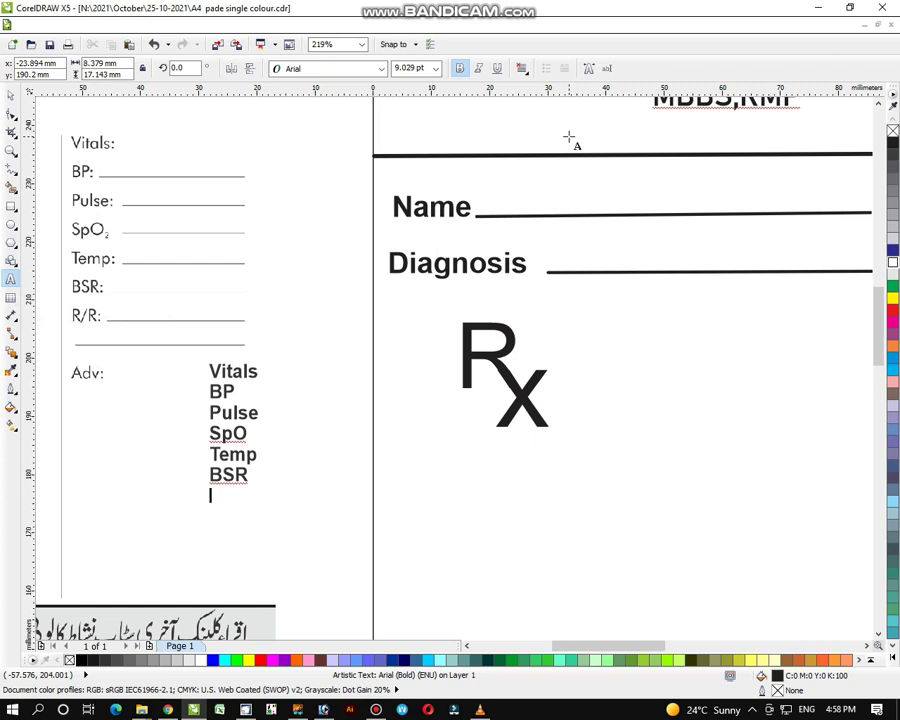
{"action": "type", "text": "R/R"}
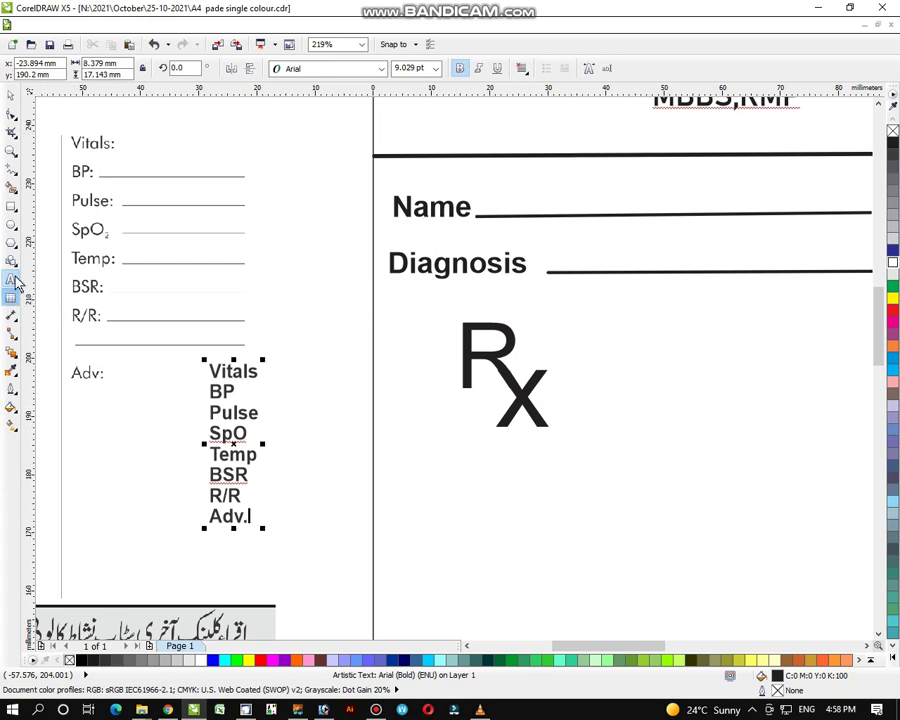
{"action": "left_click", "coordinate": [11, 150]}
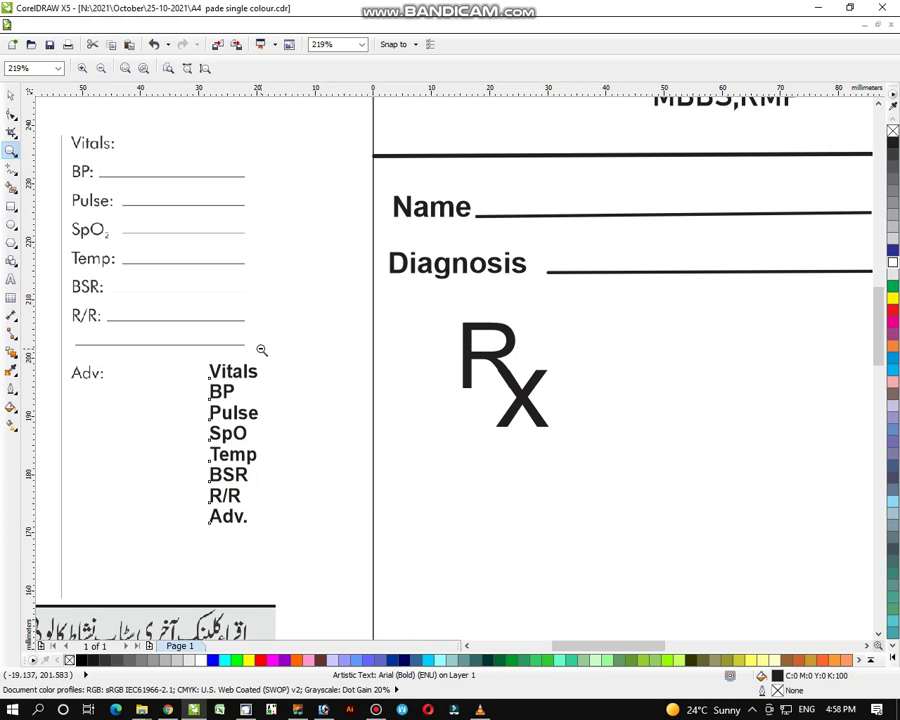
Enlarge the vitals list to about double size and move it below the Urdu strip.
{"action": "scroll", "coordinate": [259, 348], "scroll_direction": "down", "scroll_amount": 1}
{"action": "scroll", "coordinate": [283, 342], "scroll_direction": "down", "scroll_amount": 2}
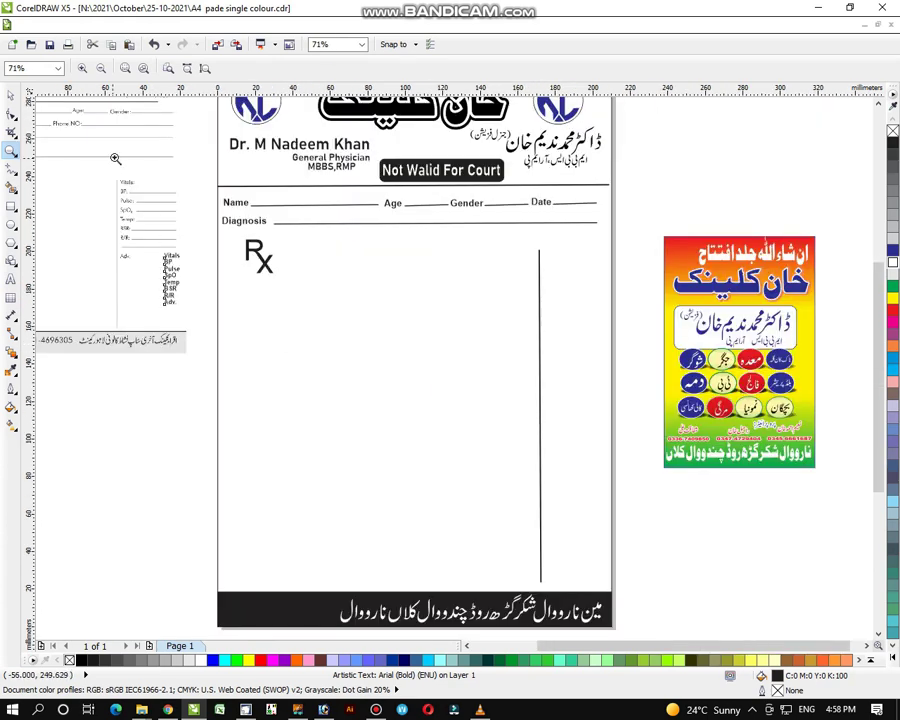
{"action": "left_click_drag", "start_coordinate": [115, 157], "coordinate": [714, 479]}
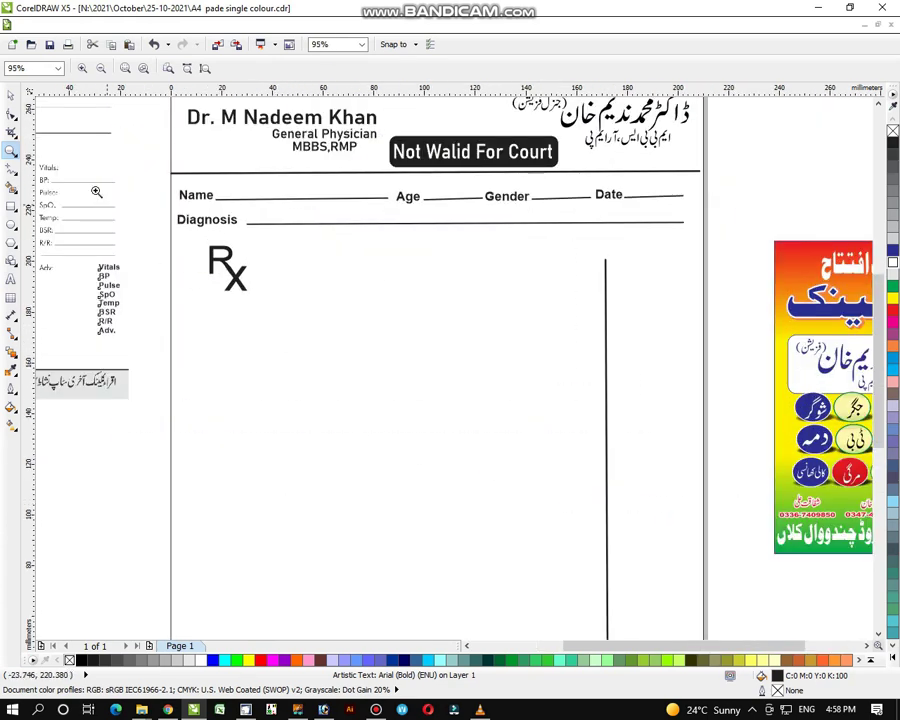
{"action": "left_click", "coordinate": [11, 94]}
{"action": "left_click_drag", "start_coordinate": [125, 259], "coordinate": [140, 223]}
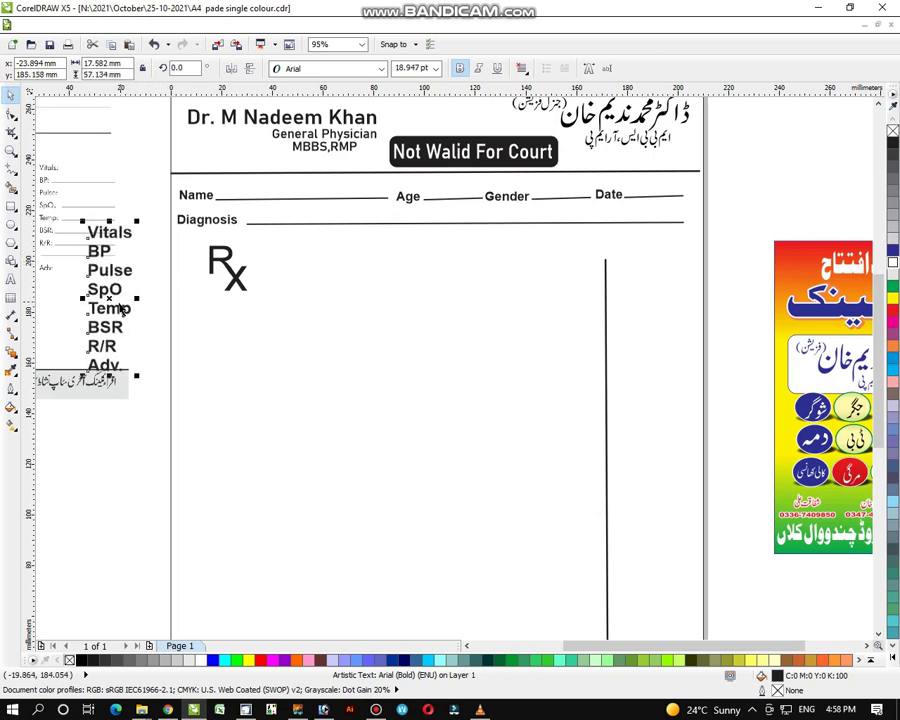
{"action": "left_click_drag", "start_coordinate": [107, 307], "coordinate": [105, 500]}
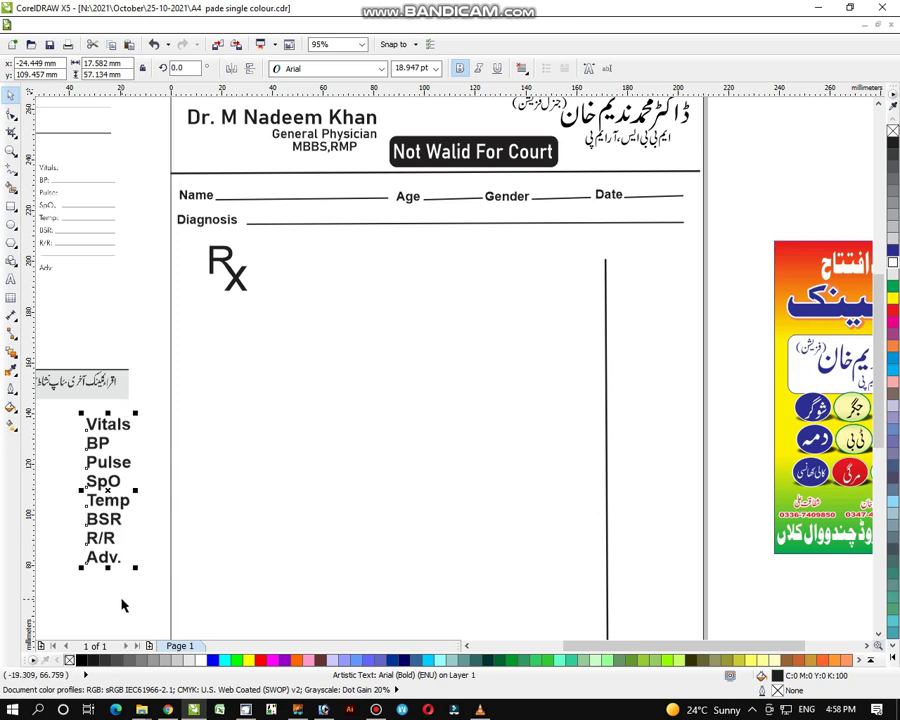
Break the list into eight separate lines with Ctrl+K and move them beside the page's right edge.
{"action": "key", "text": "ctrl+k"}
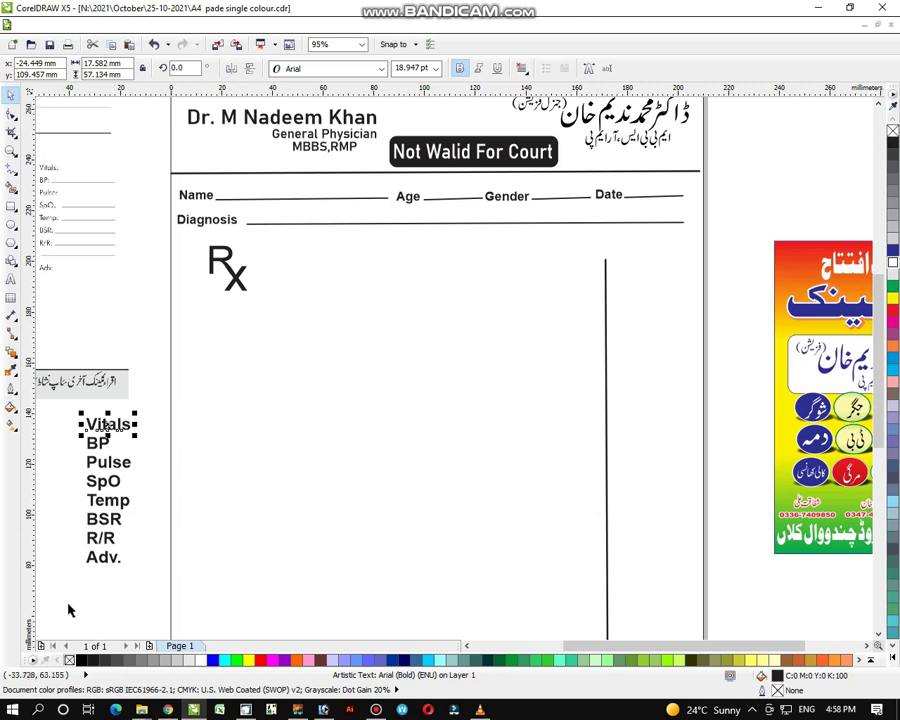
{"action": "left_click", "coordinate": [69, 610]}
{"action": "left_click_drag", "start_coordinate": [74, 600], "coordinate": [128, 410]}
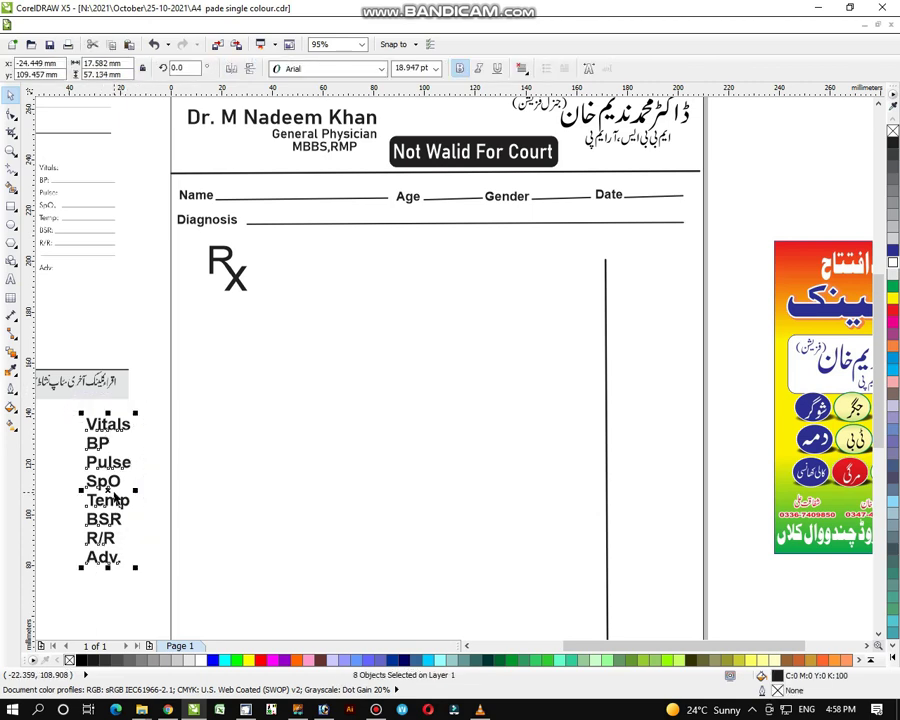
{"action": "left_click_drag", "start_coordinate": [108, 492], "coordinate": [741, 400]}
Zoom in on the right side of the page and clear the selection.
{"action": "left_click", "coordinate": [11, 148]}
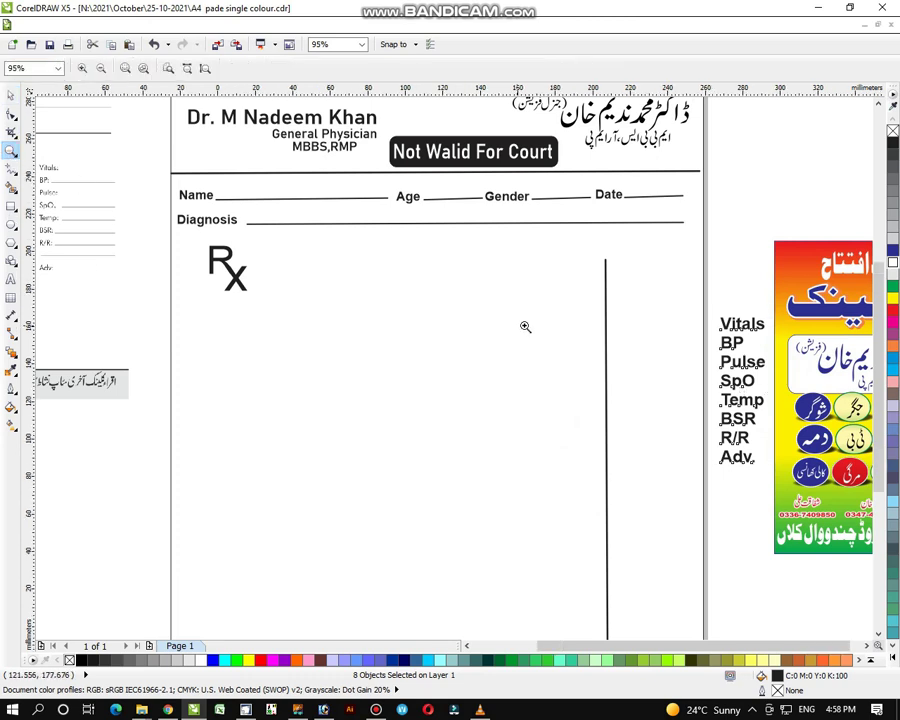
{"action": "scroll", "coordinate": [510, 250], "scroll_direction": "down", "scroll_amount": 1}
{"action": "left_click_drag", "start_coordinate": [484, 189], "coordinate": [793, 518]}
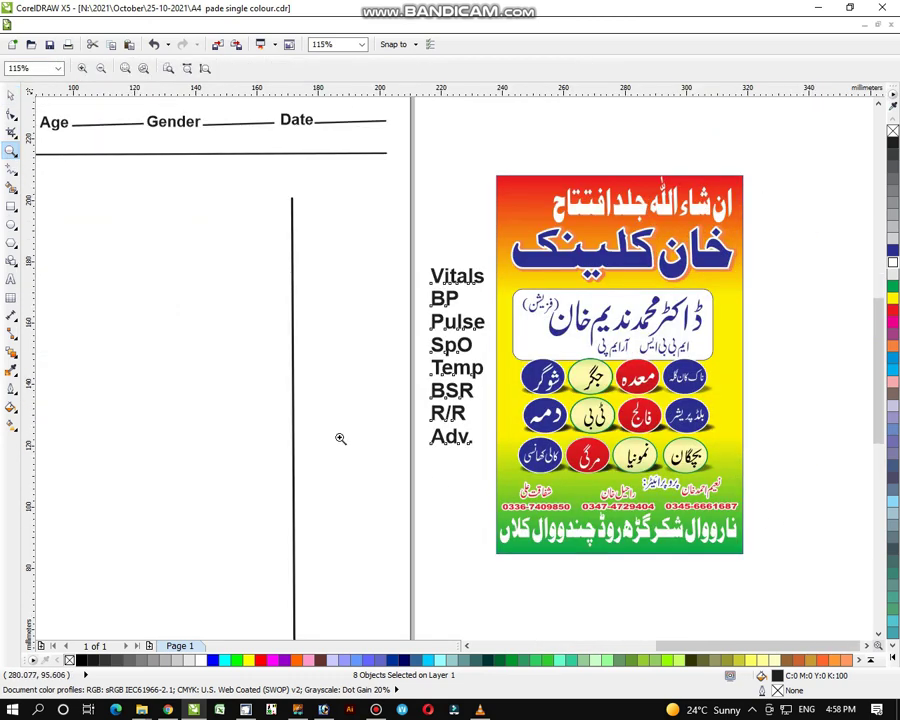
{"action": "left_click", "coordinate": [11, 95]}
{"action": "left_click", "coordinate": [474, 198]}
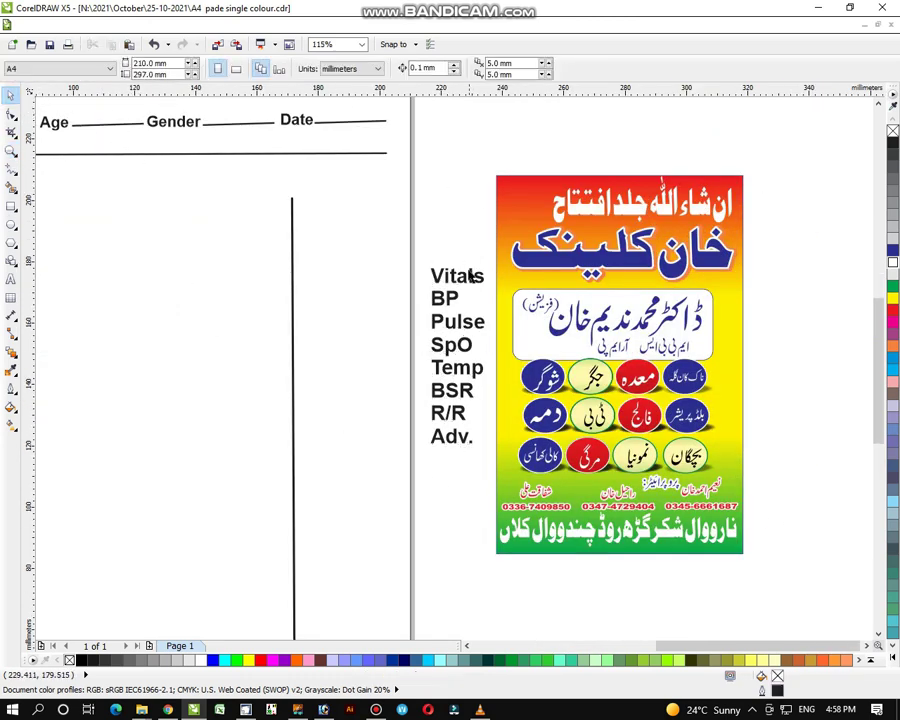
Move the Vitals heading to the right of the vertical divider line.
{"action": "left_click", "coordinate": [458, 277]}
{"action": "left_click_drag", "start_coordinate": [458, 277], "coordinate": [337, 203]}
{"action": "left_click", "coordinate": [445, 285]}
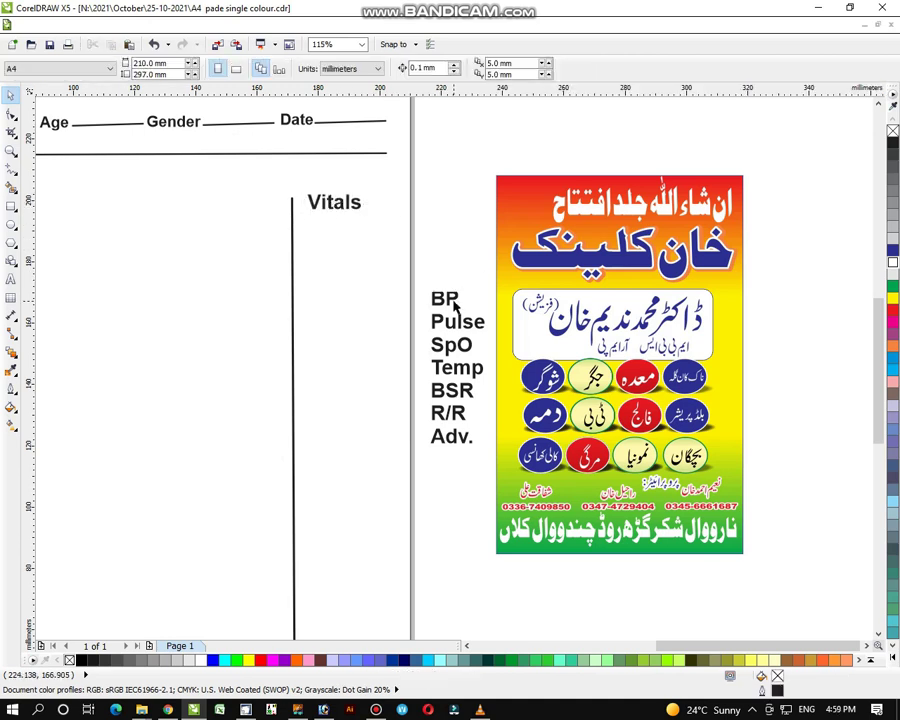
Shrink the BP, Pulse, SpO, Temp, BSR and R/R labels slightly and stack them under Vitals.
{"action": "left_click", "coordinate": [449, 303]}
{"action": "left_click", "coordinate": [459, 326], "text": "shift"}
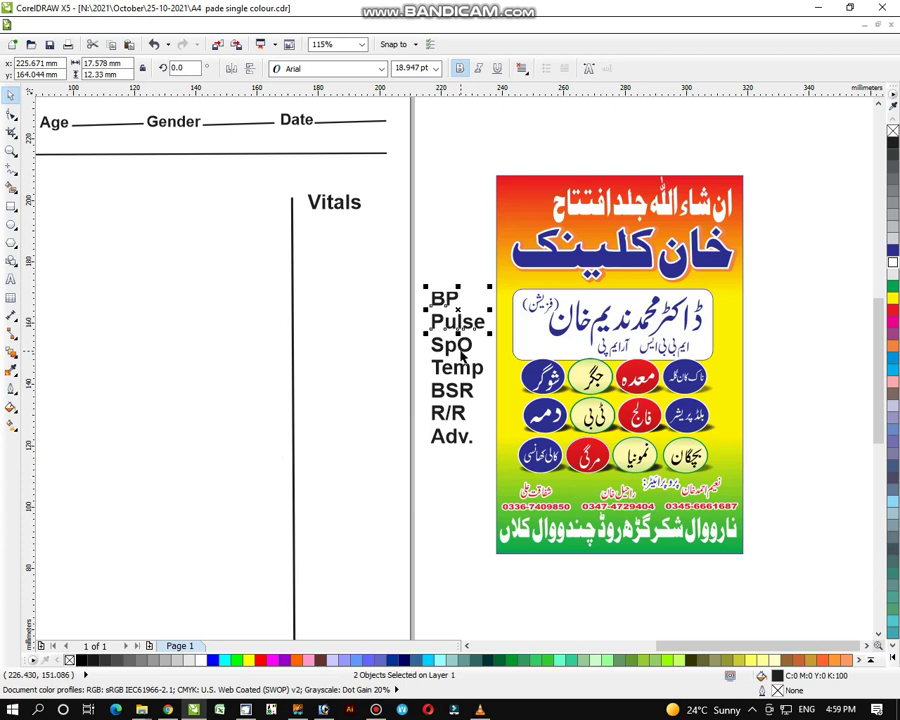
{"action": "left_click", "coordinate": [461, 352], "text": "shift"}
{"action": "left_click", "coordinate": [470, 378], "text": "shift"}
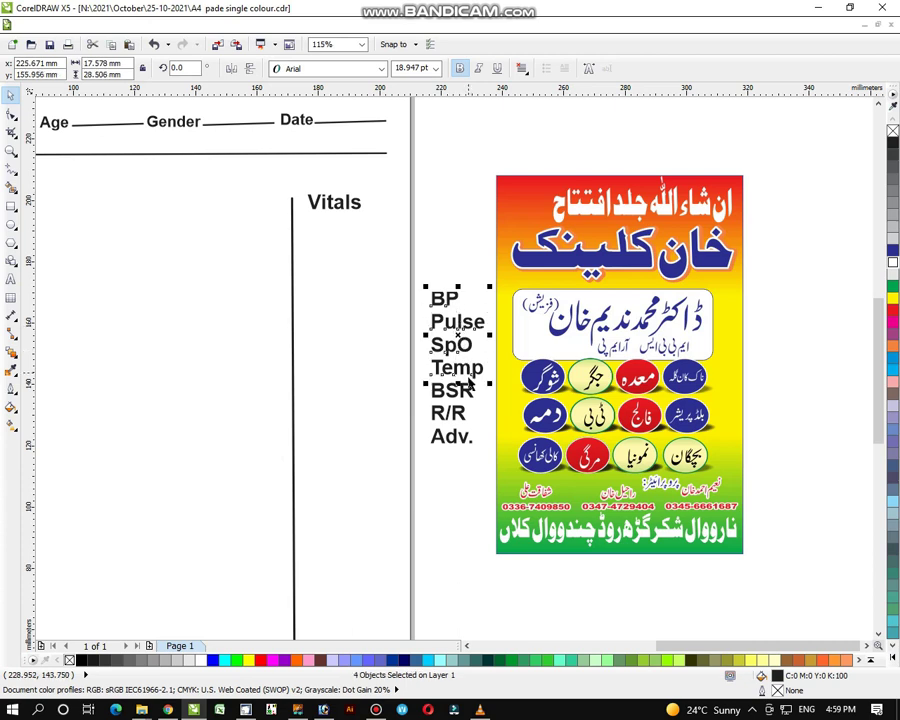
{"action": "left_click", "coordinate": [463, 392], "text": "shift"}
{"action": "left_click", "coordinate": [462, 422], "text": "shift"}
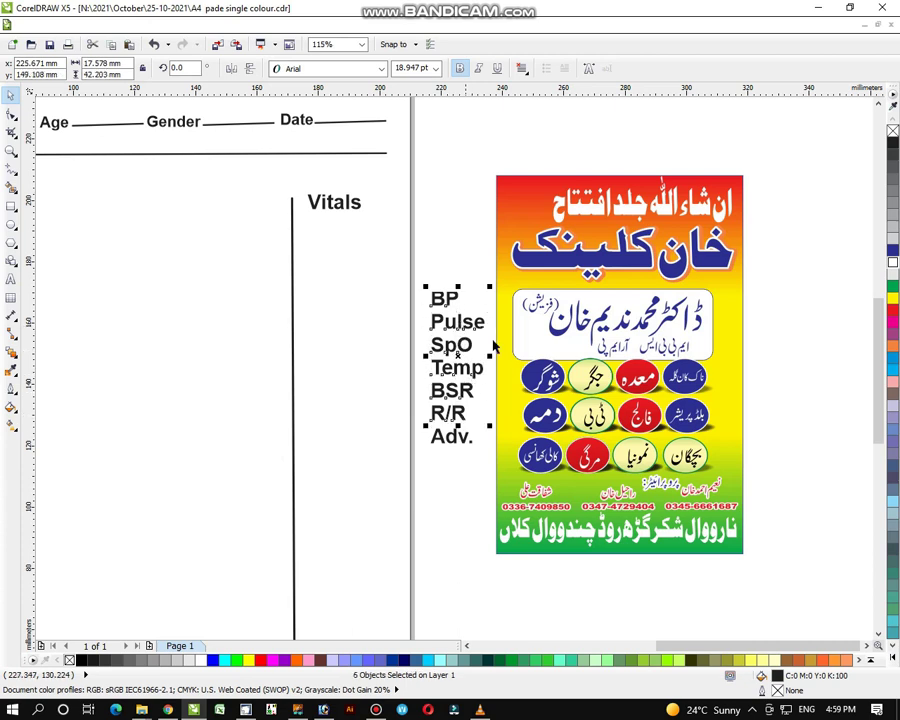
{"action": "left_click_drag", "start_coordinate": [489, 288], "coordinate": [483, 309]}
{"action": "left_click_drag", "start_coordinate": [454, 366], "coordinate": [322, 275]}
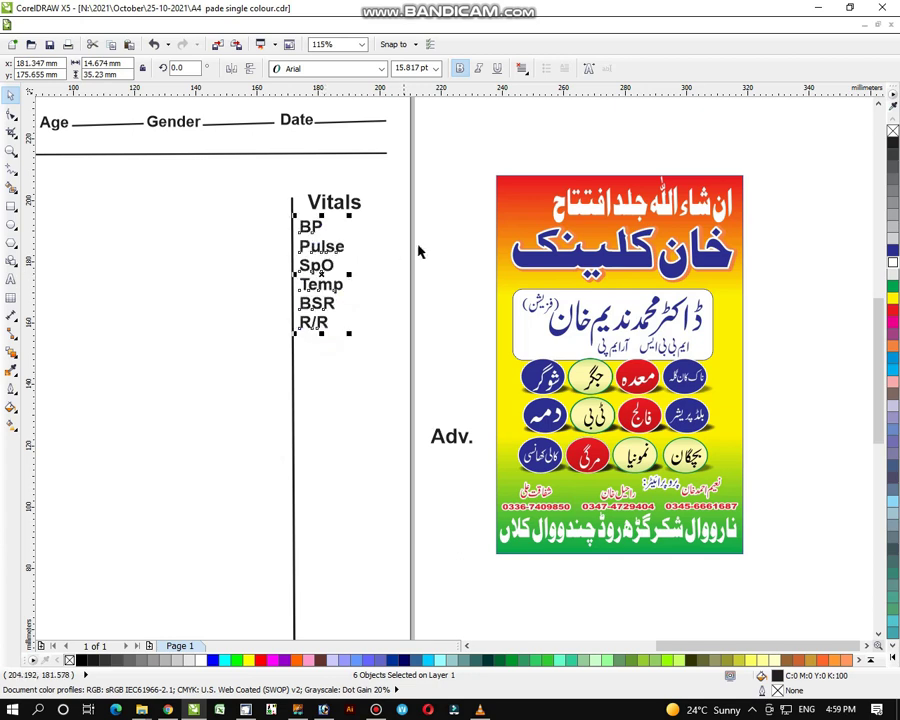
{"action": "left_click", "coordinate": [437, 227]}
Copy the Date underline to sit beside the BP and SpO labels.
{"action": "left_click", "coordinate": [364, 122]}
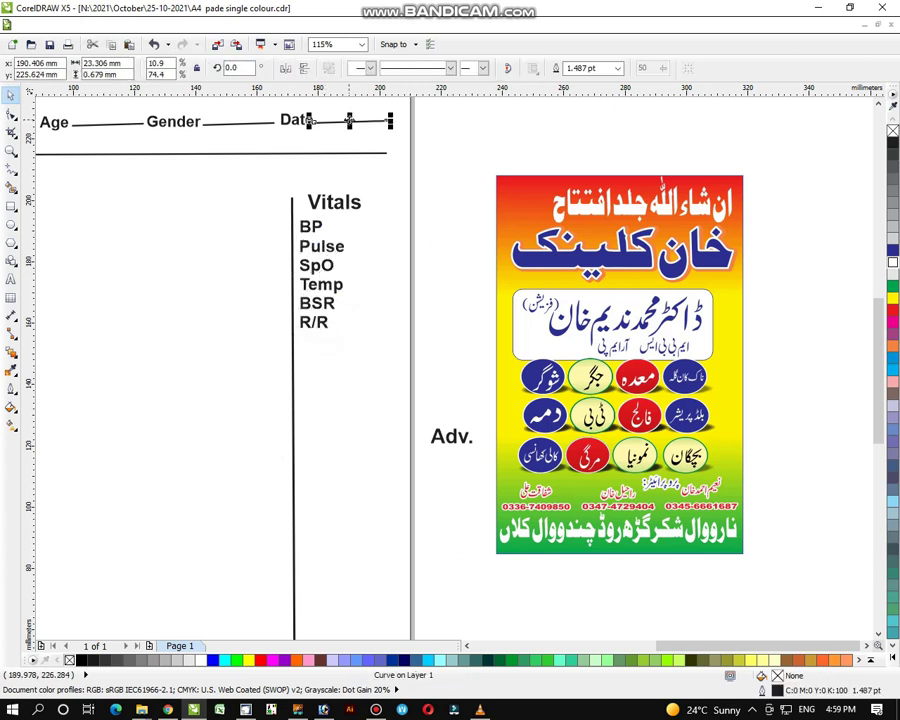
{"action": "left_click_drag", "start_coordinate": [362, 121], "coordinate": [362, 225]}
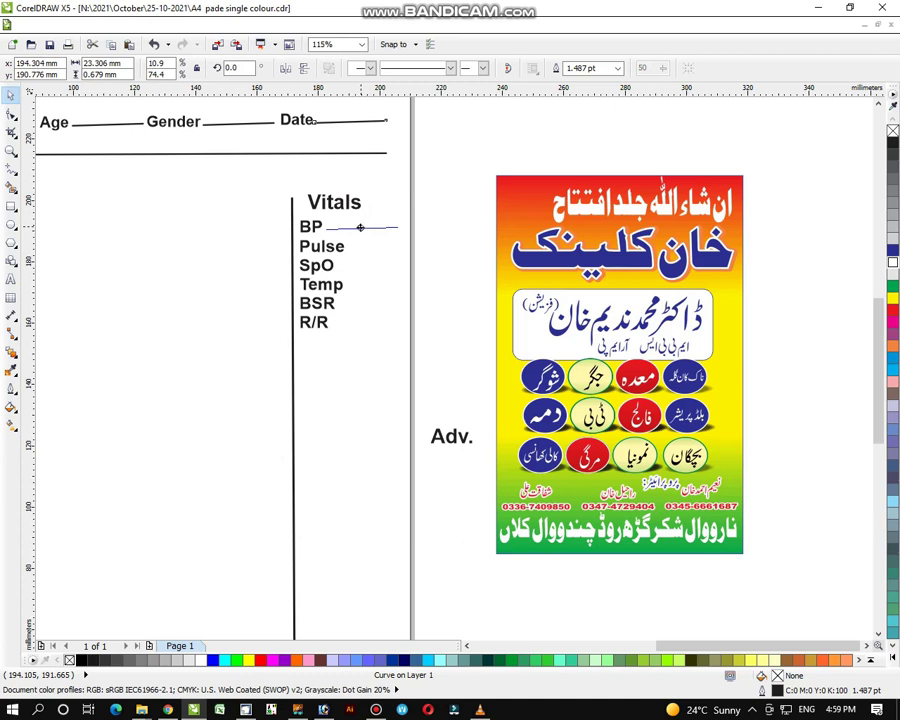
{"action": "left_click_drag", "start_coordinate": [360, 227], "coordinate": [424, 297]}
{"action": "key", "text": "Escape"}
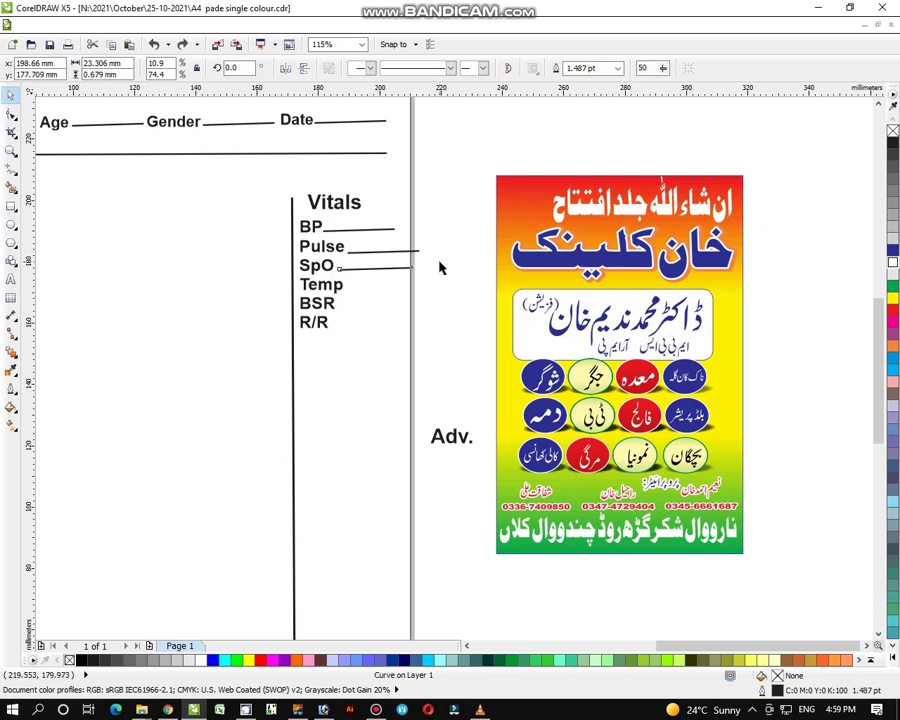
{"action": "key", "text": "Escape"}
{"action": "left_click", "coordinate": [400, 267]}
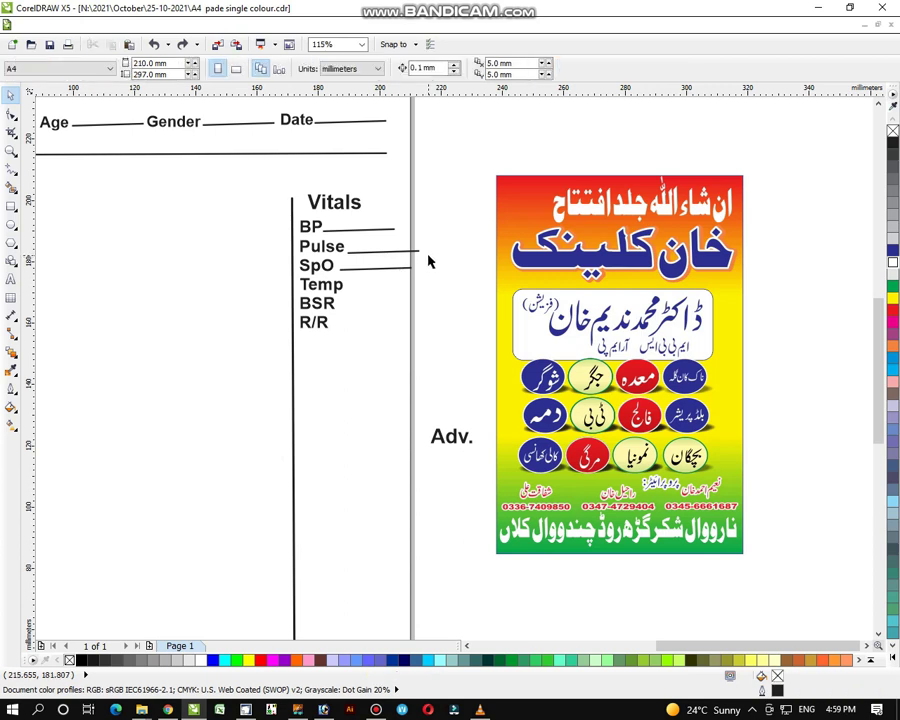
{"action": "left_click_drag", "start_coordinate": [428, 257], "coordinate": [370, 333]}
Undo the stretched Temp line, add an underline at R/R, then select the R/R and BSR underlines.
{"action": "key", "text": "ctrl+z"}
{"action": "key", "text": "Escape"}
{"action": "left_click", "coordinate": [413, 291]}
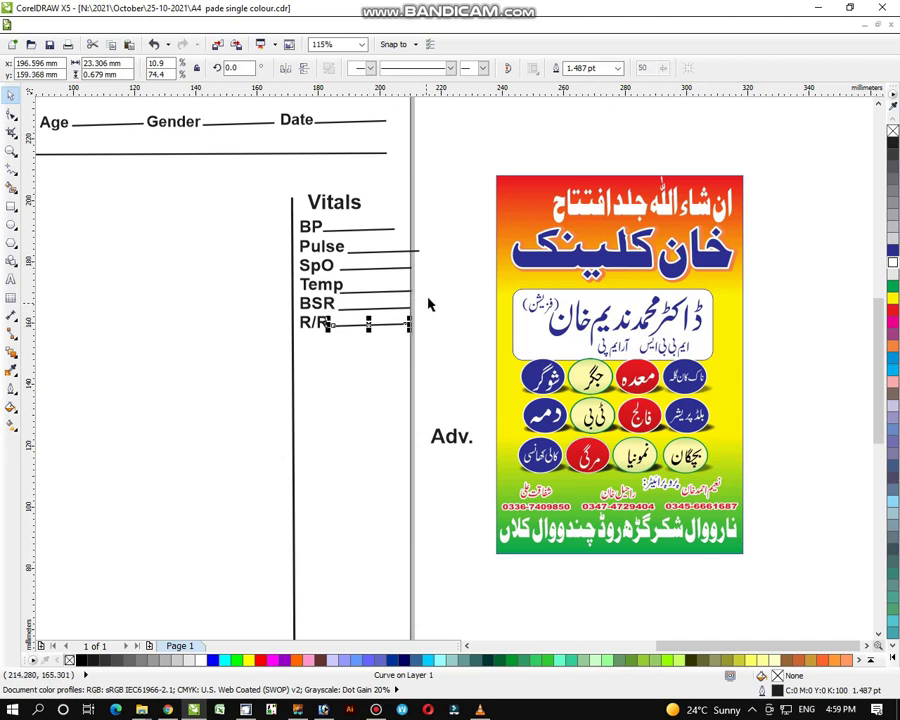
{"action": "left_click", "coordinate": [240, 271]}
{"action": "left_click", "coordinate": [11, 150]}
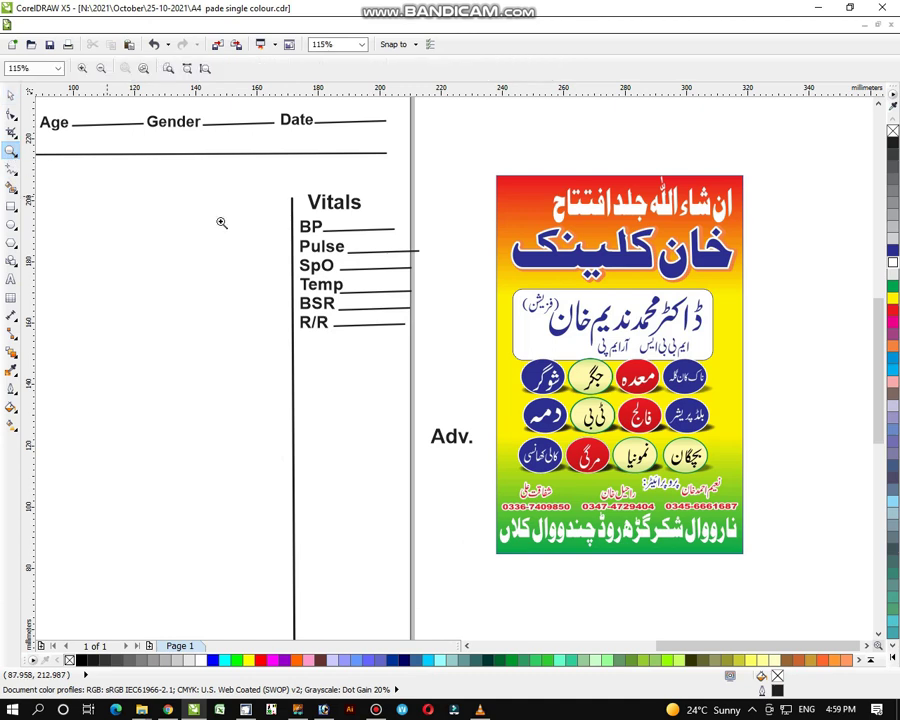
{"action": "left_click_drag", "start_coordinate": [282, 182], "coordinate": [483, 392]}
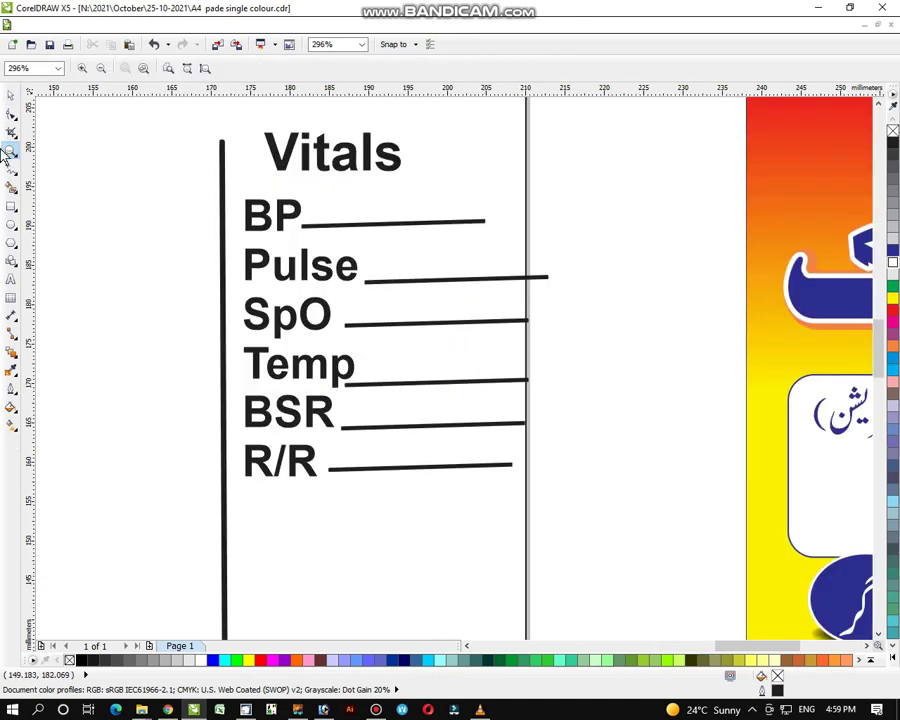
{"action": "left_click", "coordinate": [10, 94]}
{"action": "left_click", "coordinate": [511, 467]}
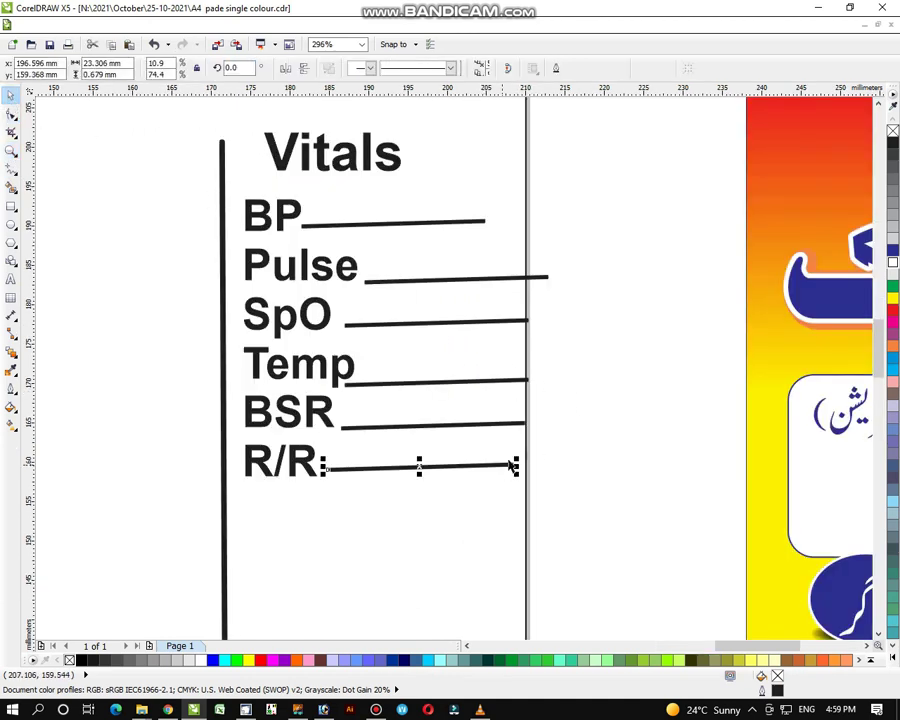
{"action": "left_click", "coordinate": [524, 425], "text": "shift"}
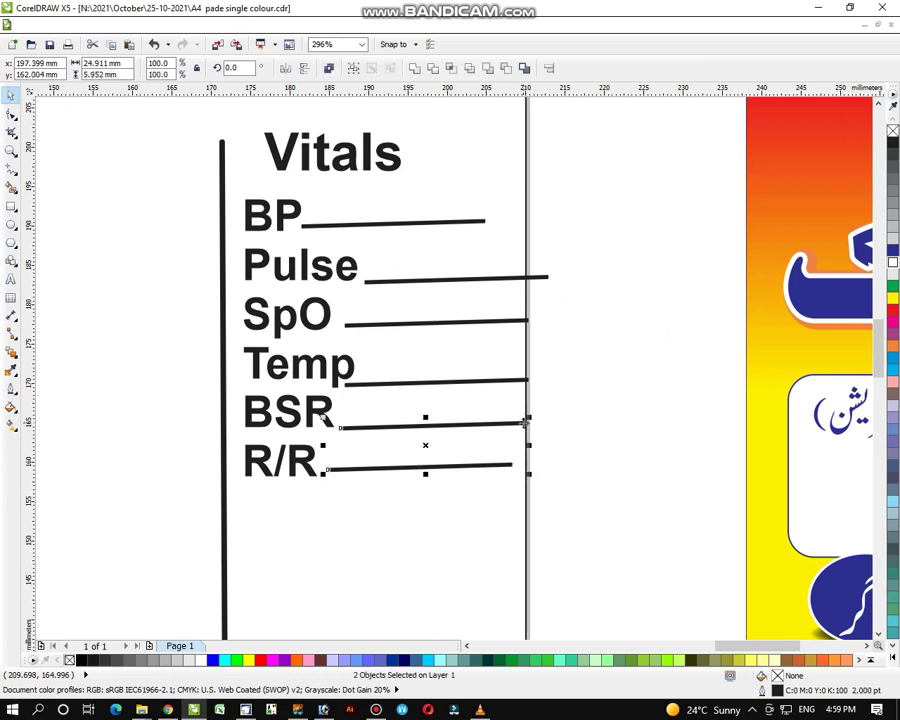